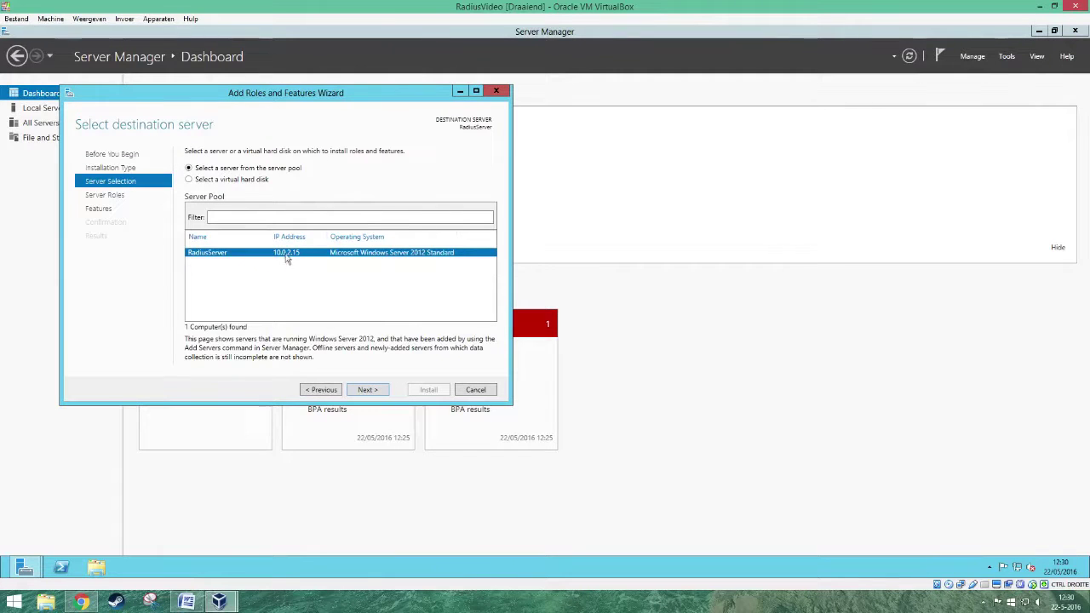
- Add the Active Directory Domain Services role with its required management features and install it
{"action": "left_click", "coordinate": [379, 391]}
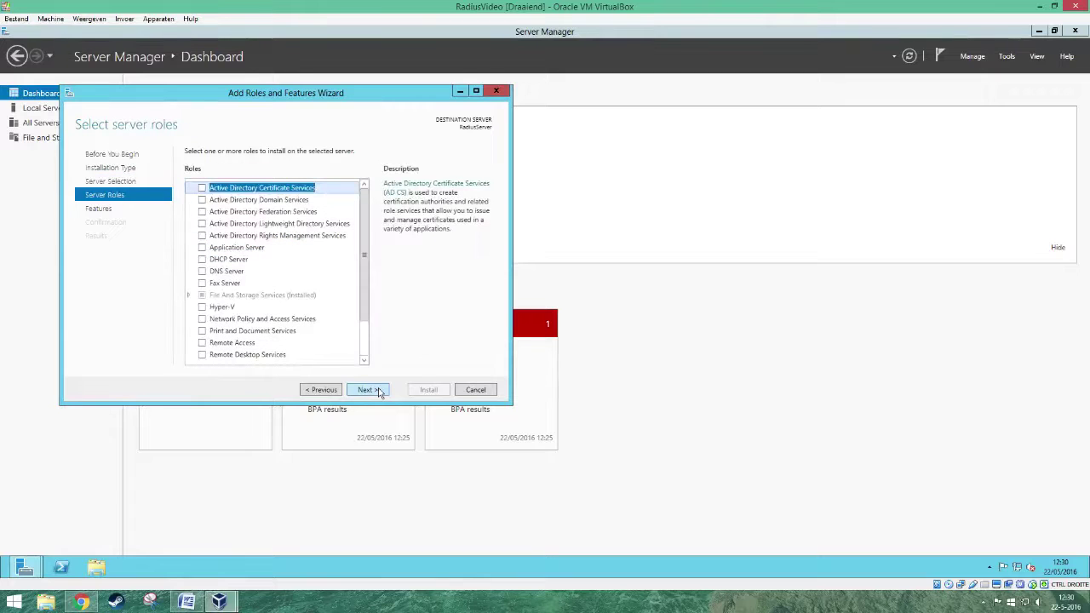
{"action": "left_click", "coordinate": [202, 201]}
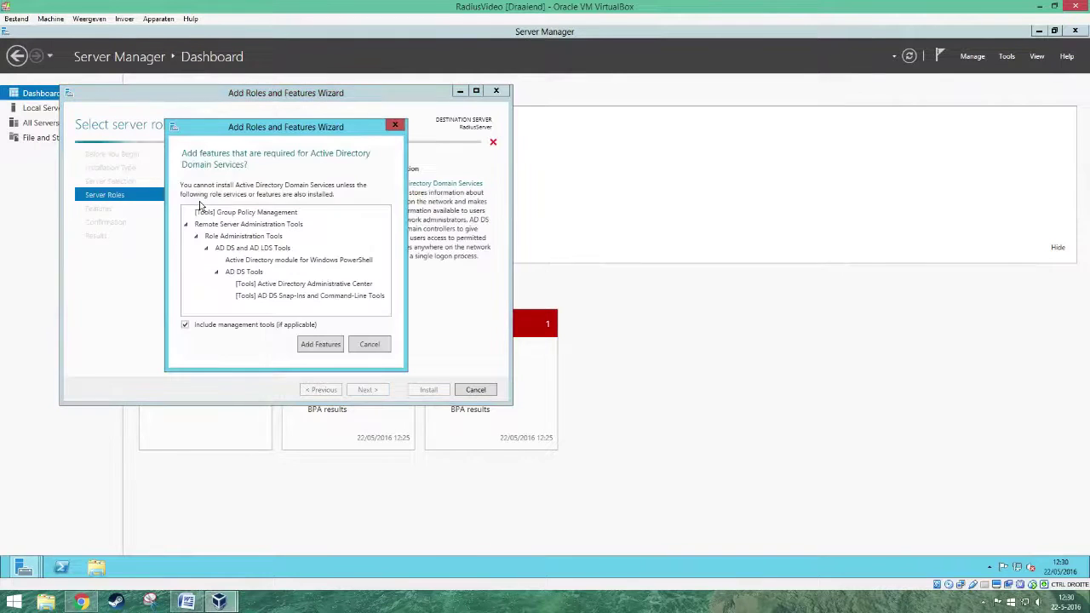
{"action": "left_click", "coordinate": [322, 346]}
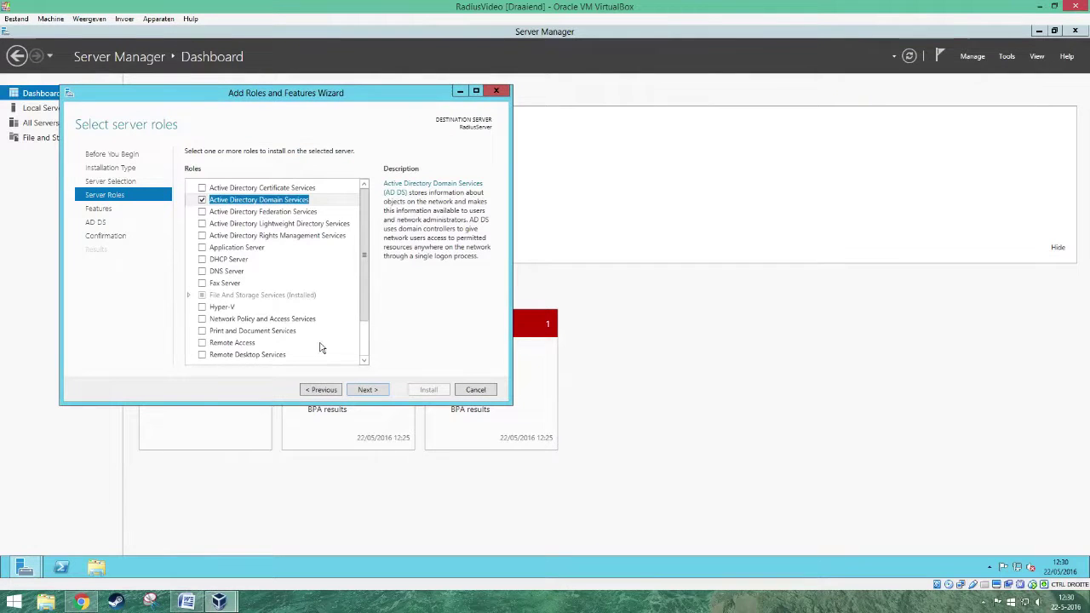
{"action": "left_click", "coordinate": [375, 390]}
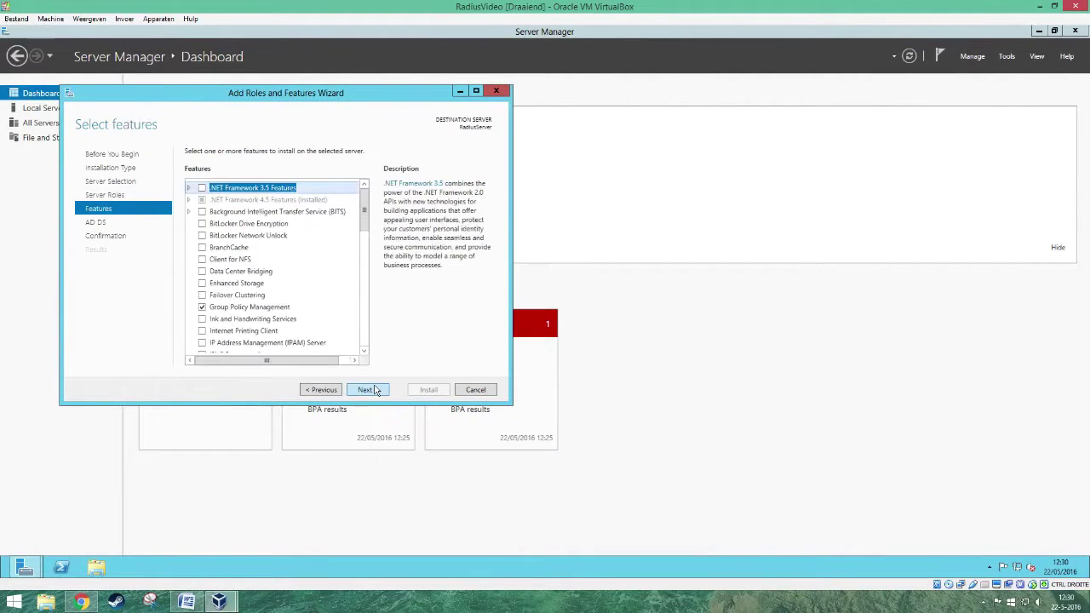
{"action": "left_click", "coordinate": [366, 391]}
{"action": "left_click", "coordinate": [375, 390]}
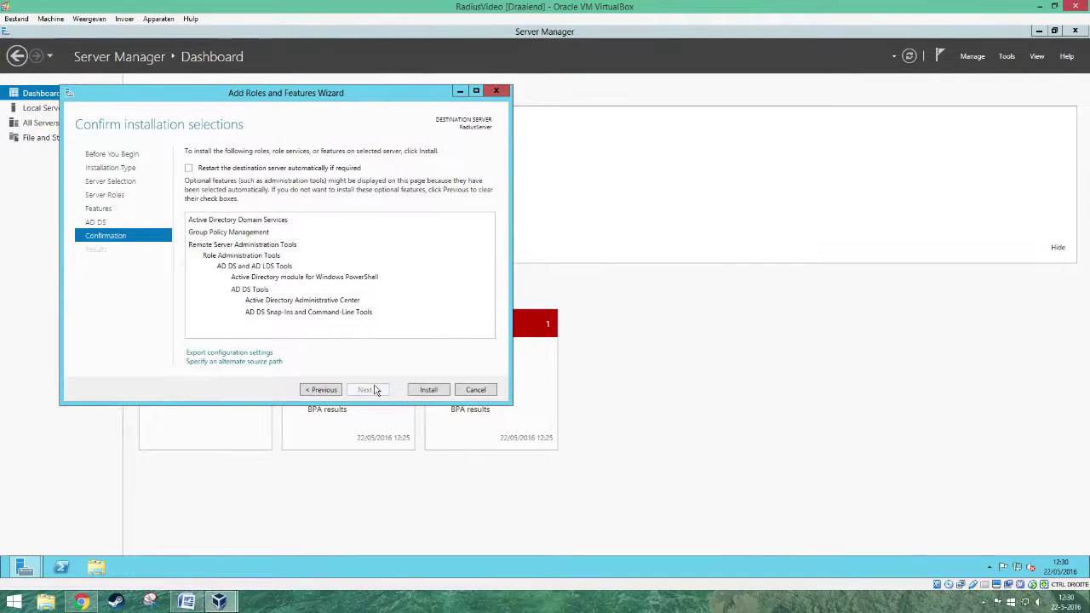
{"action": "left_click", "coordinate": [426, 390]}
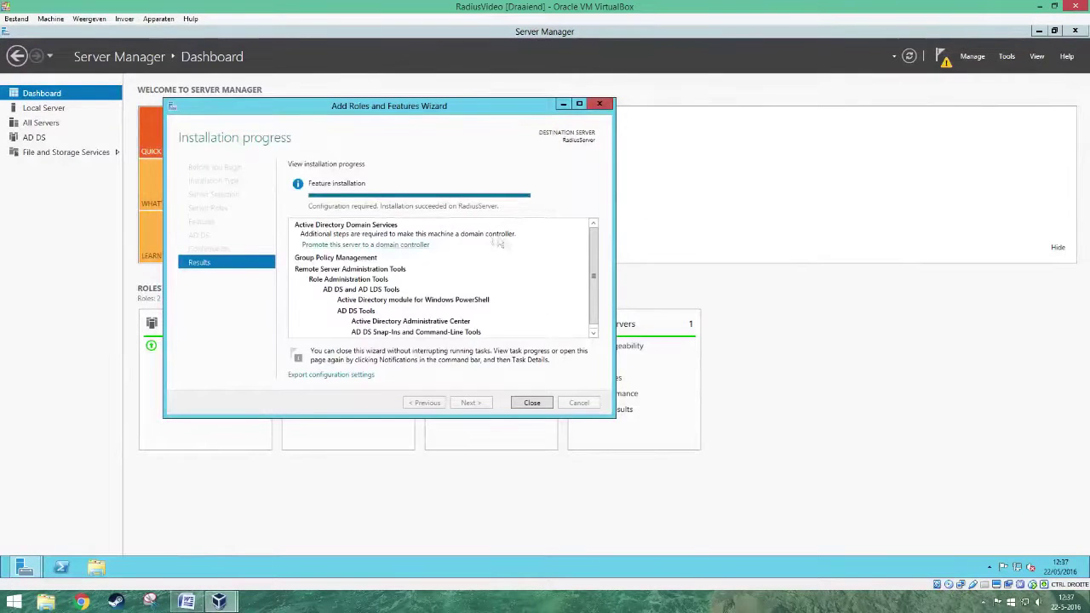
- Start domain controller promotion as a new forest with root domain name Radius.com
{"action": "left_click", "coordinate": [415, 245]}
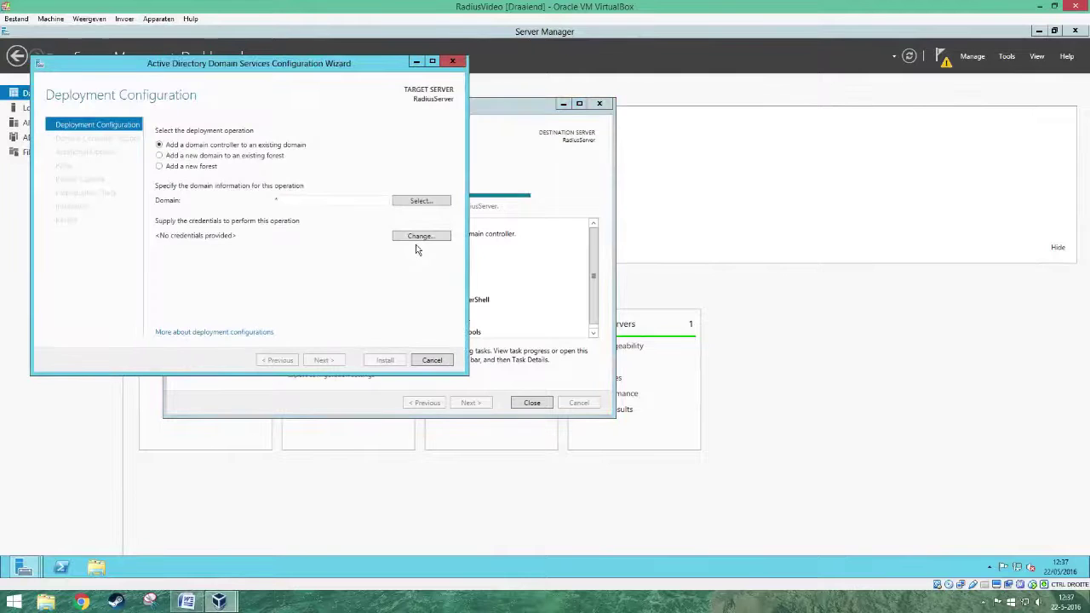
{"action": "left_click_drag", "start_coordinate": [339, 66], "coordinate": [511, 154]}
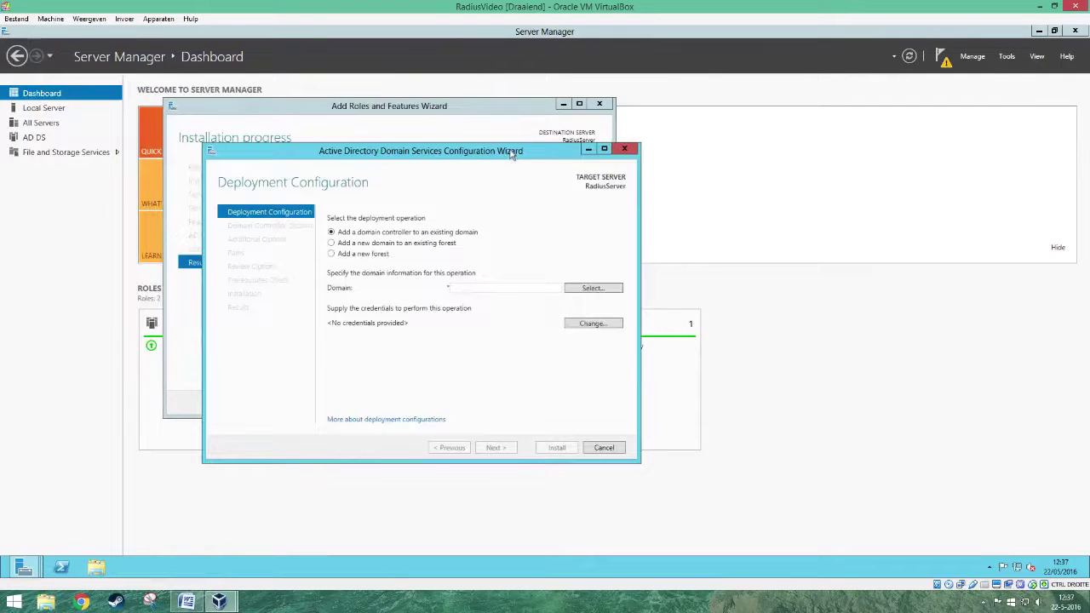
{"action": "left_click", "coordinate": [374, 256]}
{"action": "left_click", "coordinate": [452, 288]}
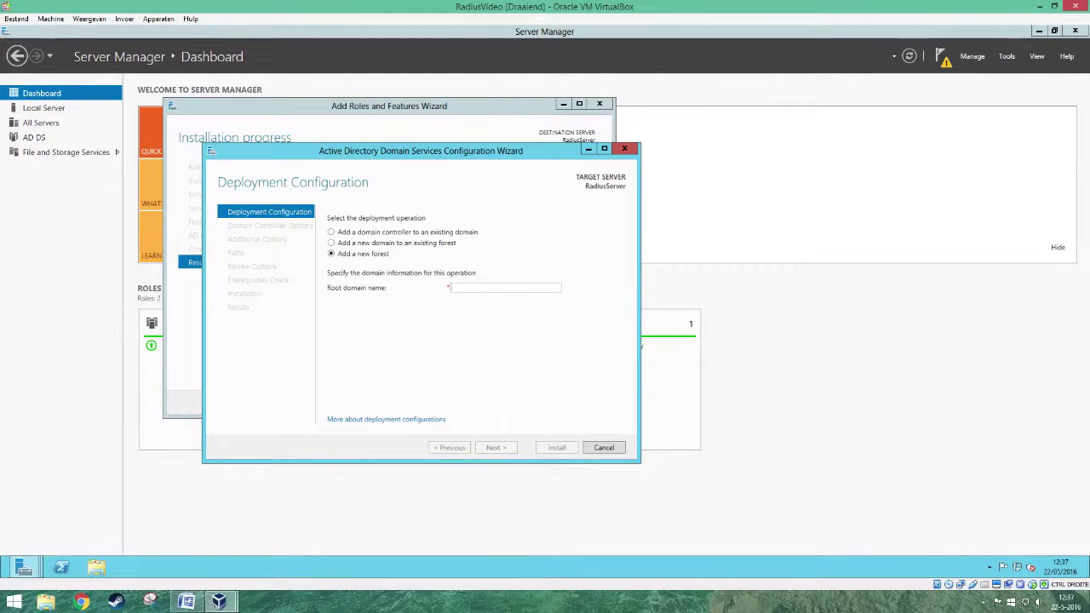
{"action": "type", "text": "Radiusz"}
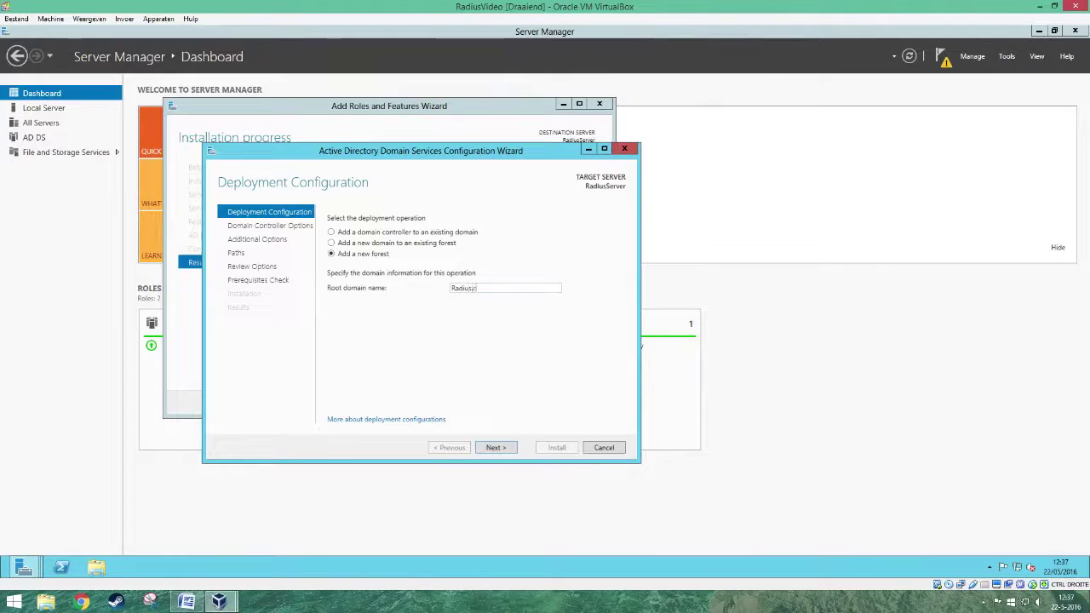
{"action": "key", "text": "BackSpace"}
{"action": "type", "text": ".com"}
{"action": "left_click", "coordinate": [507, 451]}
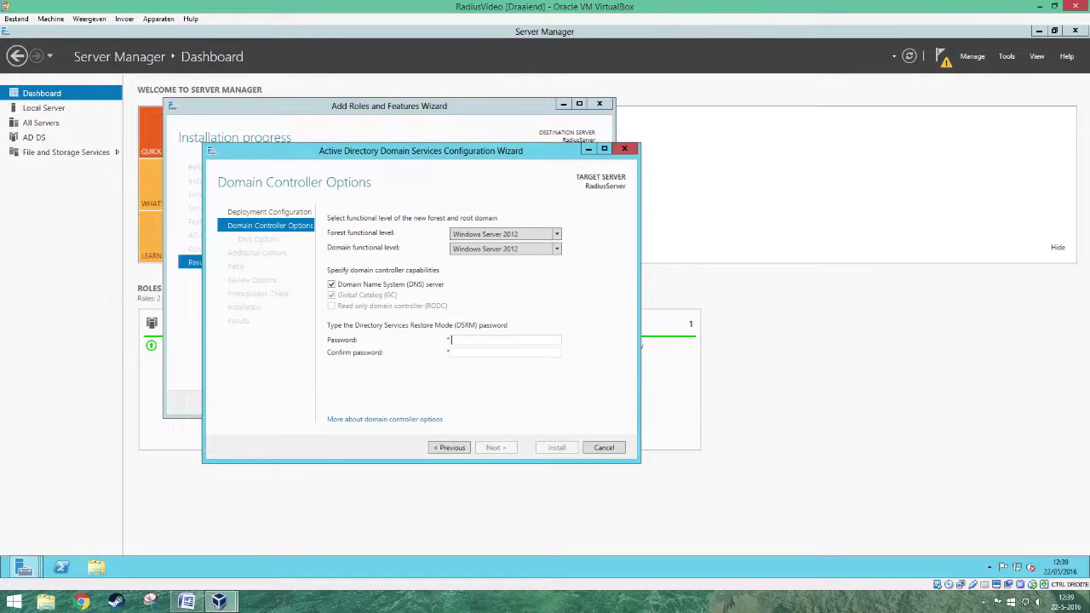
- Enter and confirm the DSRM password, then accept the default DNS options
{"action": "type", "text": "•••••"}
{"action": "left_click", "coordinate": [452, 352]}
{"action": "type", "text": "•••••••••"}
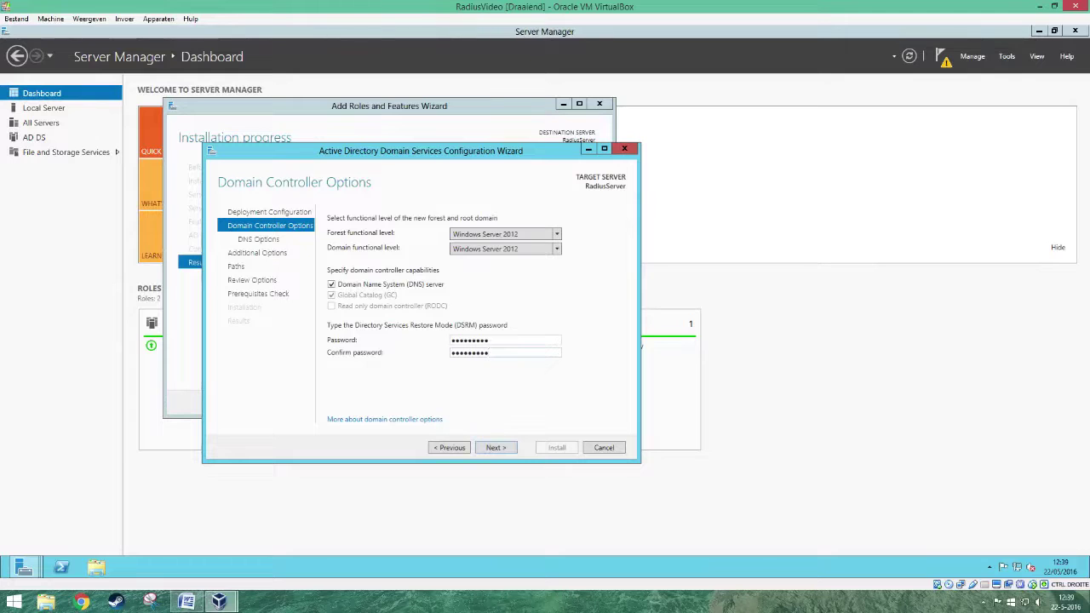
{"action": "left_click", "coordinate": [494, 449]}
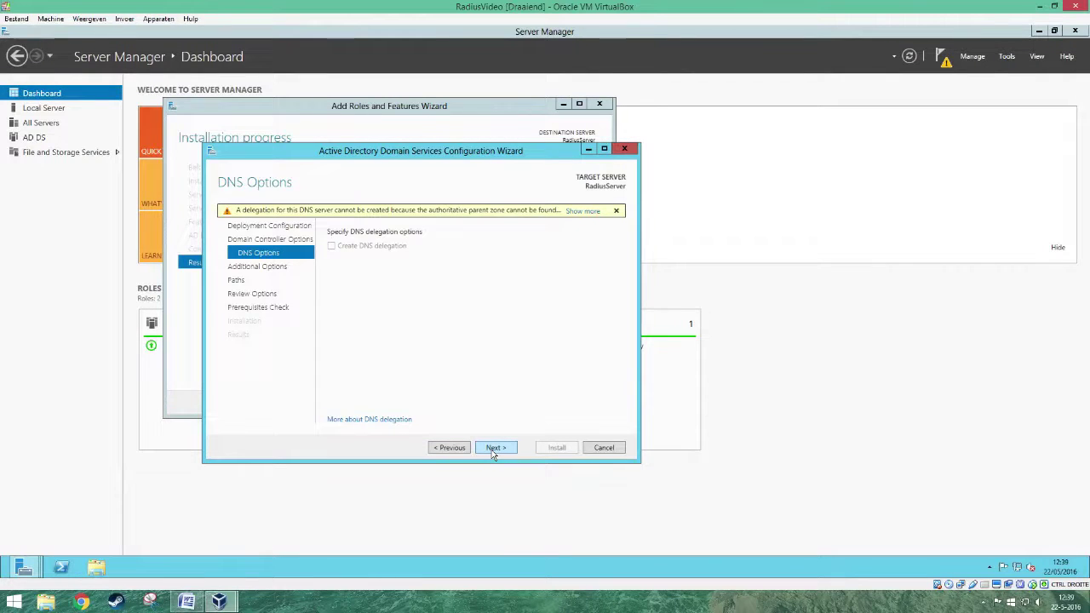
{"action": "left_click", "coordinate": [495, 448]}
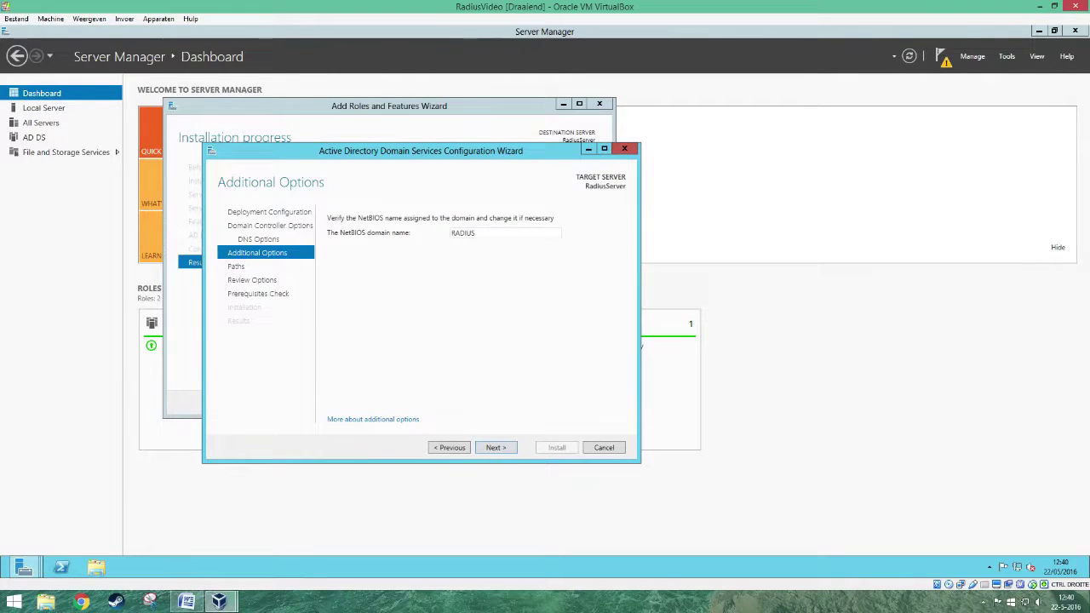
- Accept NetBIOS name RADIUS and default paths, pass the prerequisites check, and install
{"action": "left_click", "coordinate": [497, 449]}
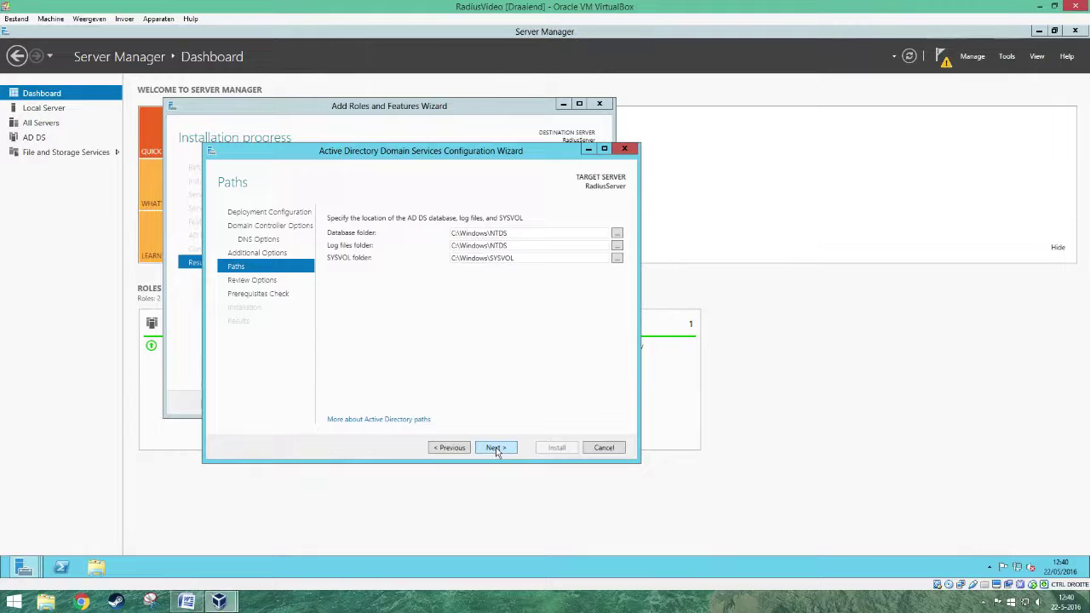
{"action": "left_click", "coordinate": [496, 448]}
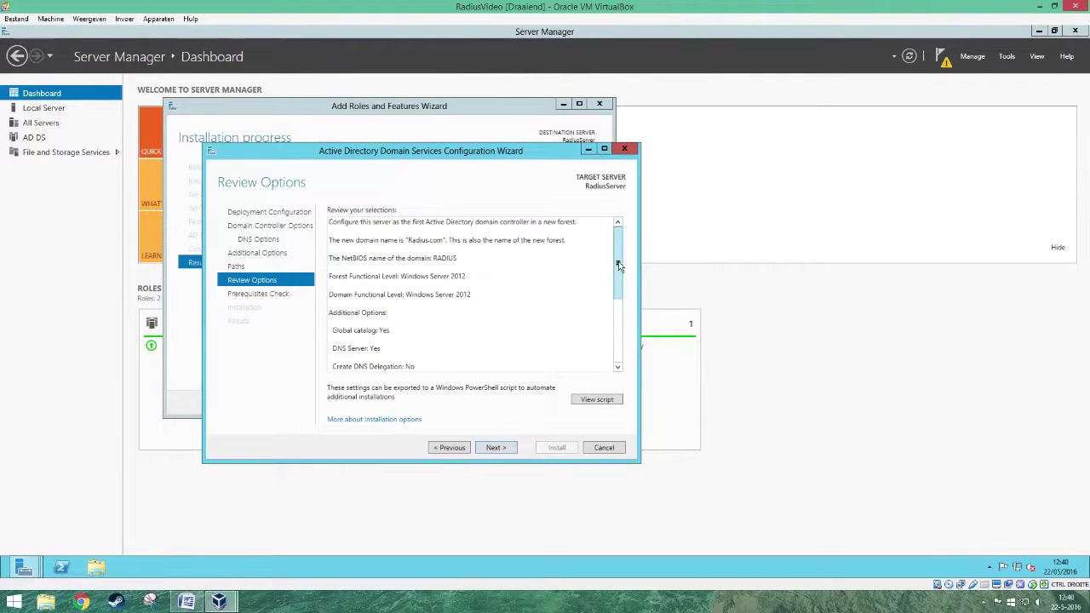
{"action": "left_click_drag", "start_coordinate": [618, 273], "coordinate": [618, 336]}
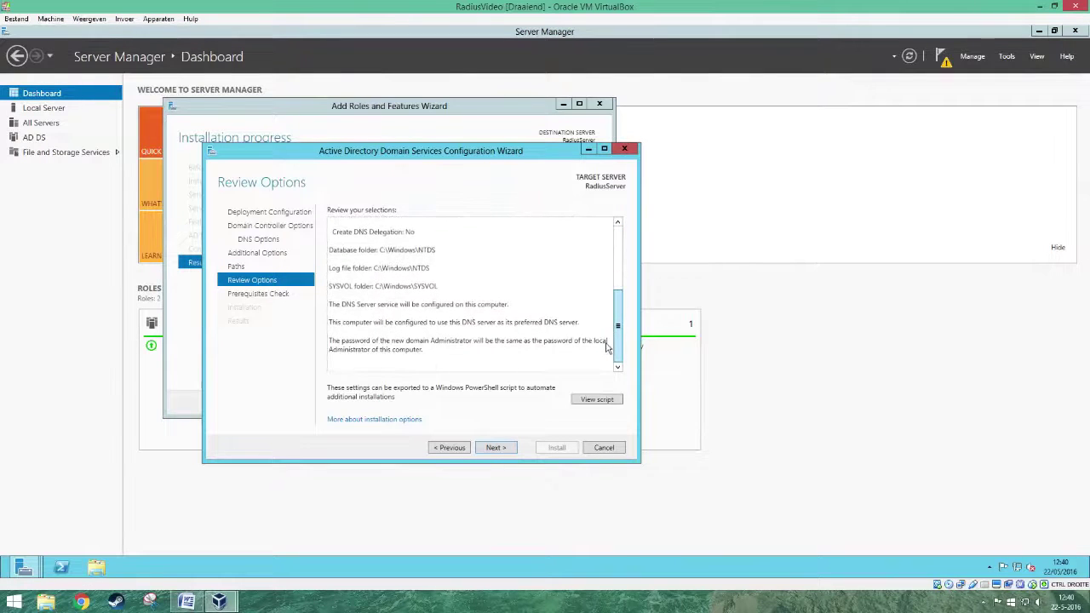
{"action": "left_click", "coordinate": [508, 450]}
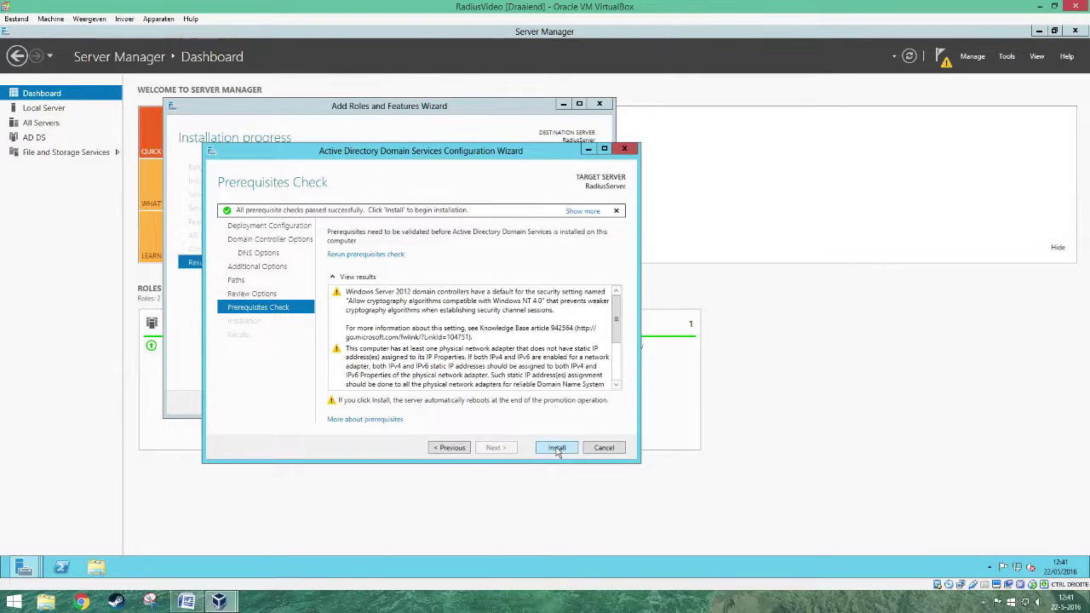
{"action": "left_click", "coordinate": [557, 449]}
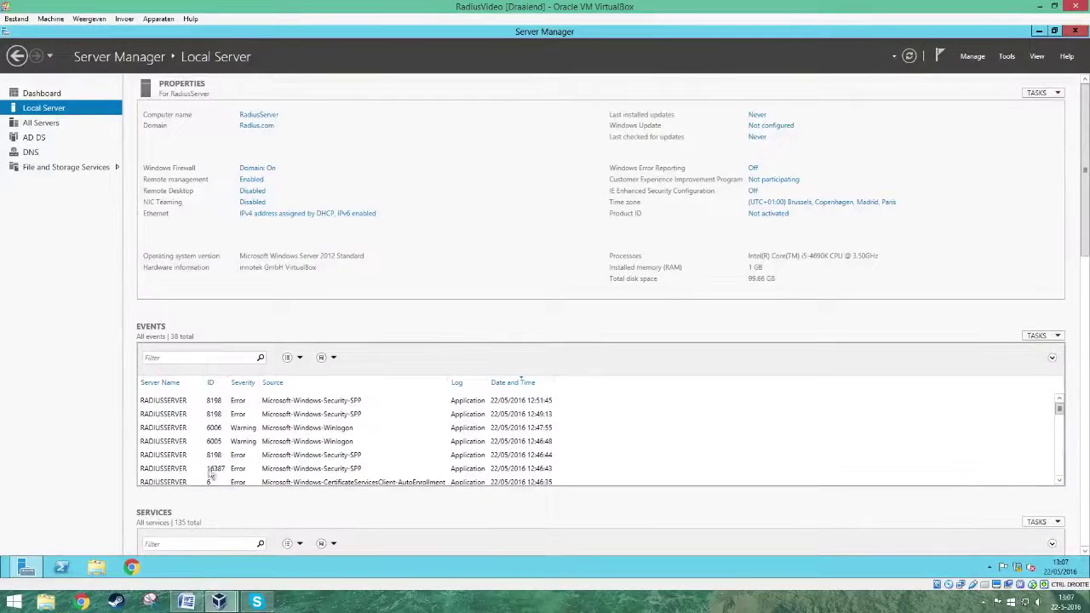
- Open 192.168.0.20 in Chrome and sign in to the access point as admin
{"action": "left_click", "coordinate": [142, 565]}
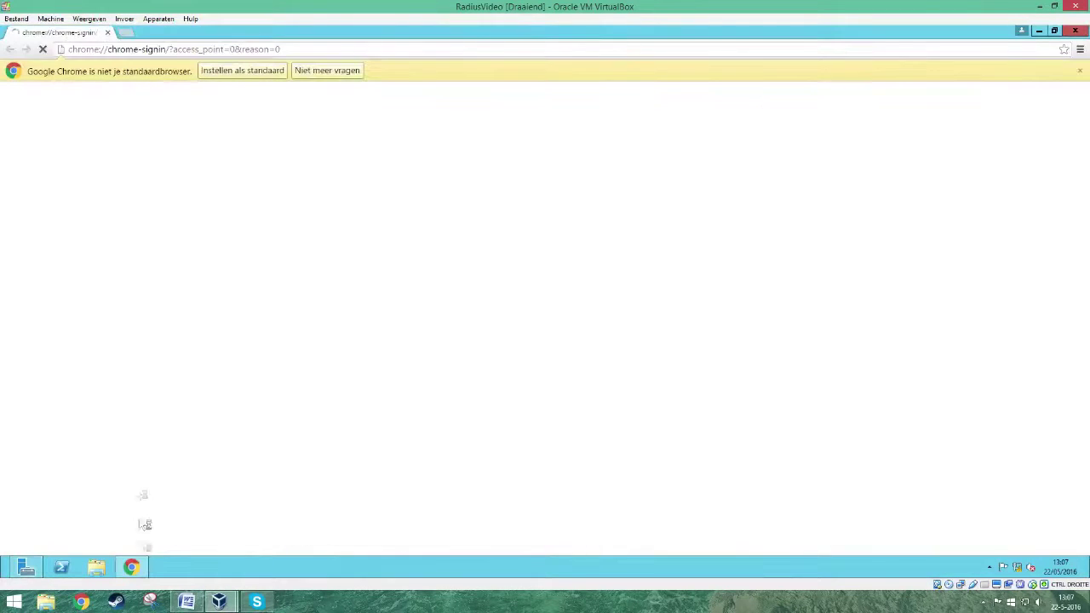
{"action": "left_click", "coordinate": [156, 51]}
{"action": "type", "text": "192.168."}
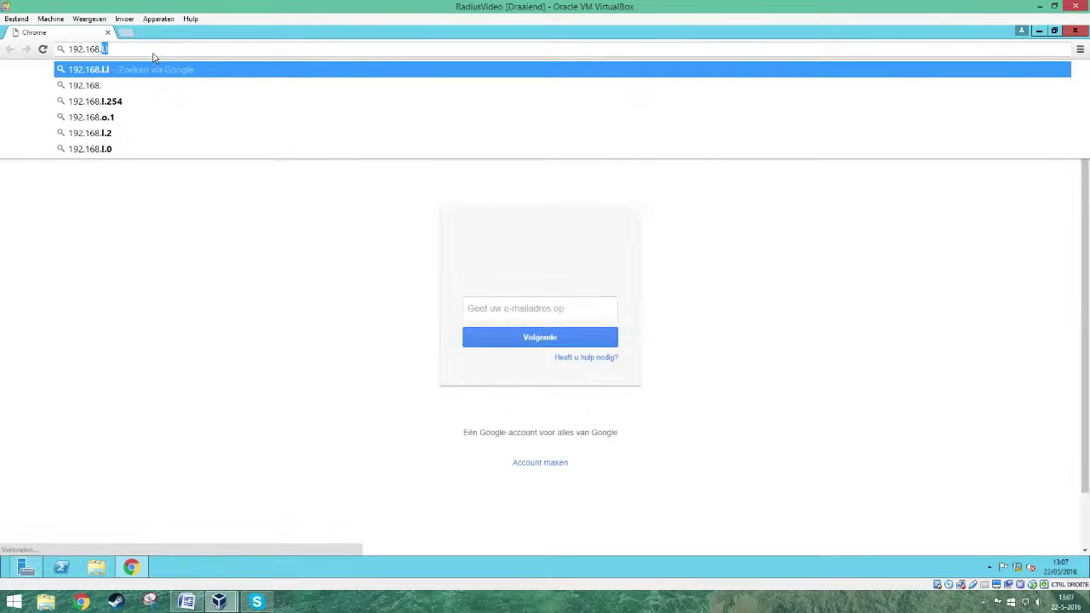
{"action": "type", "text": "0.20"}
{"action": "key", "text": "Return"}
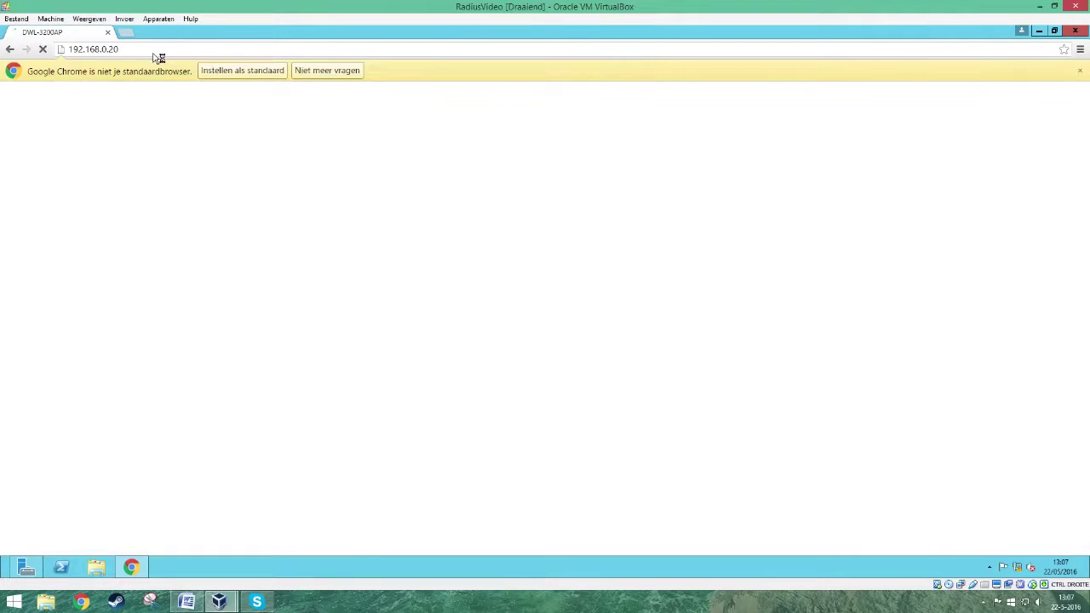
{"action": "type", "text": "admin"}
{"action": "key", "text": "Tab"}
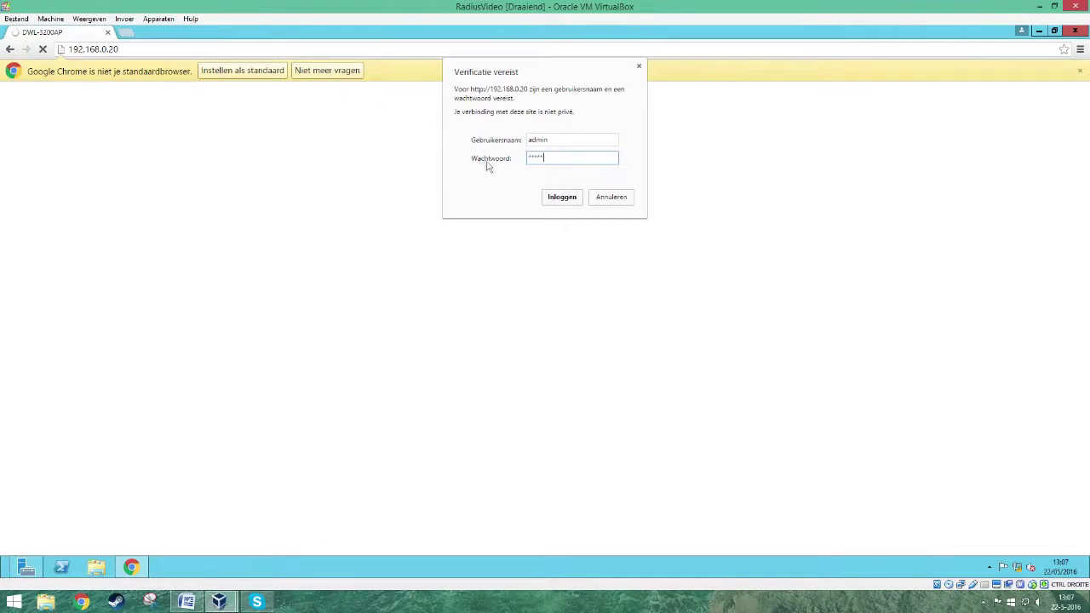
{"action": "left_click", "coordinate": [558, 201]}
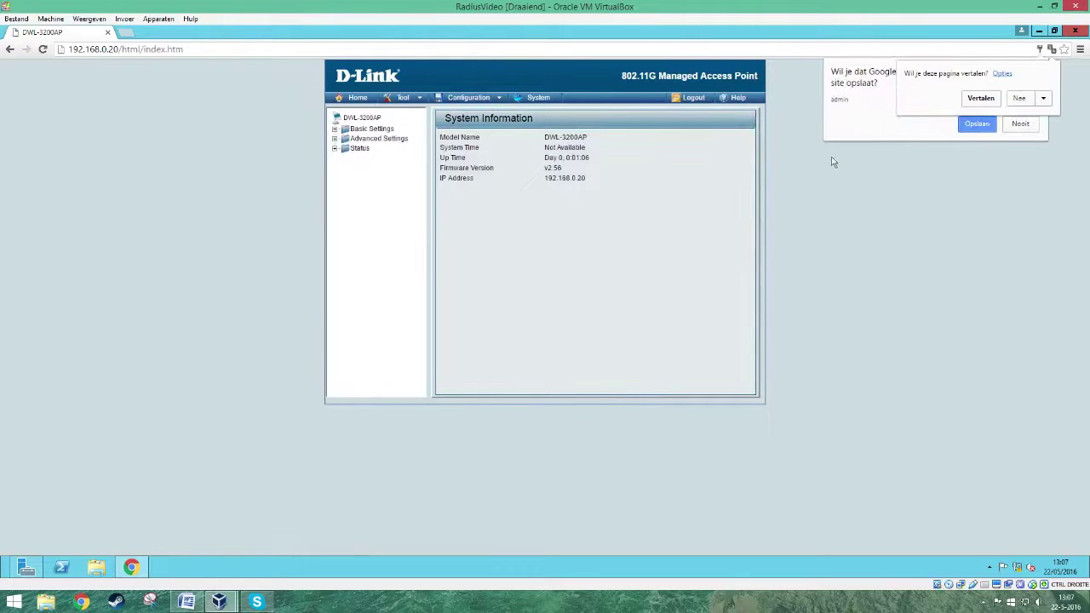
- Dismiss the browser prompts and open the access point's wireless settings under Basic Settings
{"action": "left_click", "coordinate": [1019, 125]}
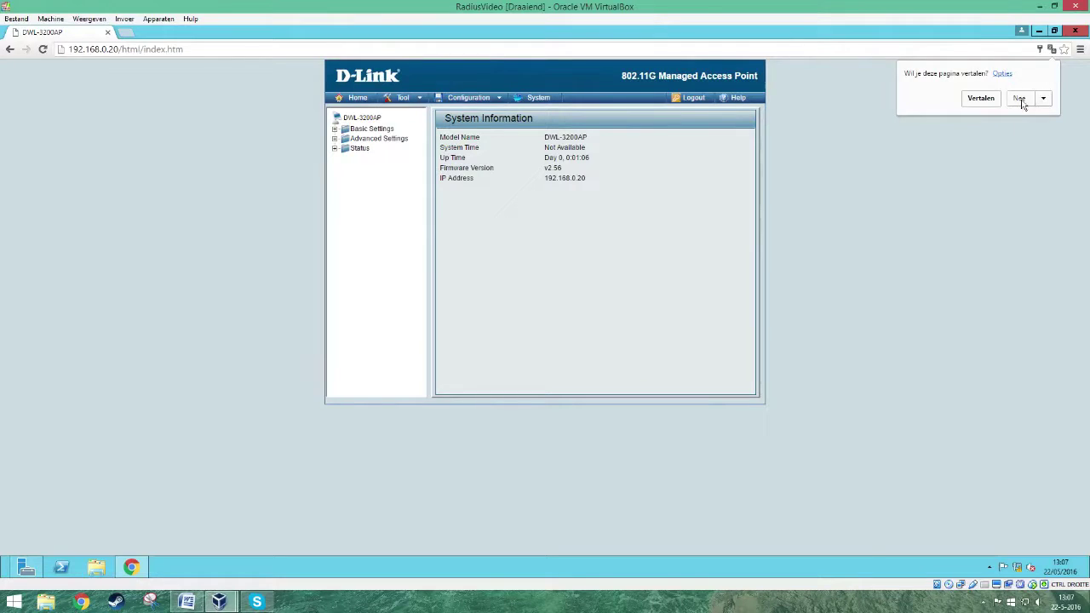
{"action": "left_click", "coordinate": [1020, 100]}
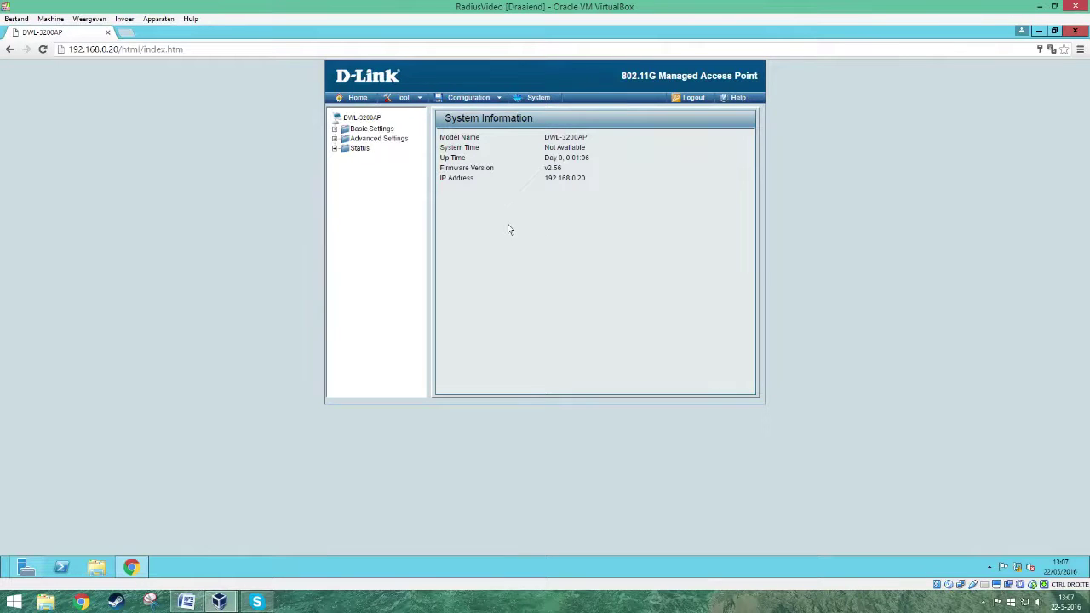
{"action": "left_click", "coordinate": [335, 130]}
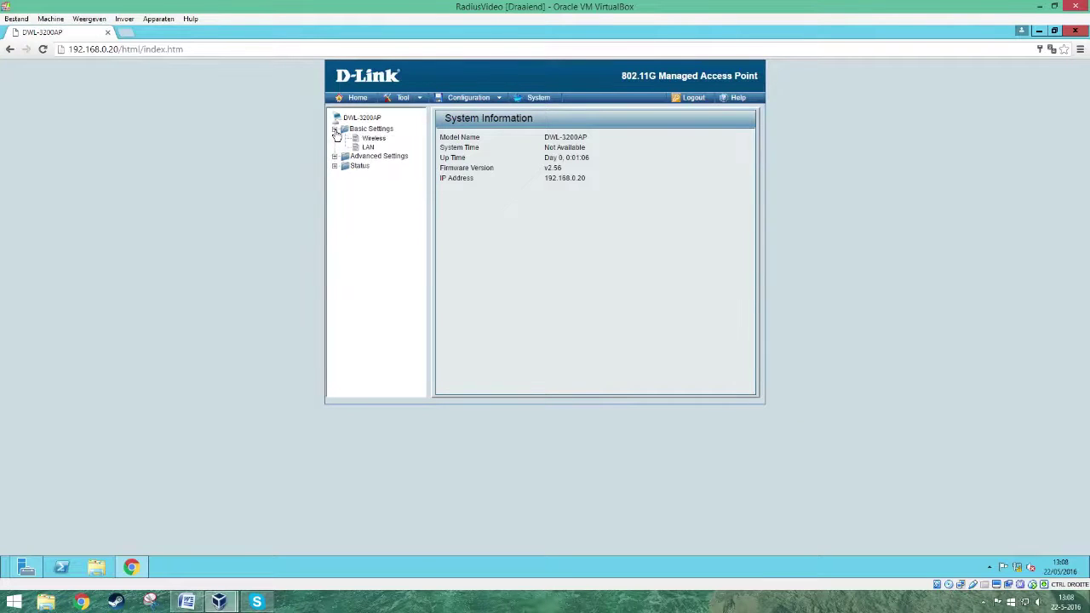
{"action": "left_click", "coordinate": [375, 139]}
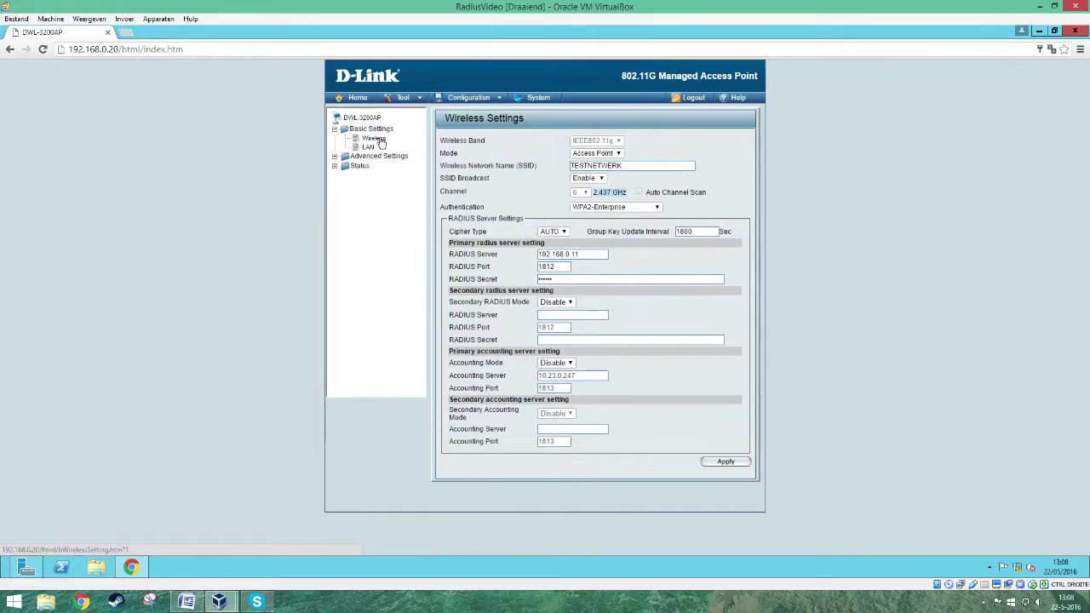
- Change the SSID to TEST and keep WPA2-Enterprise as the authentication method
{"action": "left_click_drag", "start_coordinate": [694, 166], "coordinate": [559, 170]}
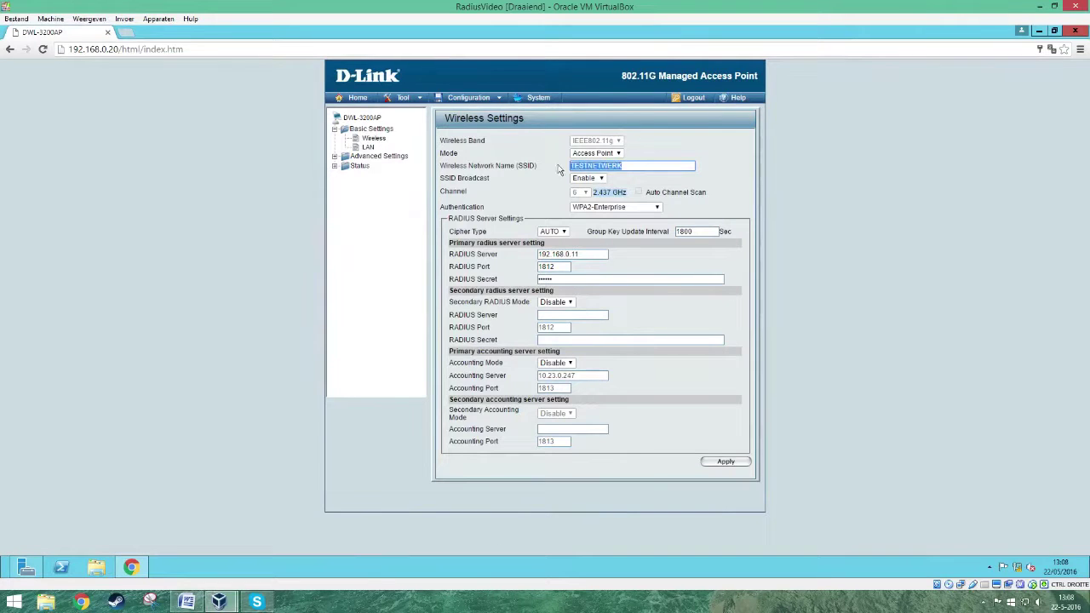
{"action": "type", "text": "TEST"}
{"action": "left_click", "coordinate": [657, 207]}
{"action": "left_click", "coordinate": [619, 262]}
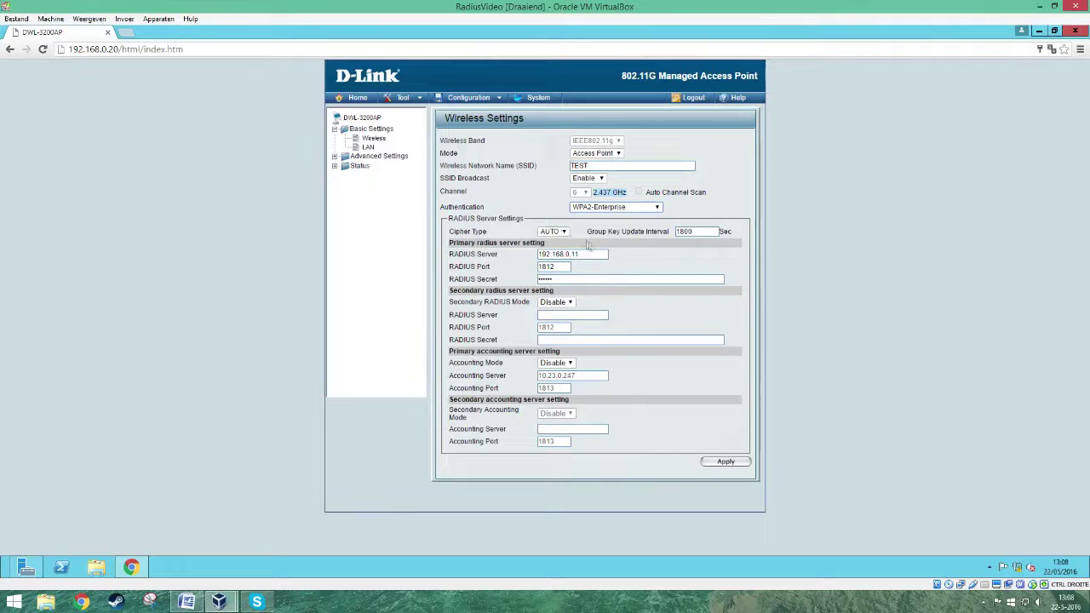
- Enter a new RADIUS shared secret, apply the settings, and return to Server Manager
{"action": "key", "text": "Tab"}
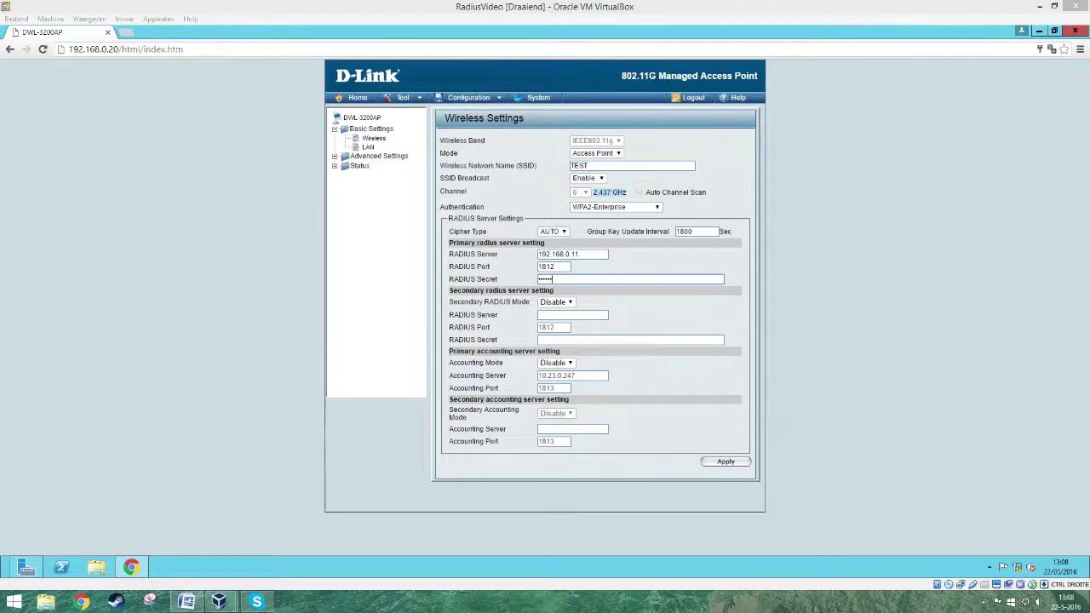
{"action": "key", "text": "alt+Tab"}
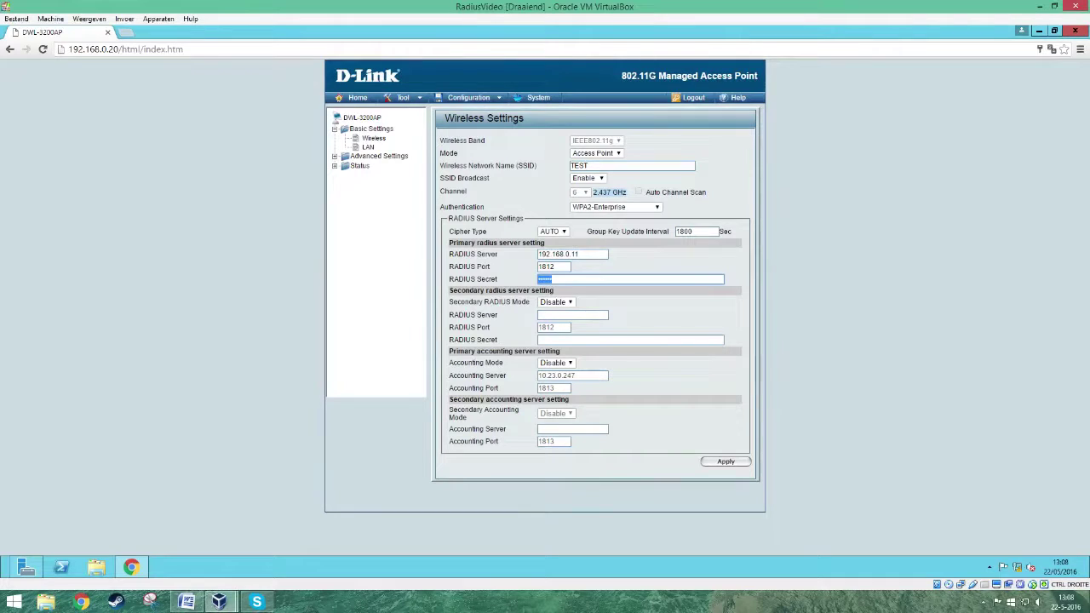
{"action": "type", "text": "123"}
{"action": "left_click", "coordinate": [725, 462]}
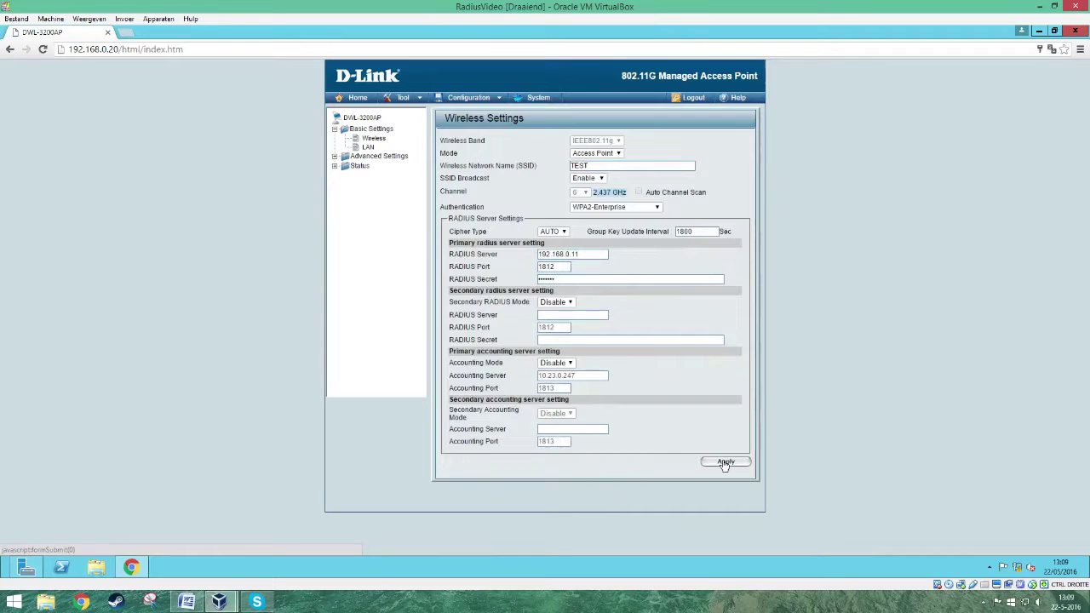
{"action": "left_click", "coordinate": [725, 463]}
{"action": "left_click", "coordinate": [25, 568]}
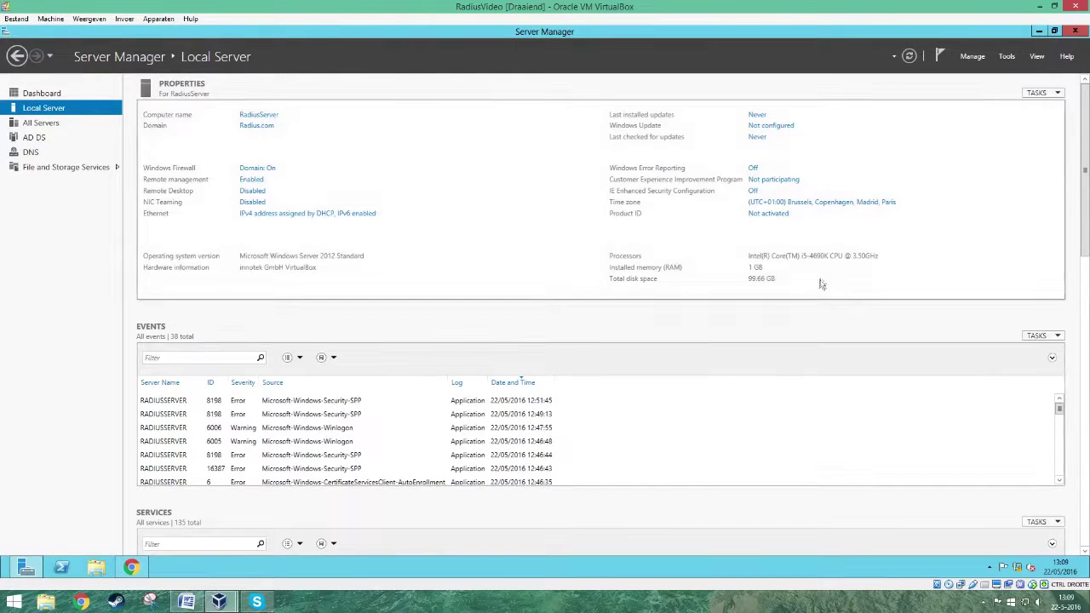
- Launch Active Directory Users and Computers from Tools, maximize it, and select Radius.com
{"action": "left_click", "coordinate": [1010, 58]}
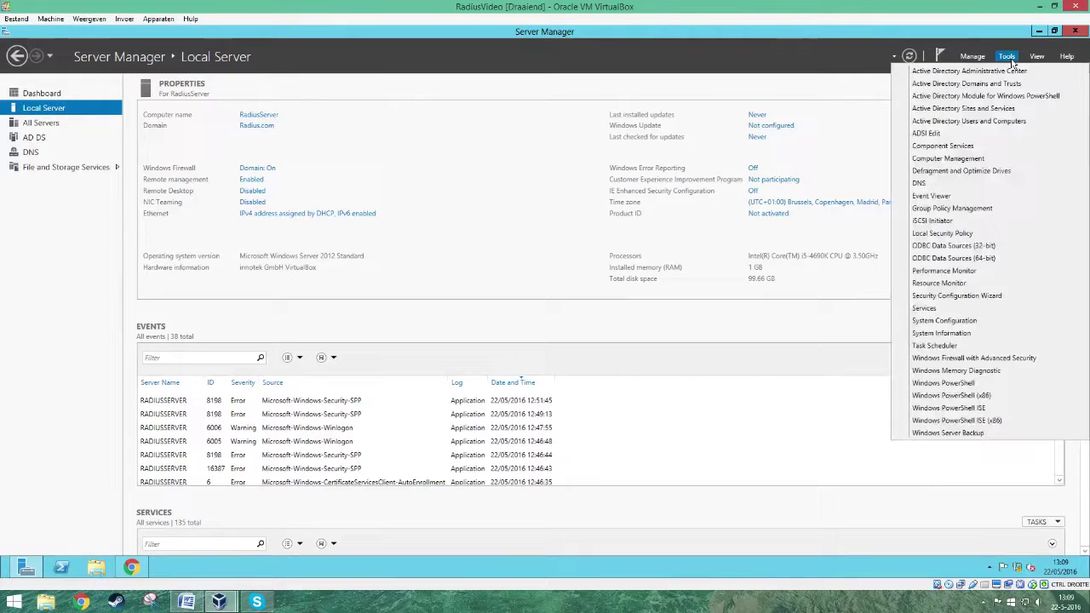
{"action": "left_click", "coordinate": [1006, 122]}
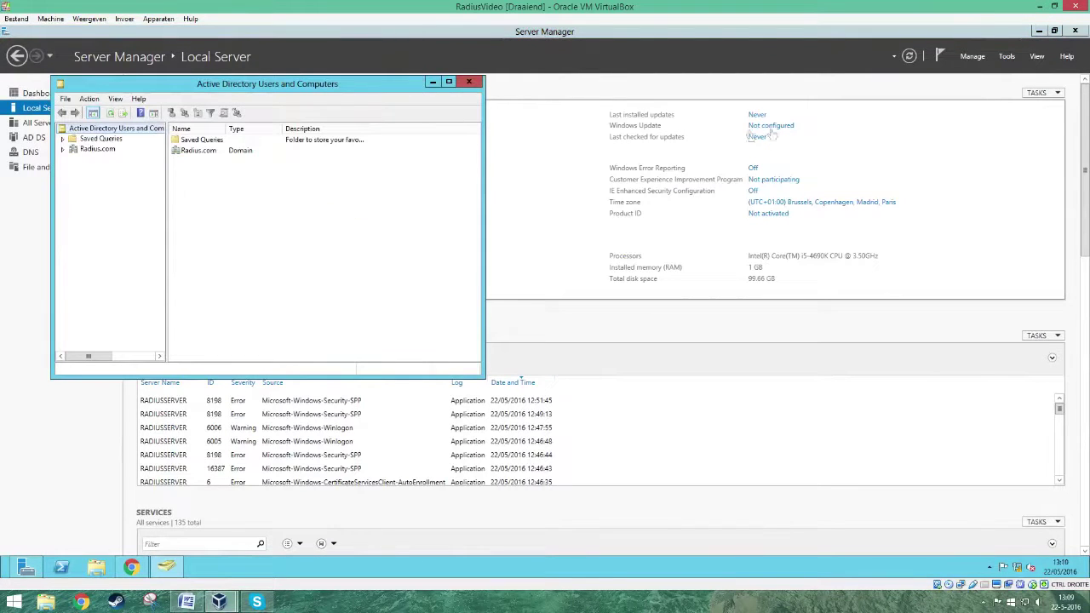
{"action": "left_click", "coordinate": [450, 83]}
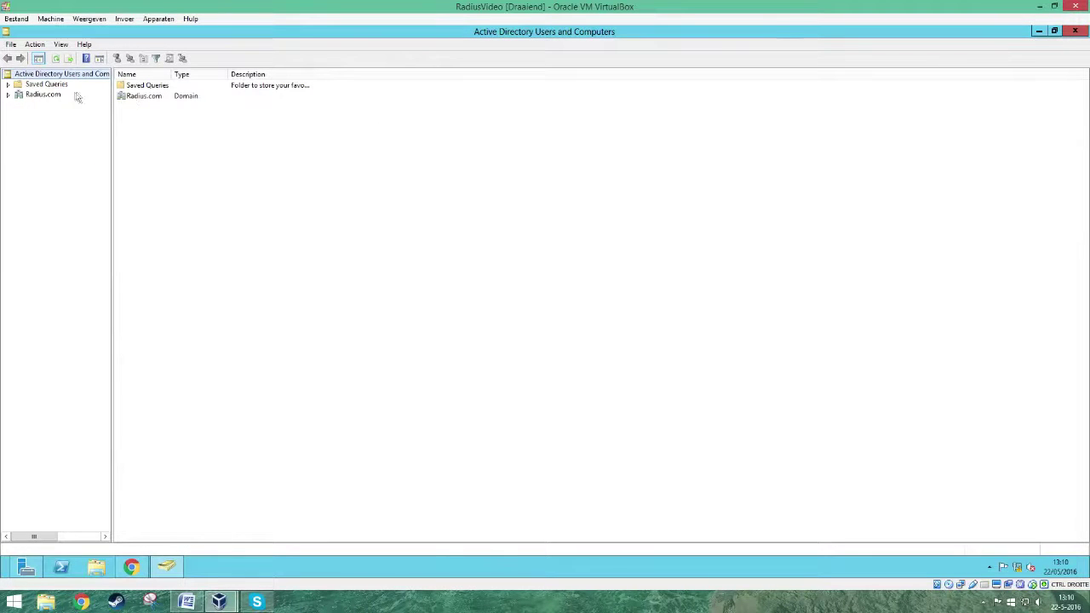
{"action": "left_click", "coordinate": [43, 96]}
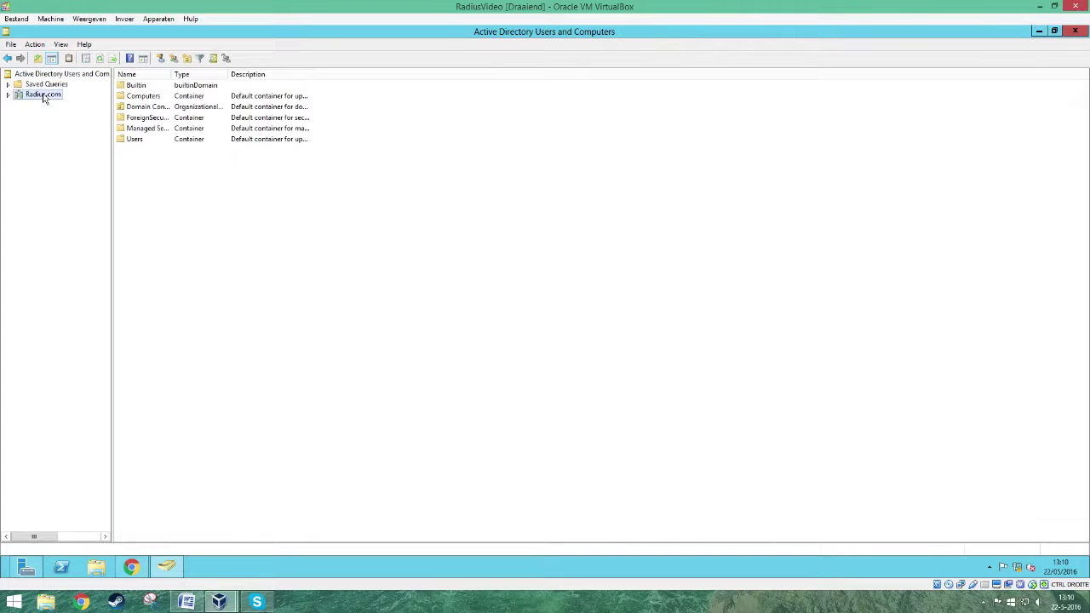
- Create the WifiUsers organizational unit in Radius.com
{"action": "left_click", "coordinate": [189, 58]}
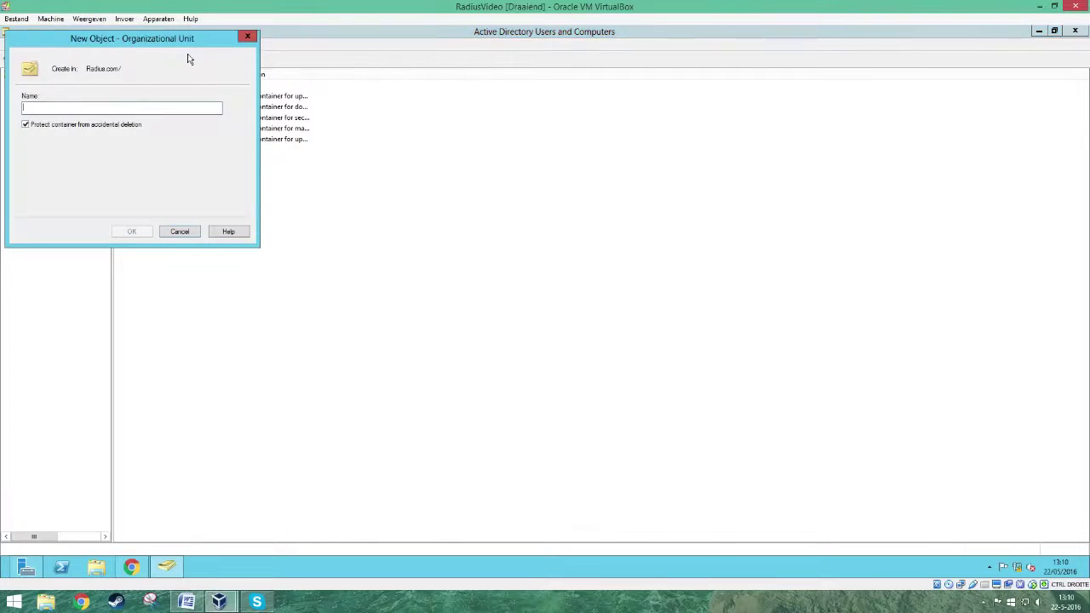
{"action": "type", "text": "WifiUsers"}
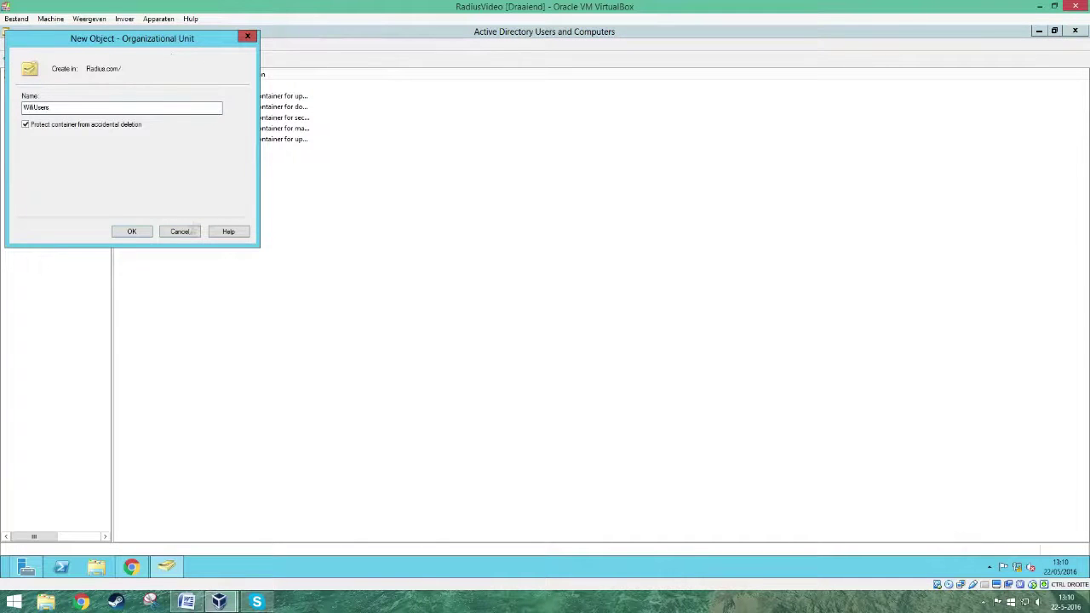
{"action": "left_click", "coordinate": [145, 230]}
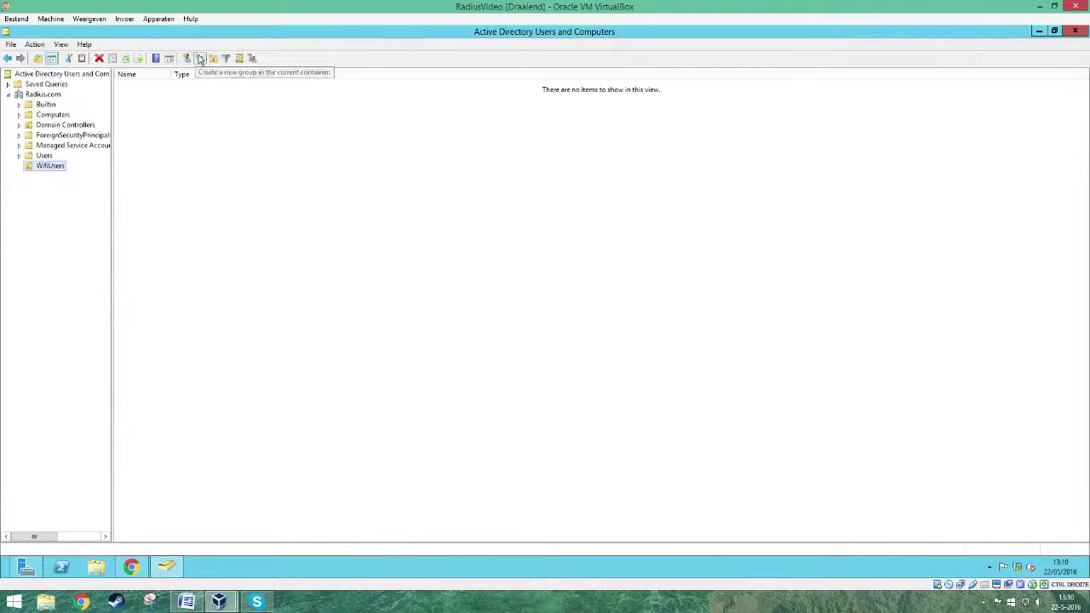
- Create the RadiusGroup group inside WifiUsers and check its properties
{"action": "left_click", "coordinate": [200, 58]}
{"action": "type", "text": "Radiusg"}
{"action": "type", "text": "roup"}
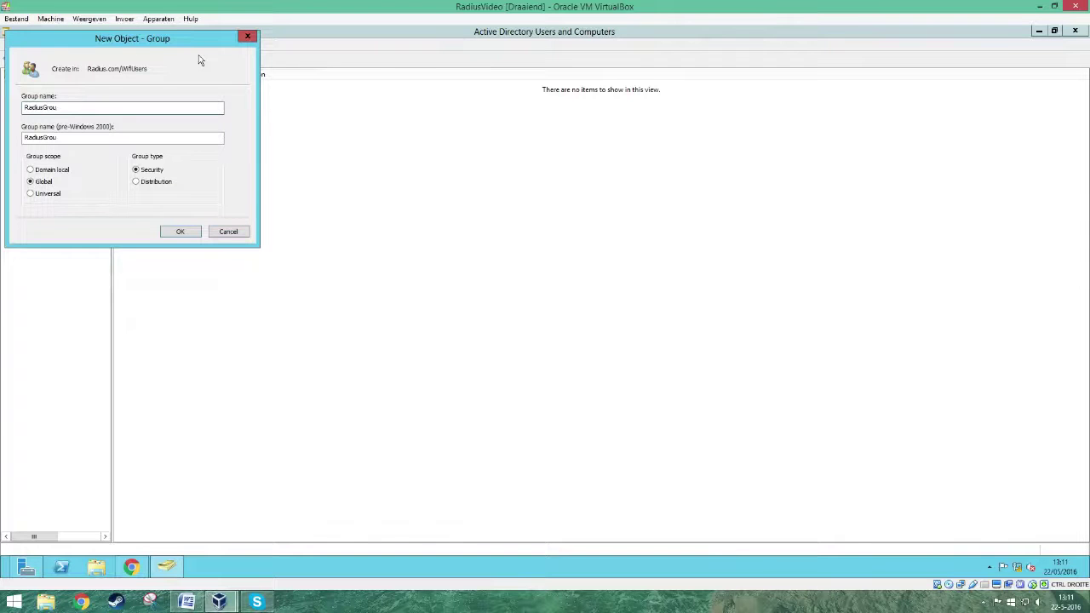
{"action": "left_click", "coordinate": [189, 232]}
{"action": "right_click", "coordinate": [146, 112]}
{"action": "left_click", "coordinate": [159, 73]}
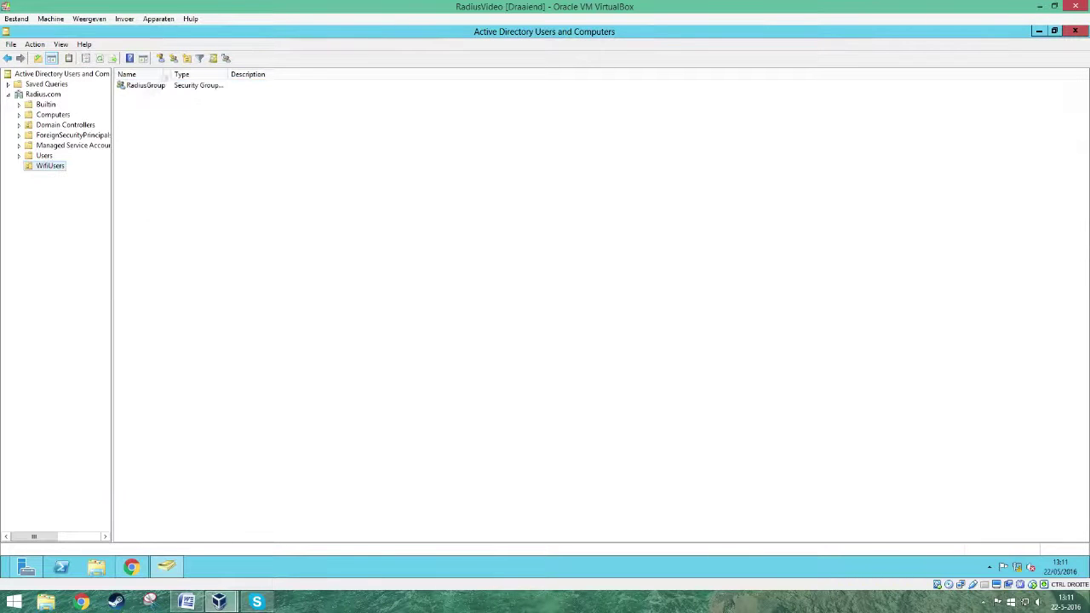
{"action": "double_click", "coordinate": [161, 86]}
{"action": "left_click", "coordinate": [647, 167]}
- Create user User1 in WifiUsers with a password
{"action": "left_click", "coordinate": [160, 58]}
{"action": "type", "text": "User1"}
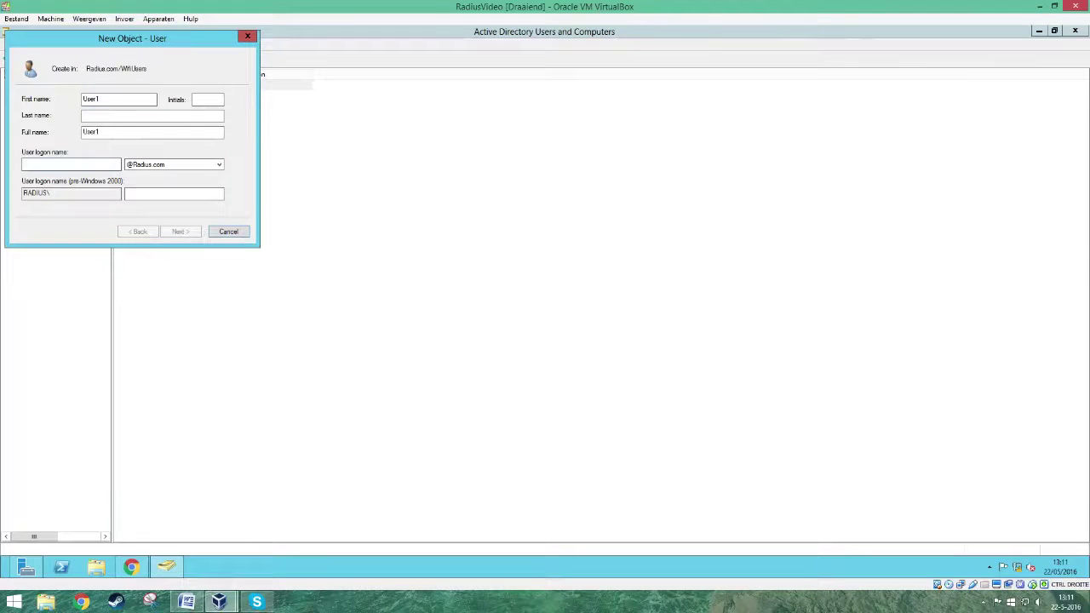
{"action": "type", "text": "User1"}
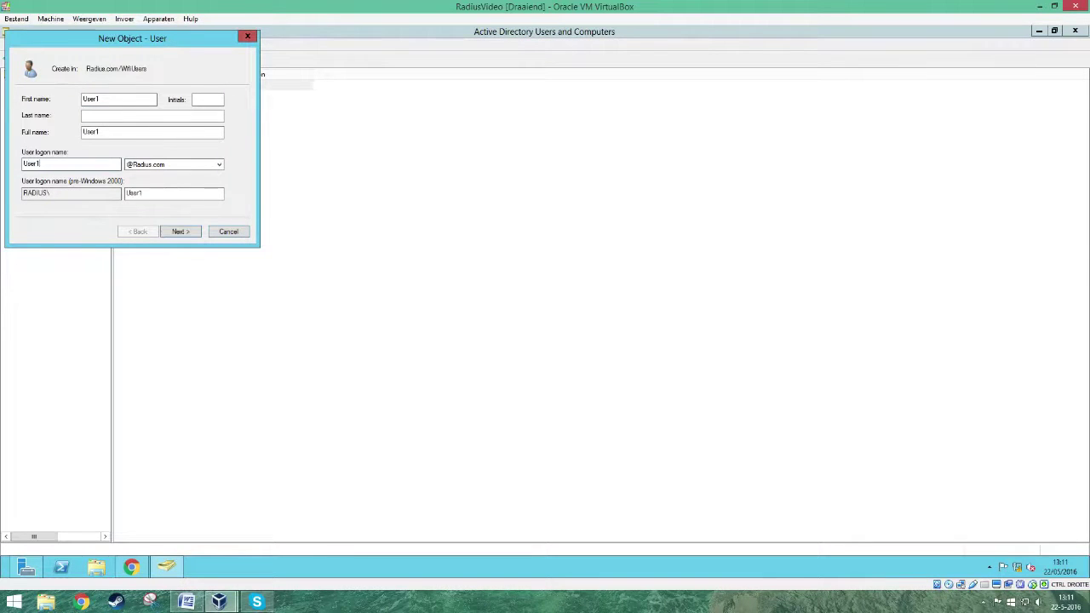
{"action": "left_click", "coordinate": [180, 231]}
{"action": "left_click", "coordinate": [114, 115]}
{"action": "type", "text": "••••"}
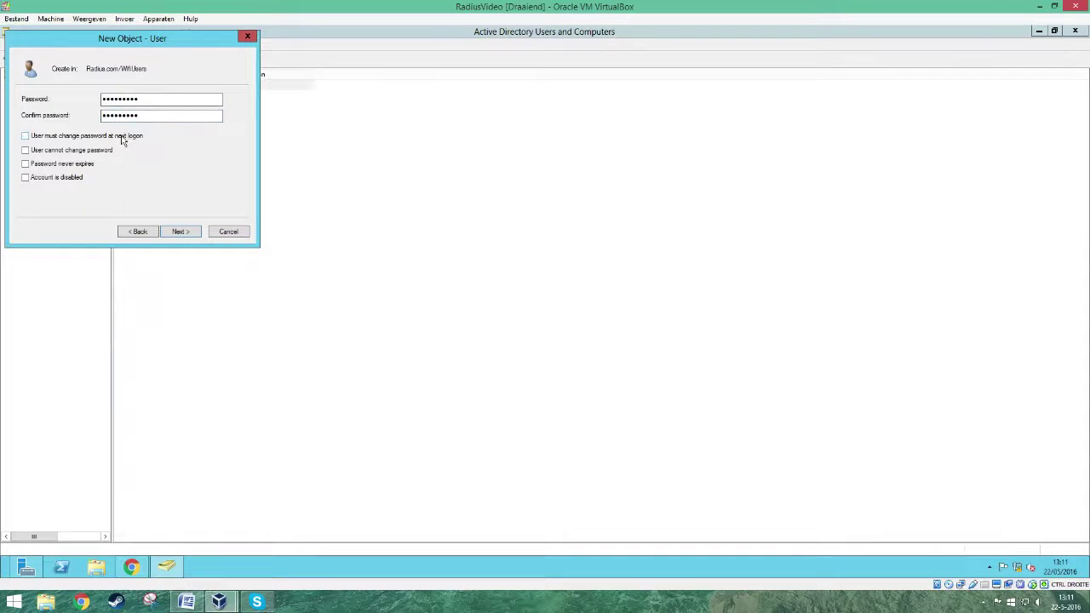
{"action": "left_click", "coordinate": [191, 234]}
{"action": "left_click", "coordinate": [190, 234]}
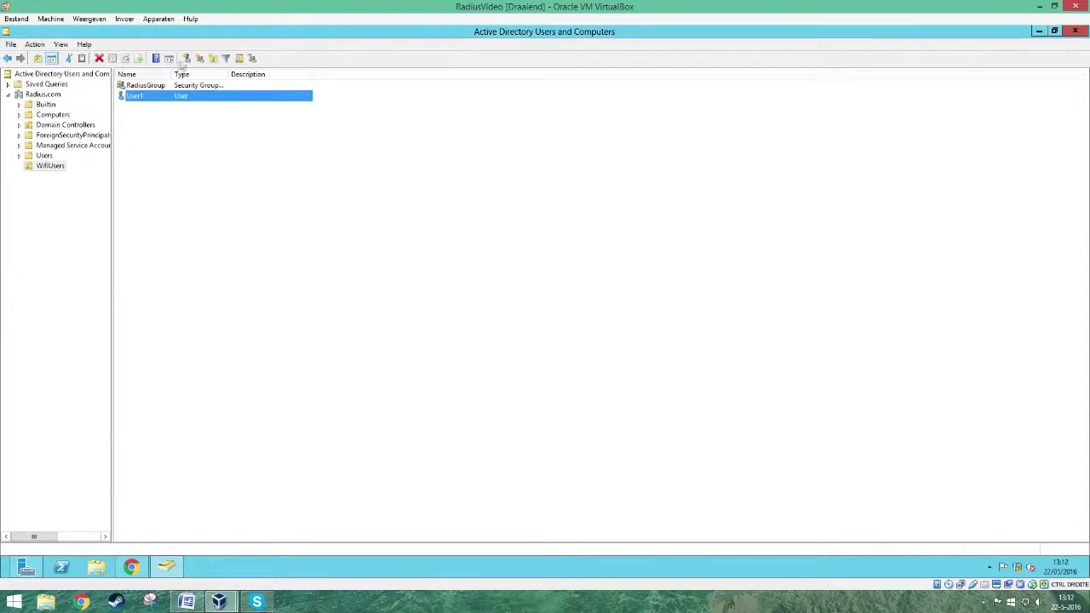
- Create user User2 with a password, without forcing a change at next logon
{"action": "left_click", "coordinate": [187, 57]}
{"action": "type", "text": "User2"}
{"action": "key", "text": "Tab"}
{"action": "key", "text": "Tab"}
{"action": "key", "text": "Tab"}
{"action": "key", "text": "Tab"}
{"action": "type", "text": "User2"}
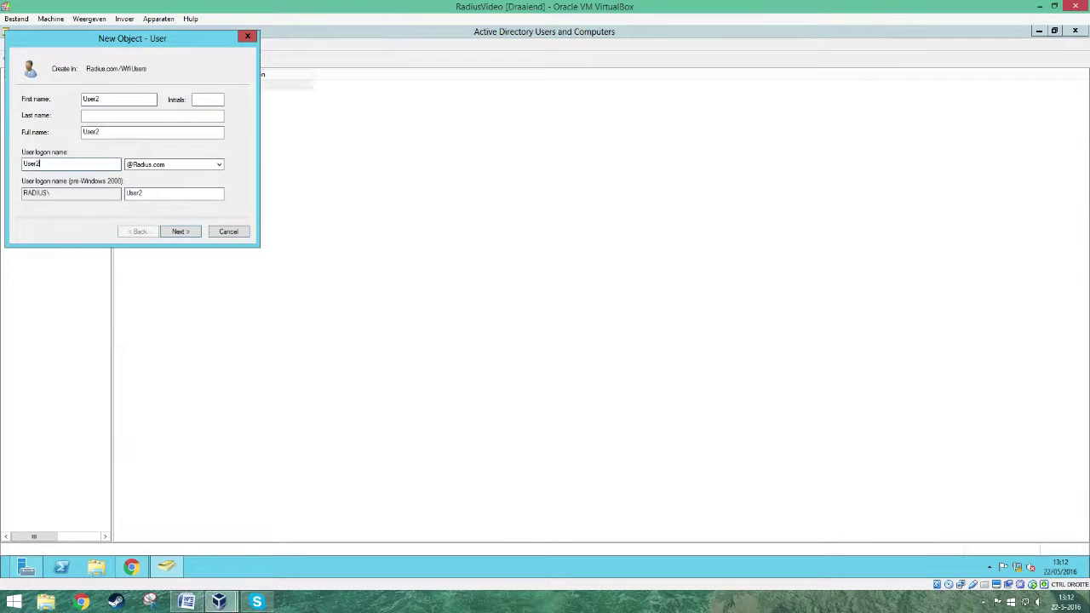
{"action": "left_click", "coordinate": [182, 232]}
{"action": "type", "text": "Password1"}
{"action": "key", "text": "Tab"}
{"action": "type", "text": "Password1"}
{"action": "left_click", "coordinate": [26, 135]}
{"action": "left_click", "coordinate": [182, 232]}
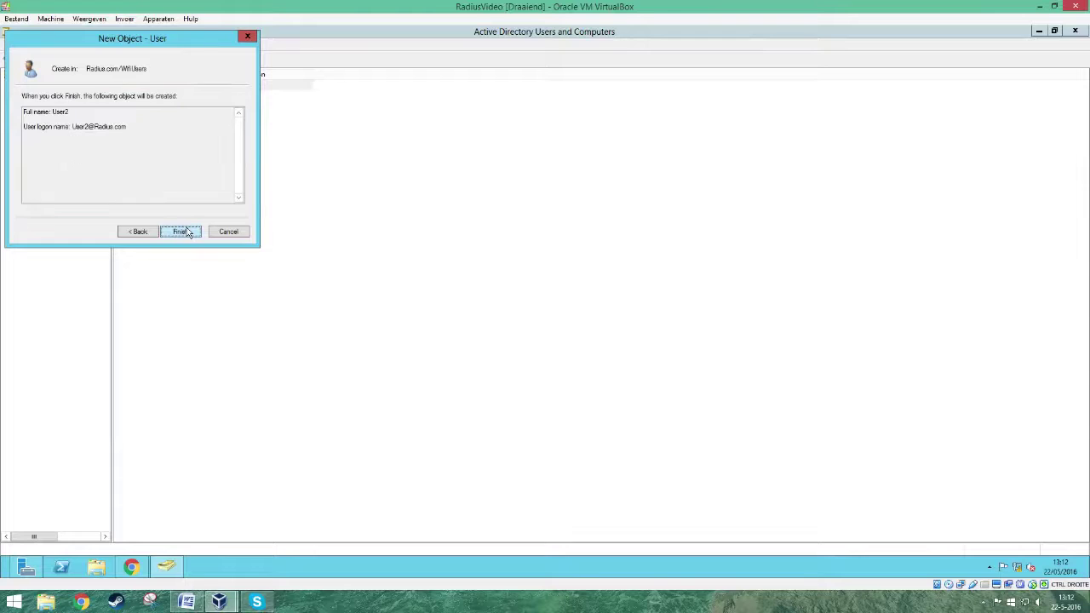
{"action": "left_click", "coordinate": [187, 231]}
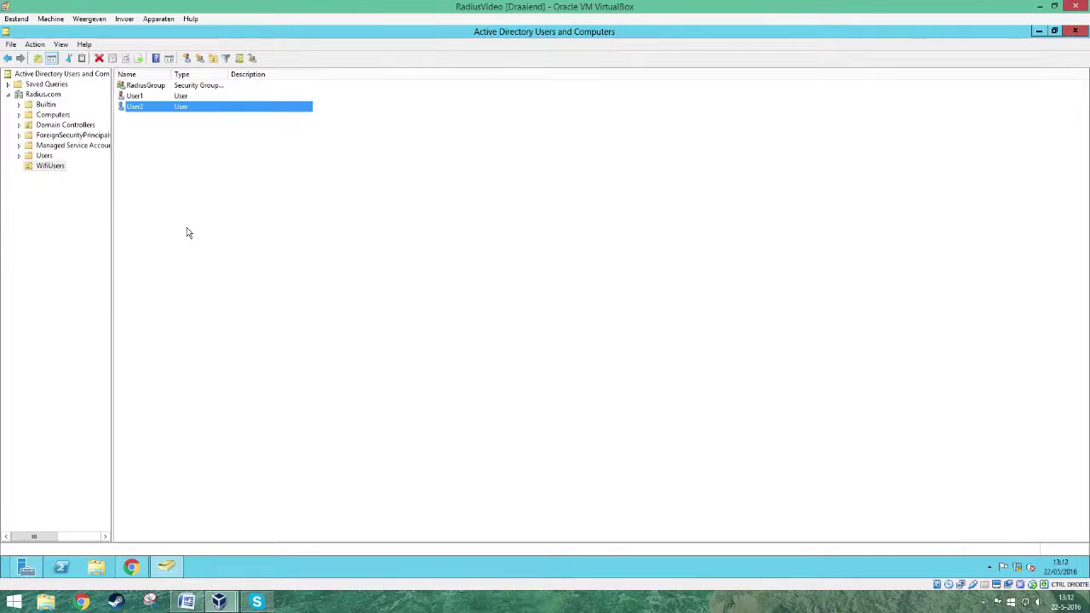
- Select the WifiUsers unit to review its contents, then minimize the console
{"action": "left_click", "coordinate": [189, 232]}
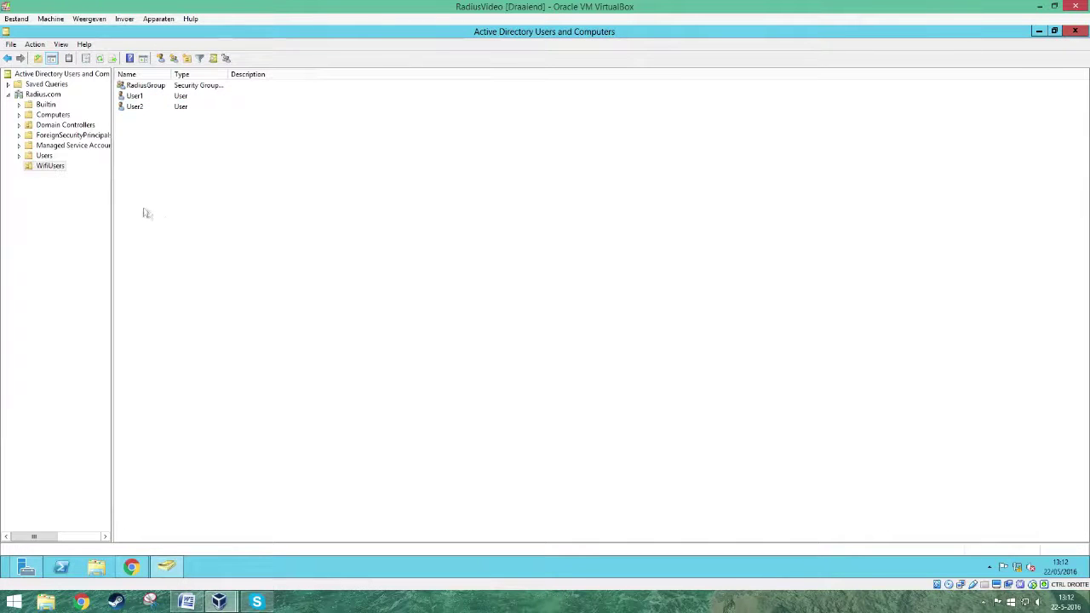
{"action": "left_click", "coordinate": [47, 167]}
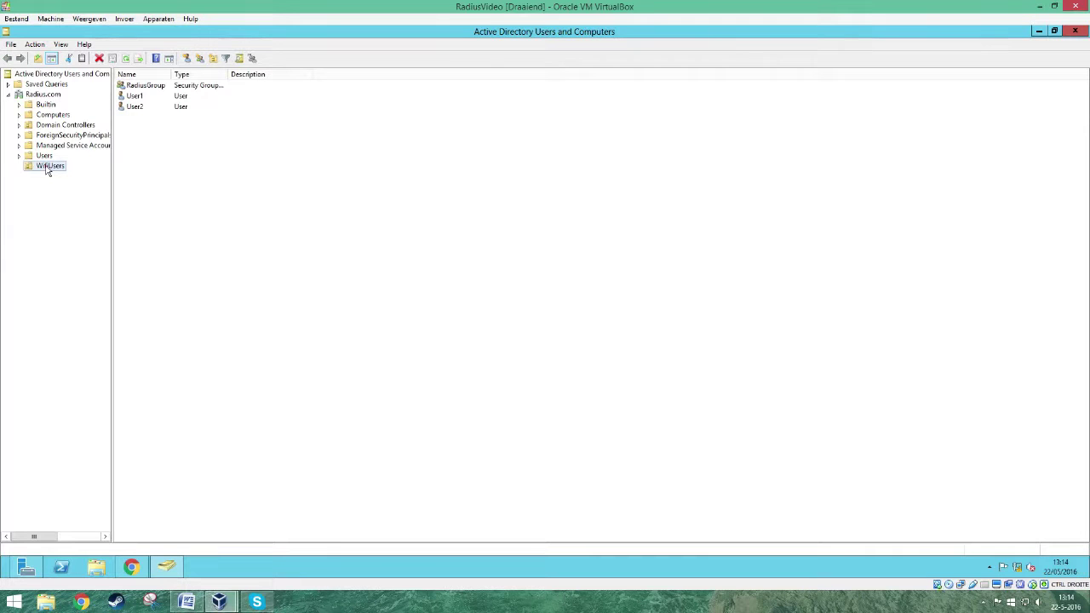
{"action": "left_click", "coordinate": [1038, 32]}
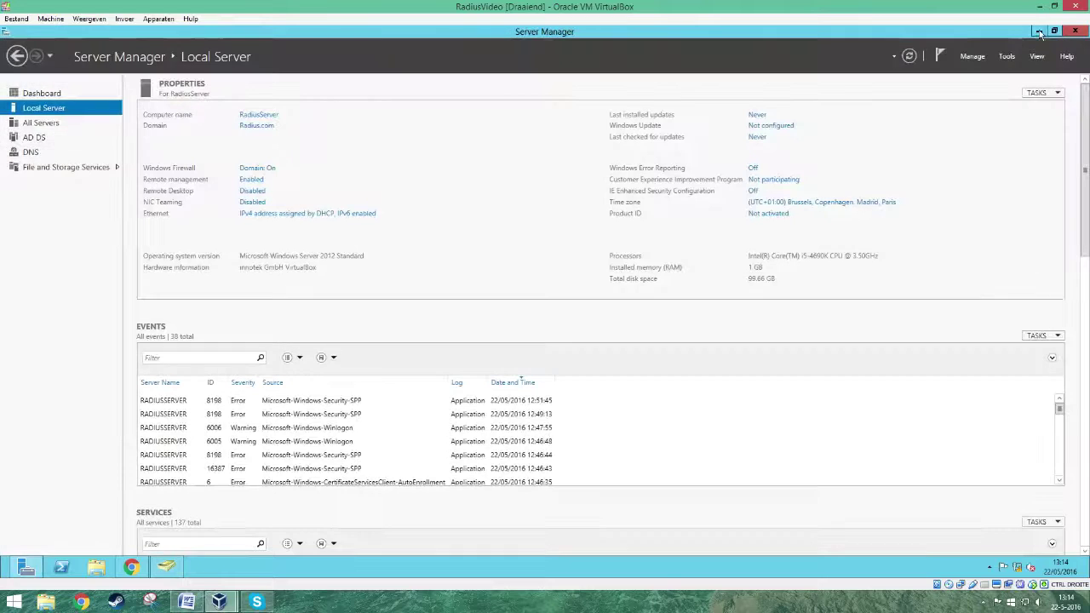
- Launch the Add Roles and Features wizard with role-based installation targeting this server
{"action": "left_click", "coordinate": [975, 57]}
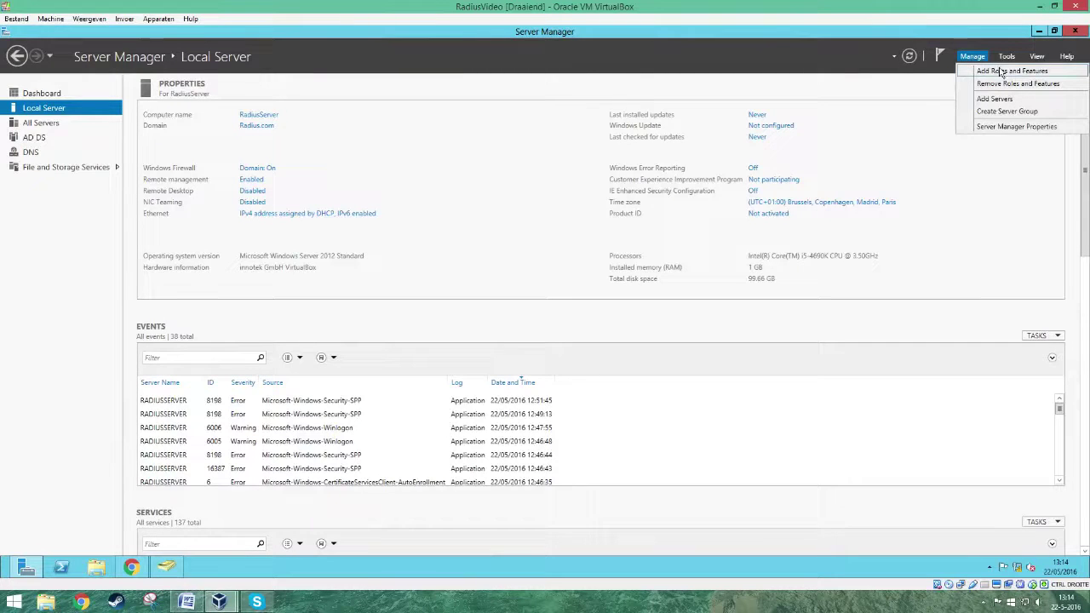
{"action": "left_click", "coordinate": [1002, 72]}
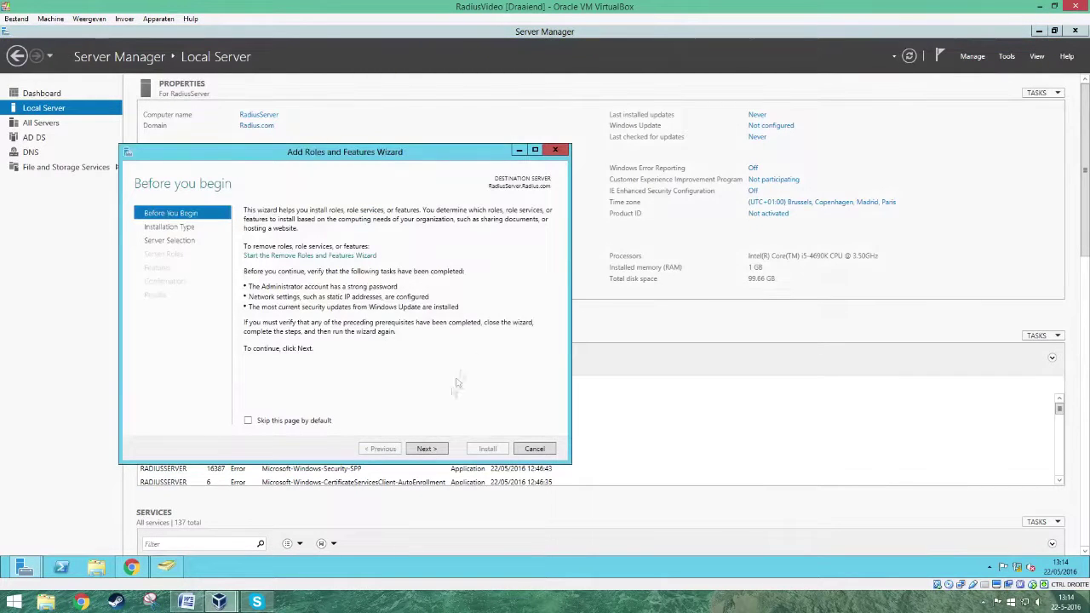
{"action": "left_click", "coordinate": [433, 450]}
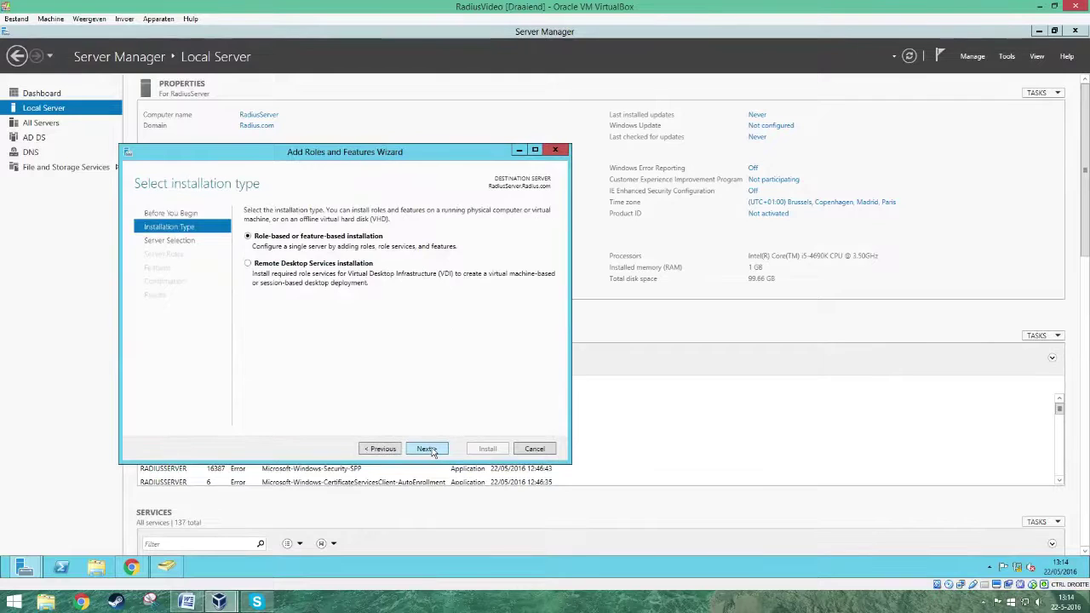
{"action": "left_click", "coordinate": [432, 450]}
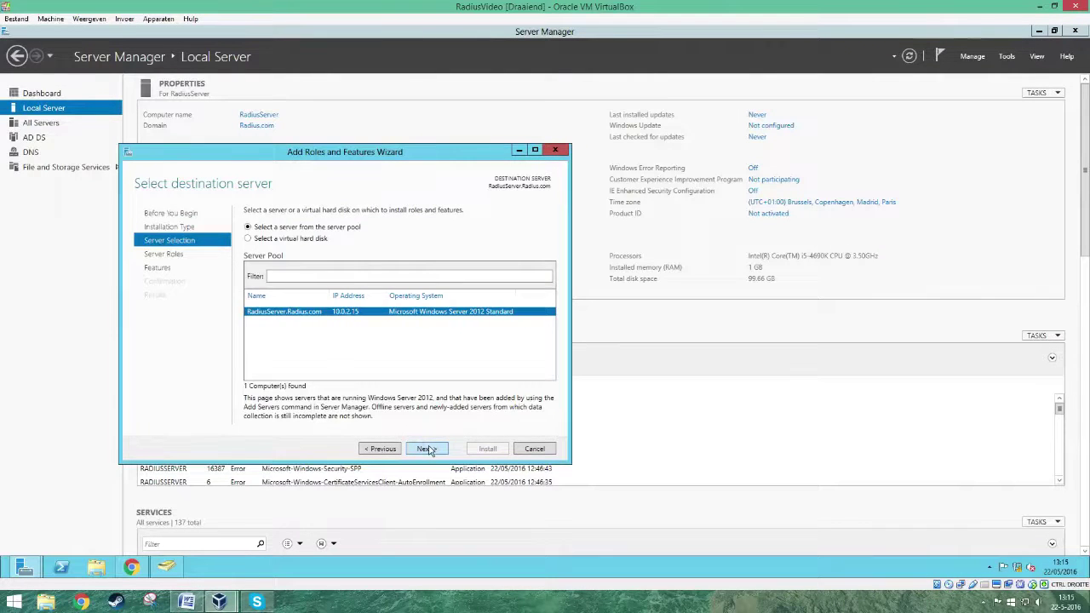
{"action": "left_click", "coordinate": [427, 450]}
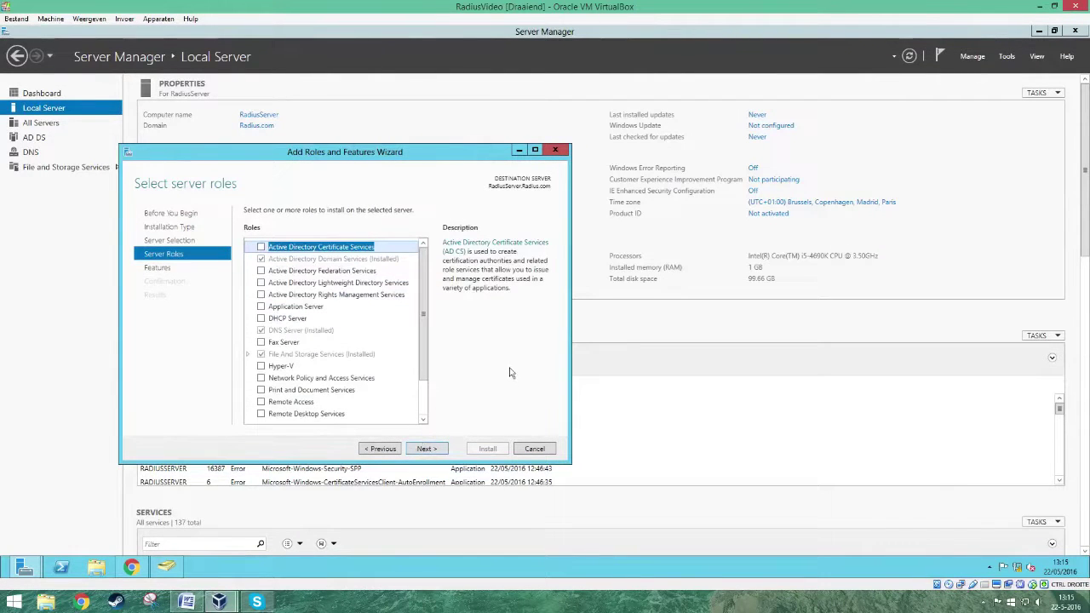
- Add Active Directory Certificate Services with required features and Certification Authority, and install it
{"action": "left_click", "coordinate": [262, 248]}
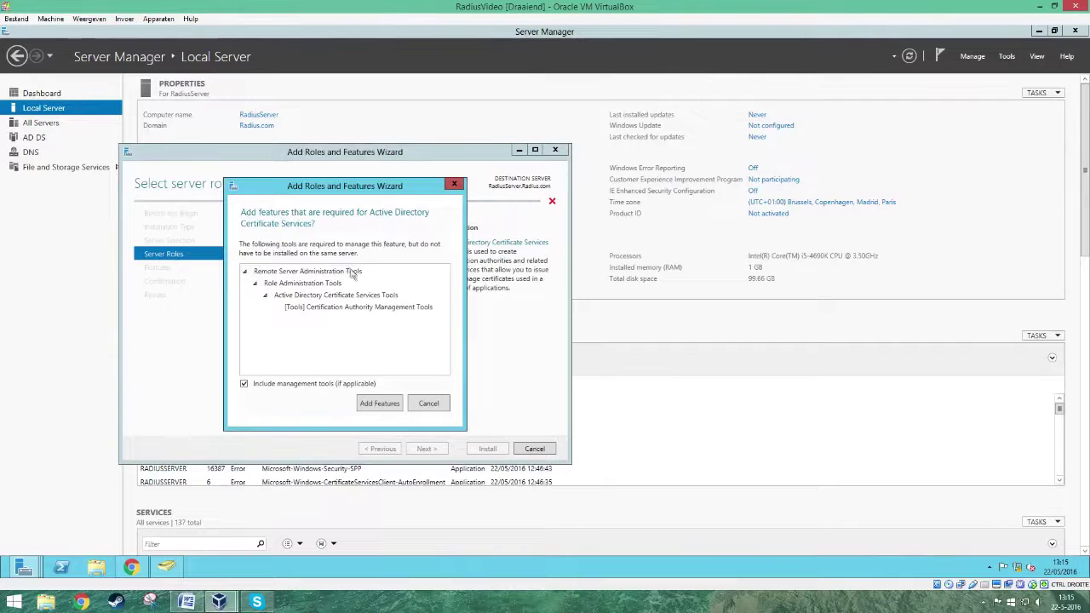
{"action": "left_click", "coordinate": [382, 404]}
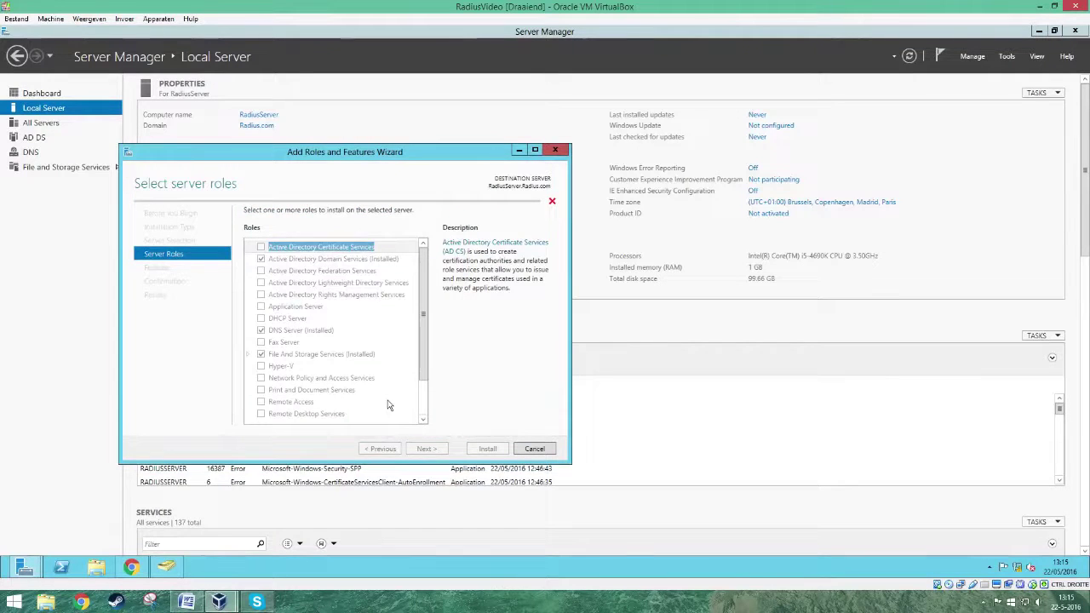
{"action": "left_click", "coordinate": [442, 450]}
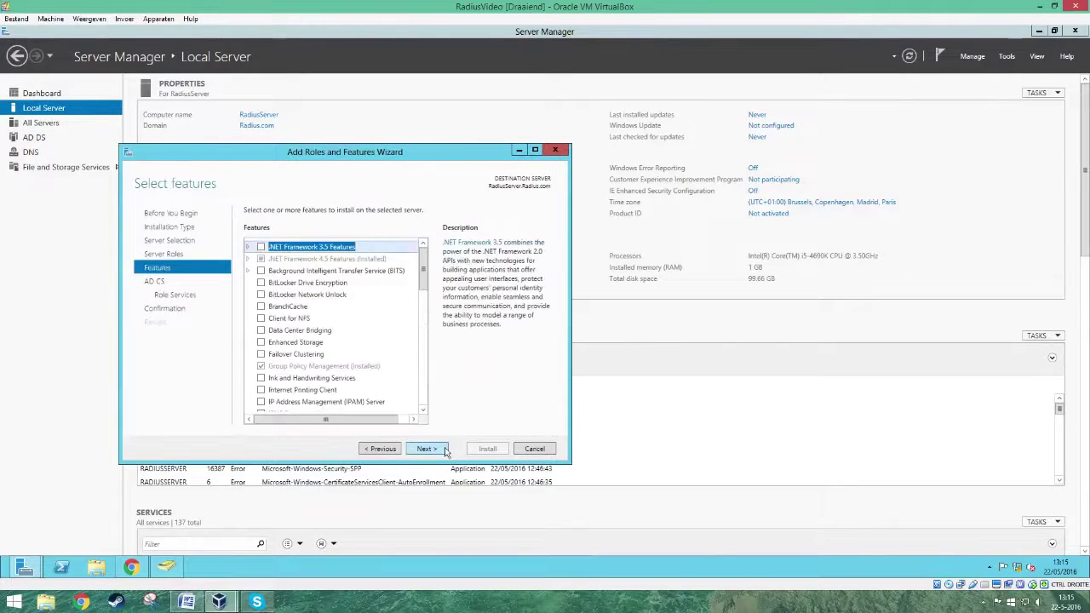
{"action": "left_click", "coordinate": [426, 449]}
{"action": "left_click", "coordinate": [427, 449]}
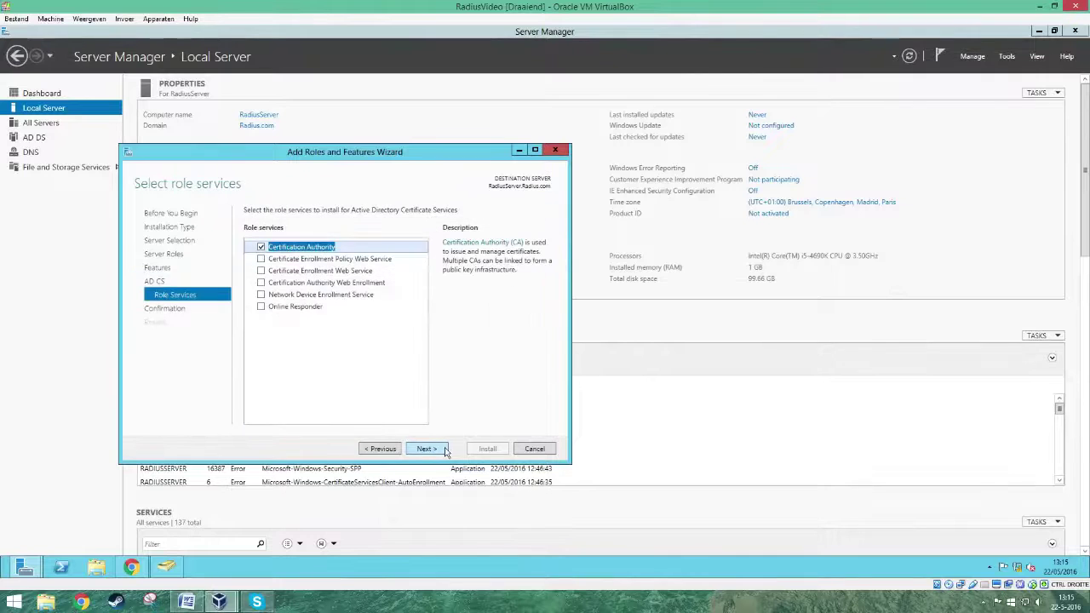
{"action": "left_click", "coordinate": [443, 450]}
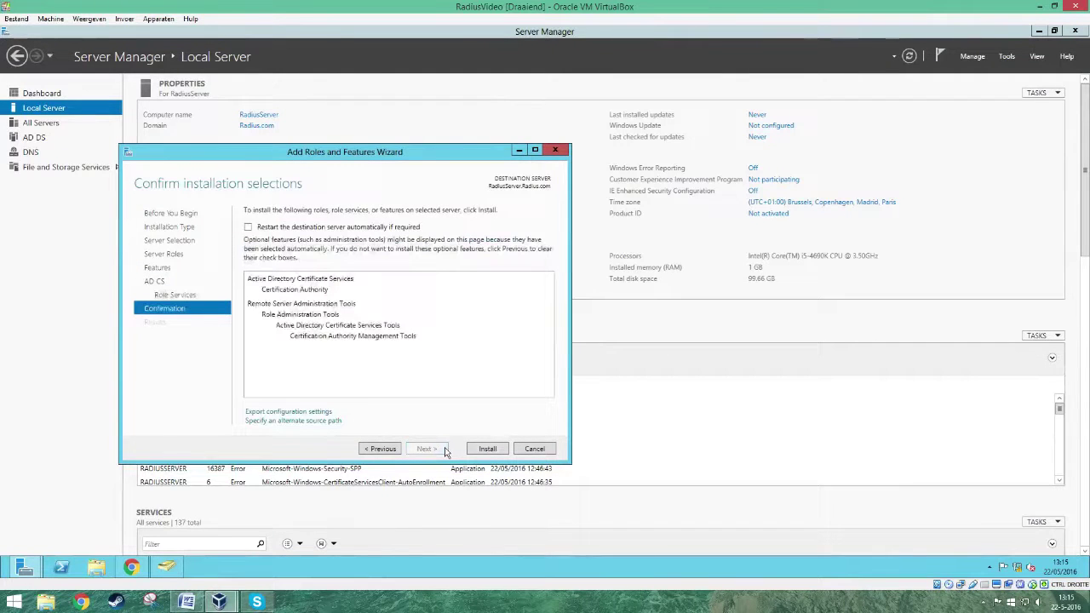
{"action": "left_click", "coordinate": [486, 451]}
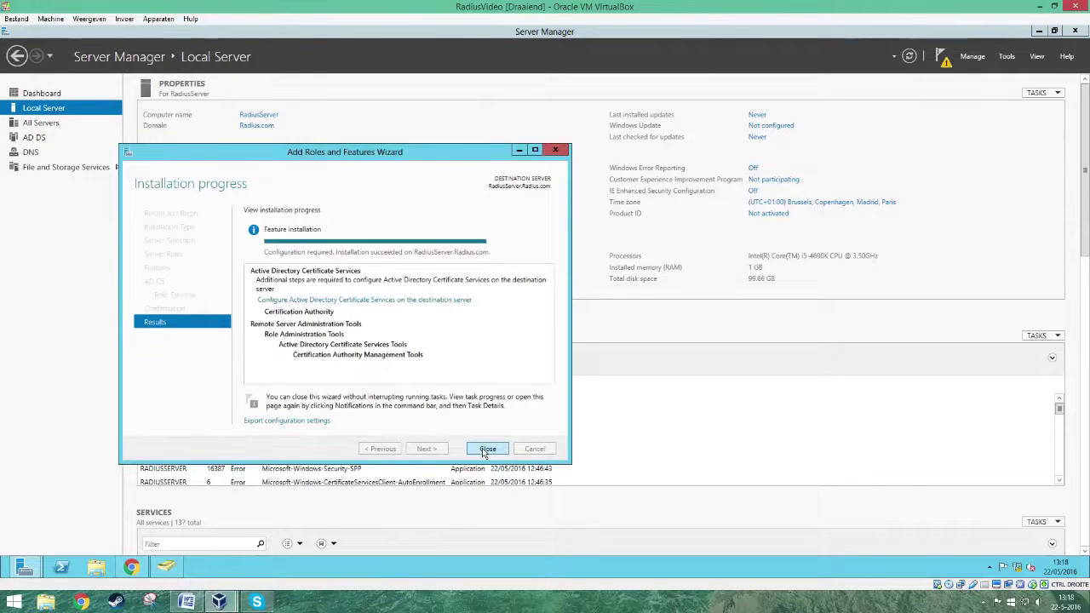
{"action": "left_click", "coordinate": [412, 300]}
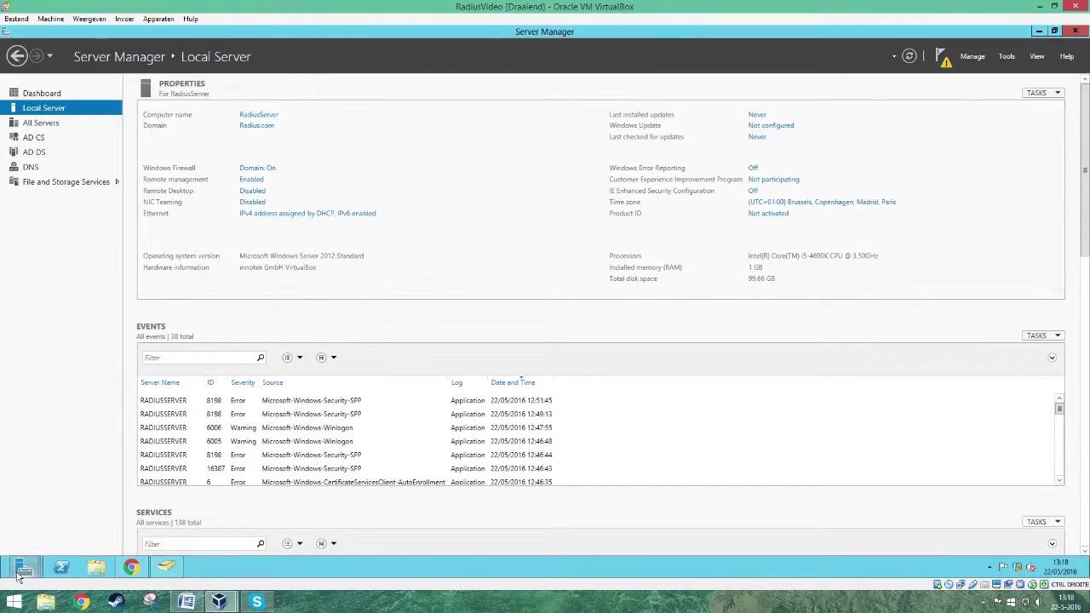
- Open the AD CS configuration with administrator credentials and select Certification Authority
{"action": "mouse_move", "coordinate": [18, 576]}
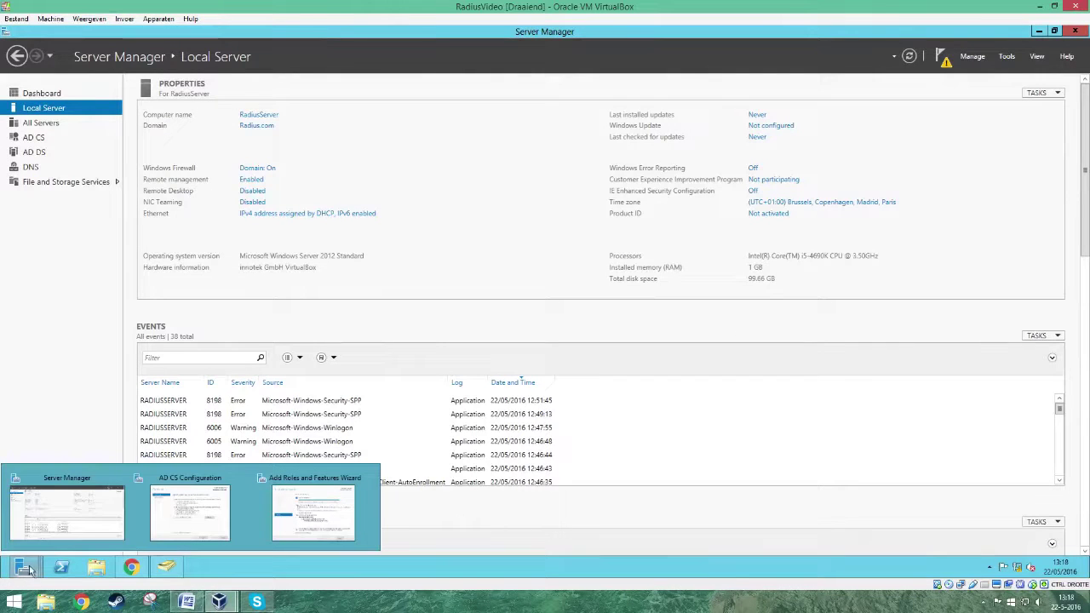
{"action": "left_click", "coordinate": [195, 515]}
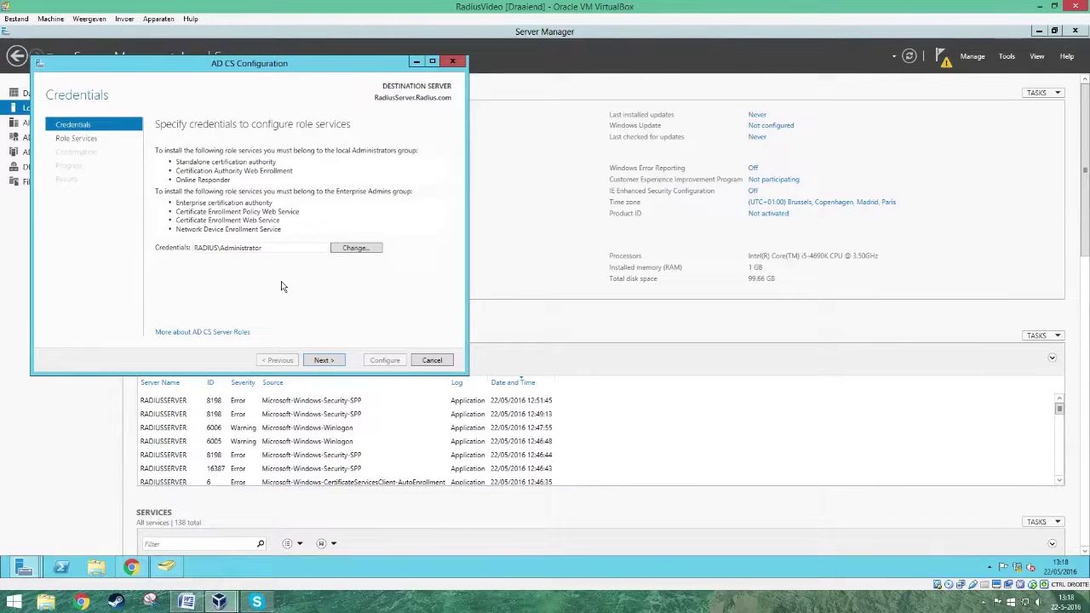
{"action": "left_click", "coordinate": [325, 360]}
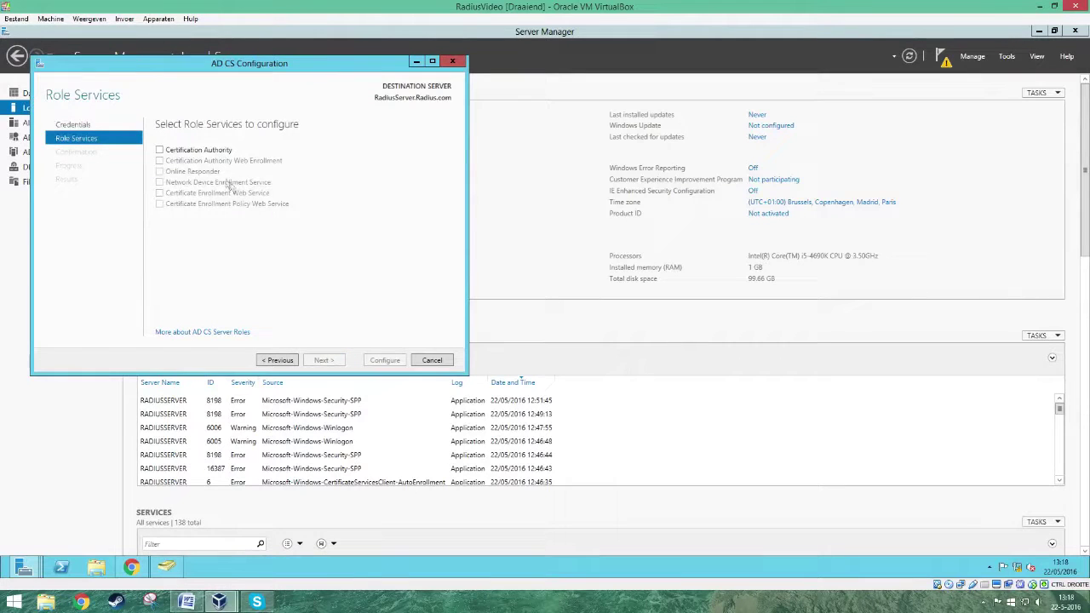
{"action": "left_click", "coordinate": [159, 150]}
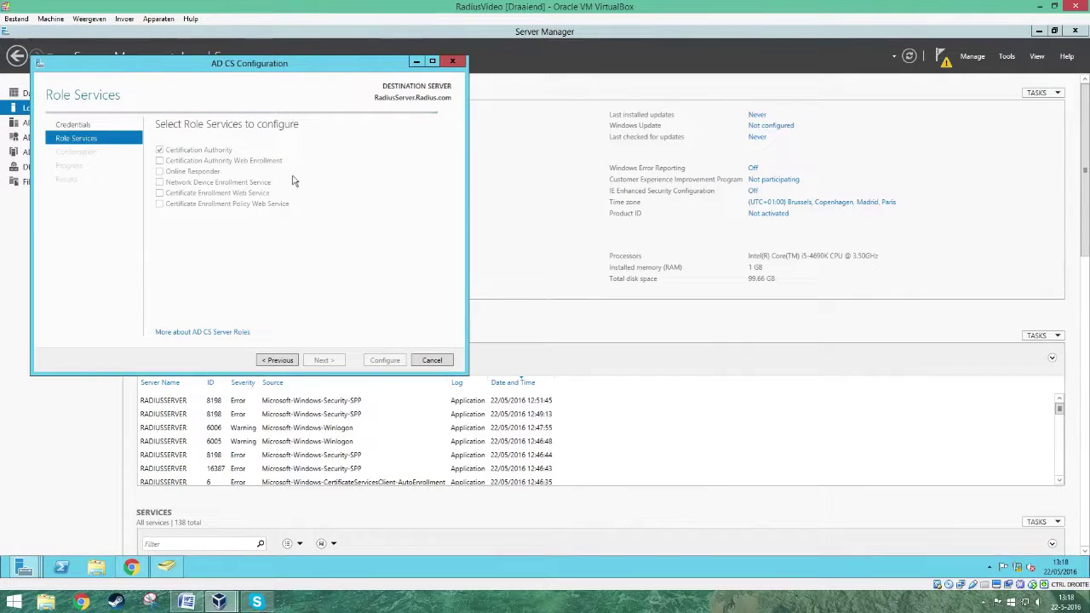
{"action": "left_click", "coordinate": [324, 360]}
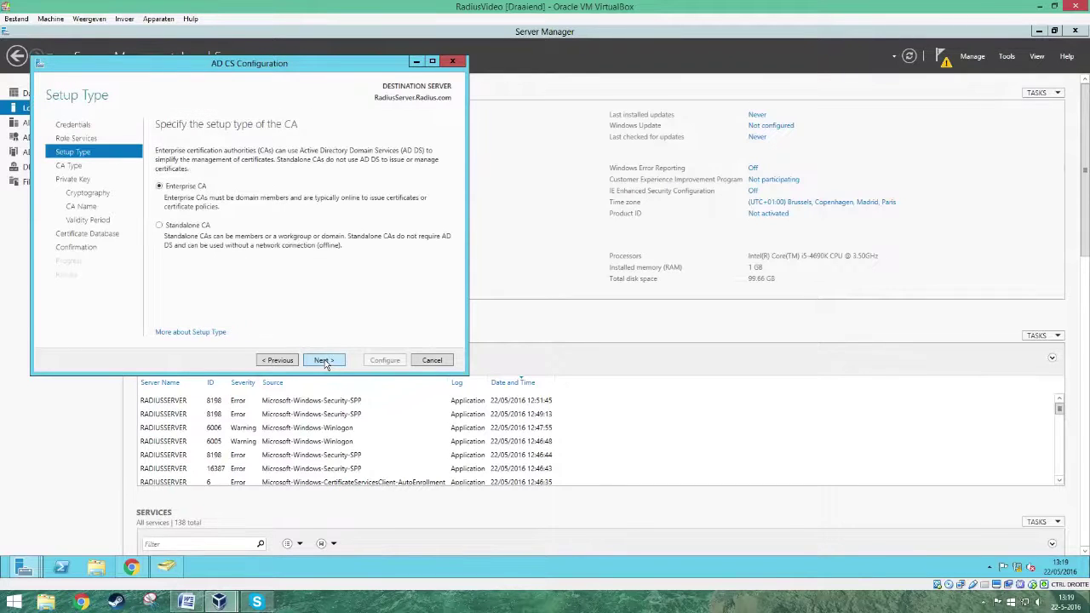
- Set up an Enterprise Root CA with a new private key using SHA1 hashing
{"action": "left_click", "coordinate": [324, 362]}
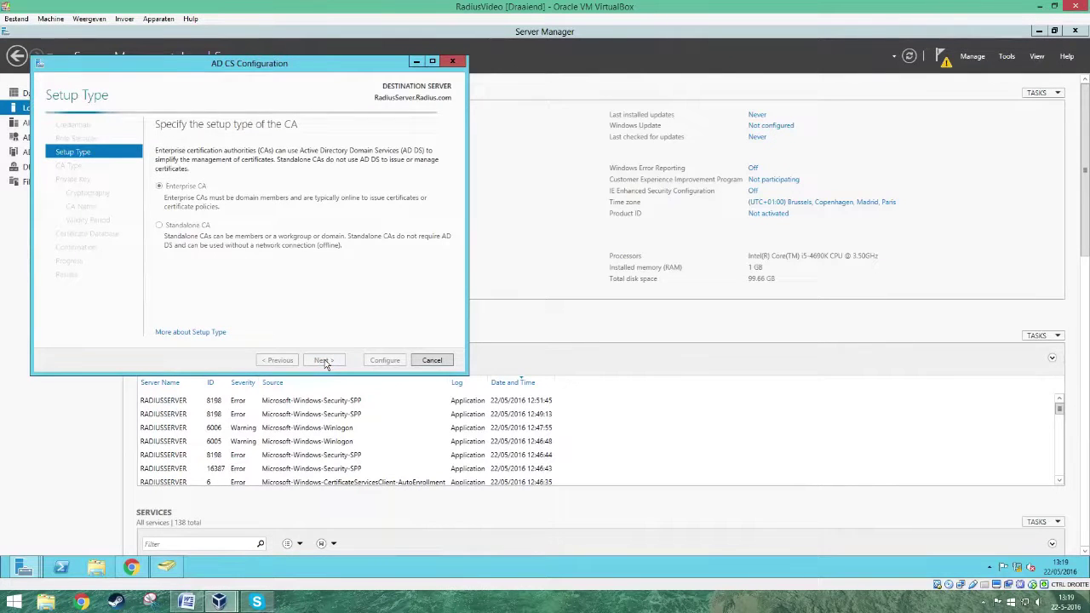
{"action": "left_click", "coordinate": [325, 361]}
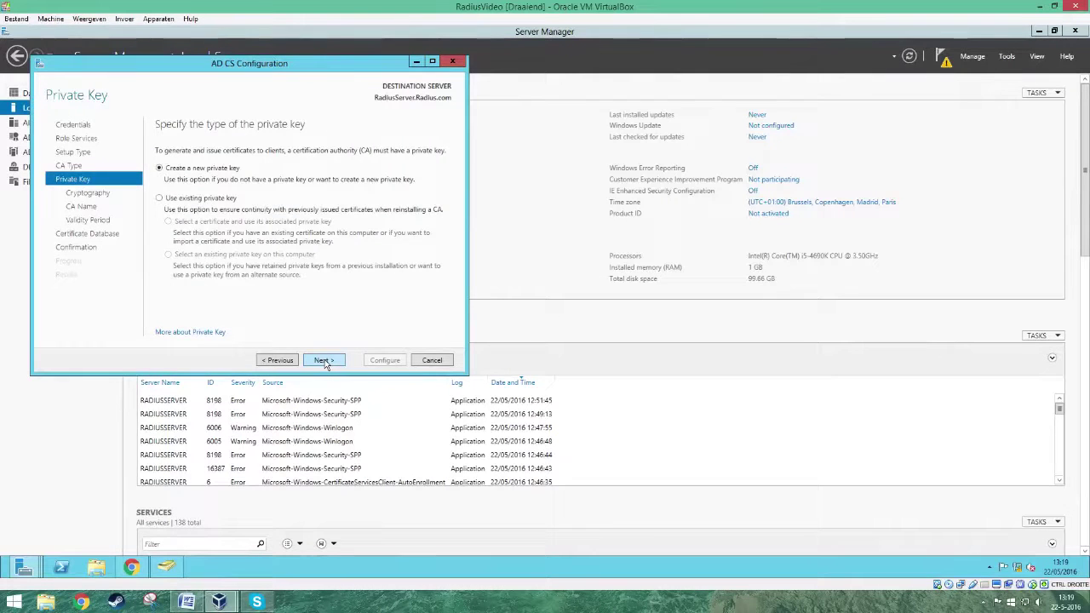
{"action": "left_click", "coordinate": [325, 361]}
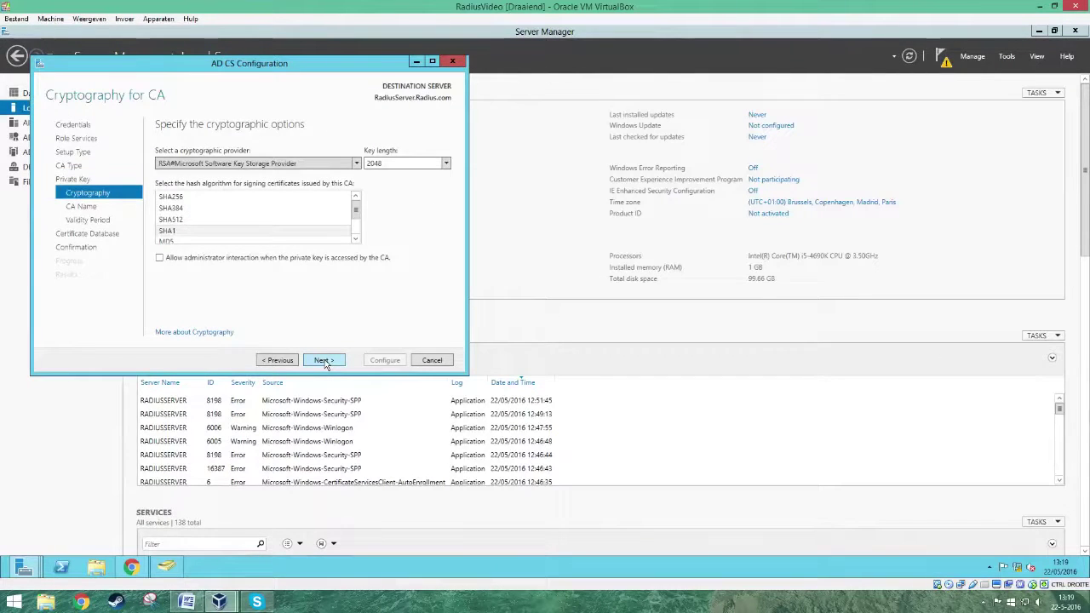
{"action": "left_click", "coordinate": [184, 234]}
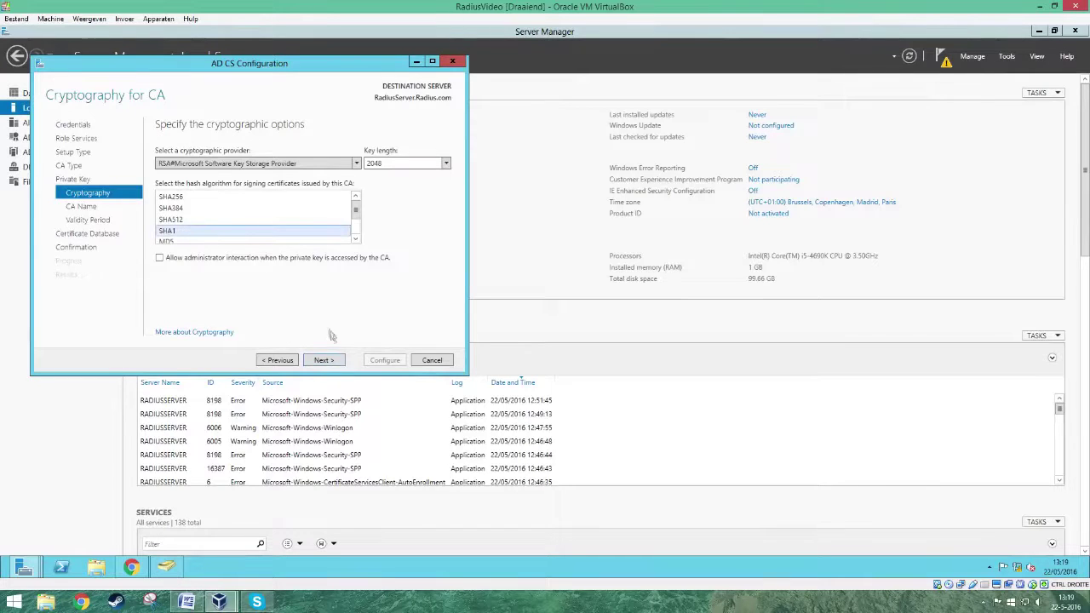
{"action": "left_click", "coordinate": [337, 361]}
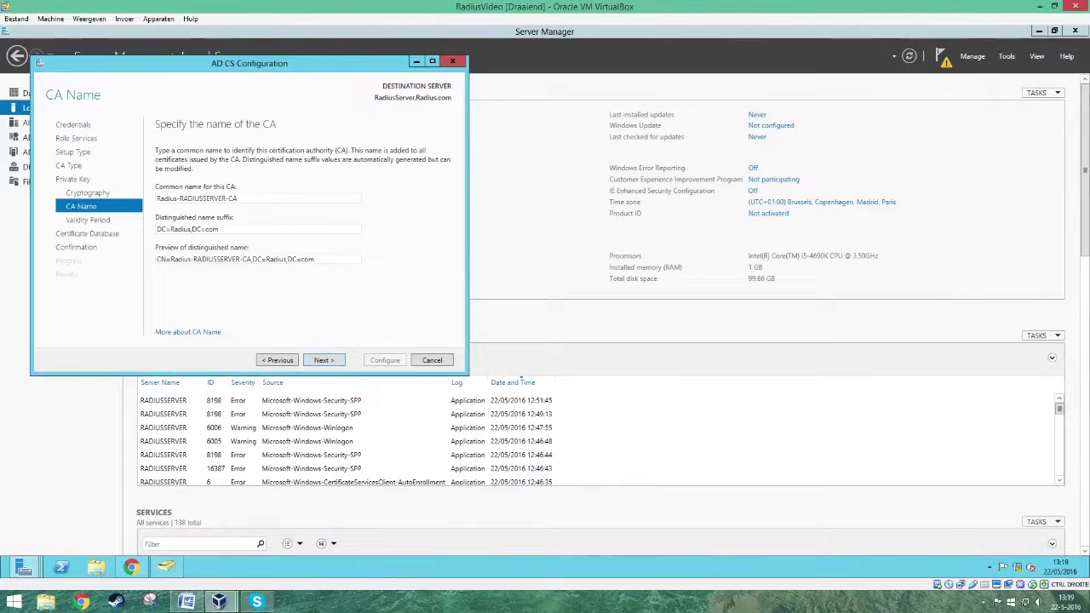
- Keep the suggested CA name and 5-year validity, apply the configuration, and close the wizards
{"action": "left_click", "coordinate": [326, 360]}
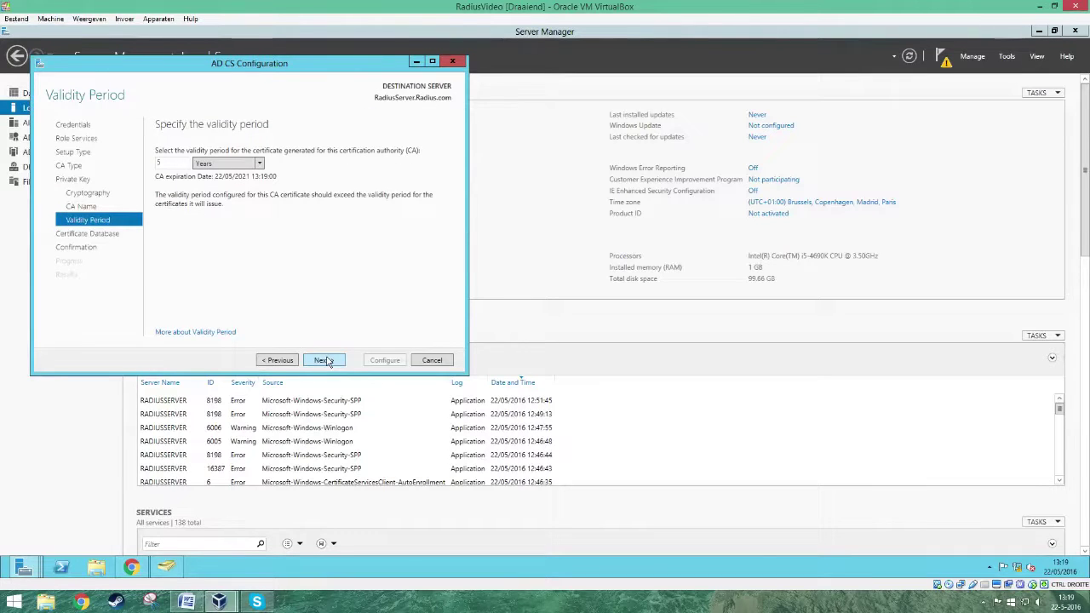
{"action": "left_click", "coordinate": [325, 361]}
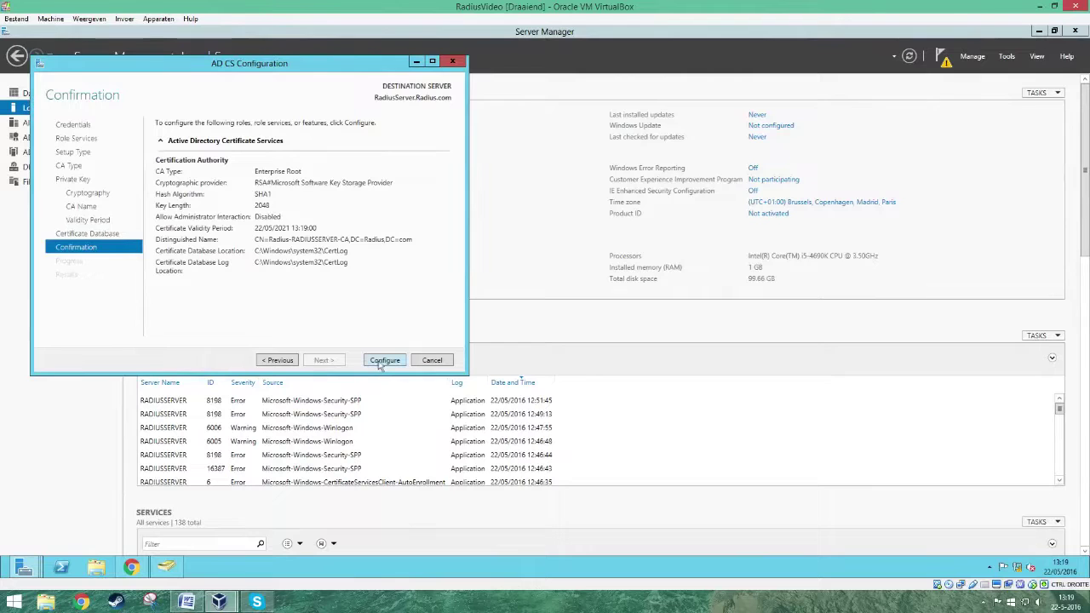
{"action": "left_click", "coordinate": [383, 360]}
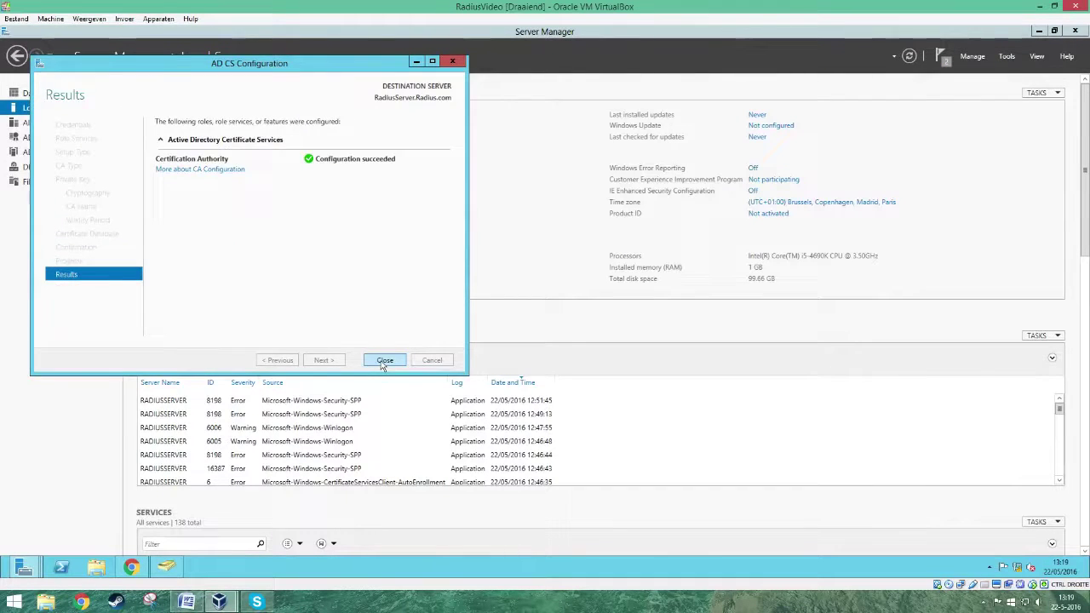
{"action": "left_click", "coordinate": [384, 362]}
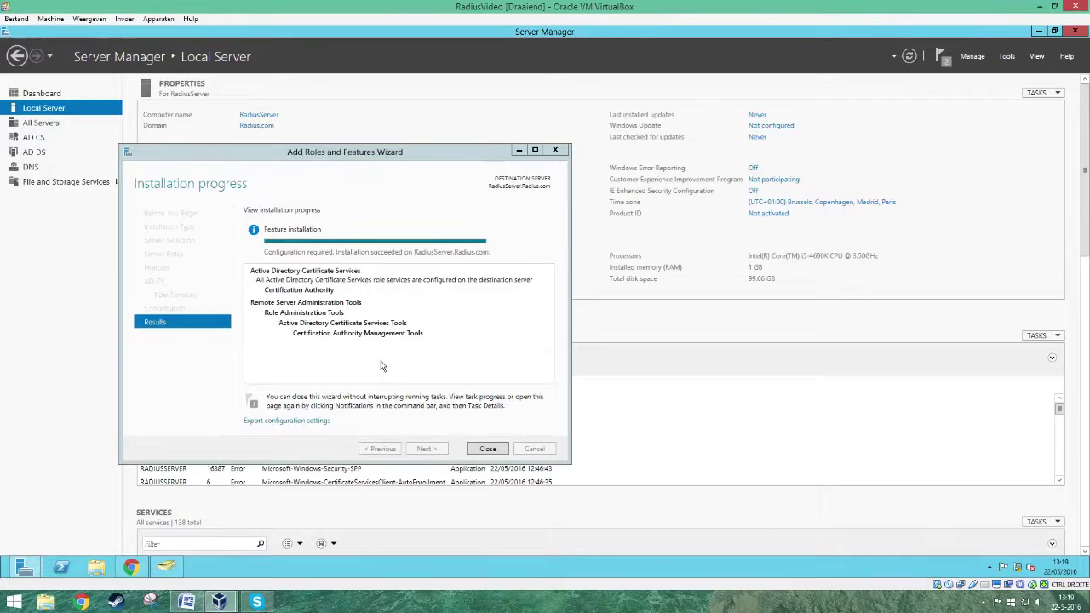
{"action": "left_click", "coordinate": [483, 449]}
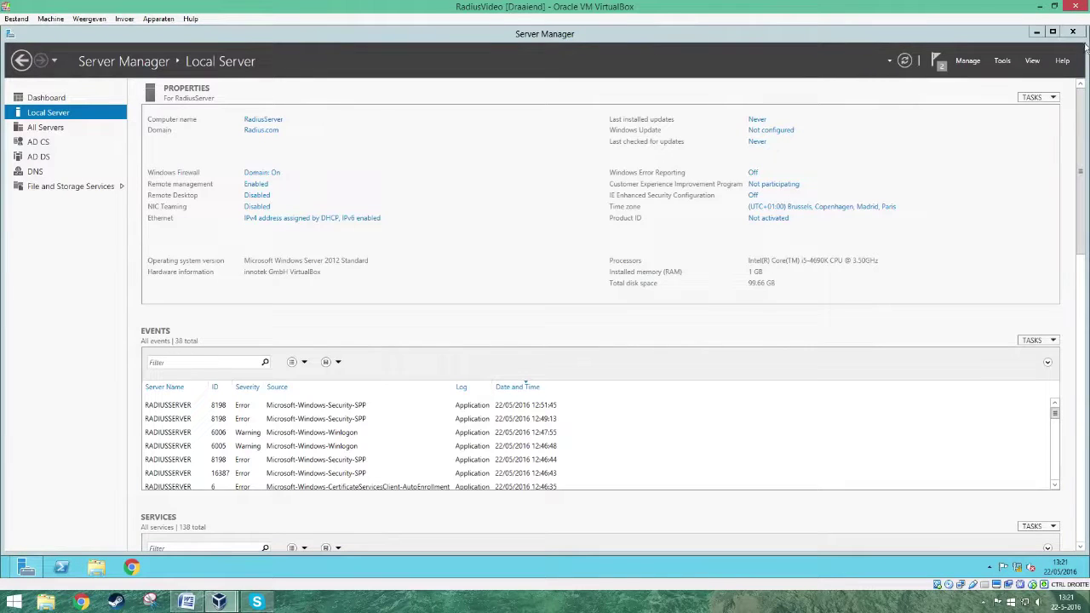
- Close Server Manager and launch a new empty MMC console (Console1) by searching for mmc
{"action": "left_click", "coordinate": [1072, 32]}
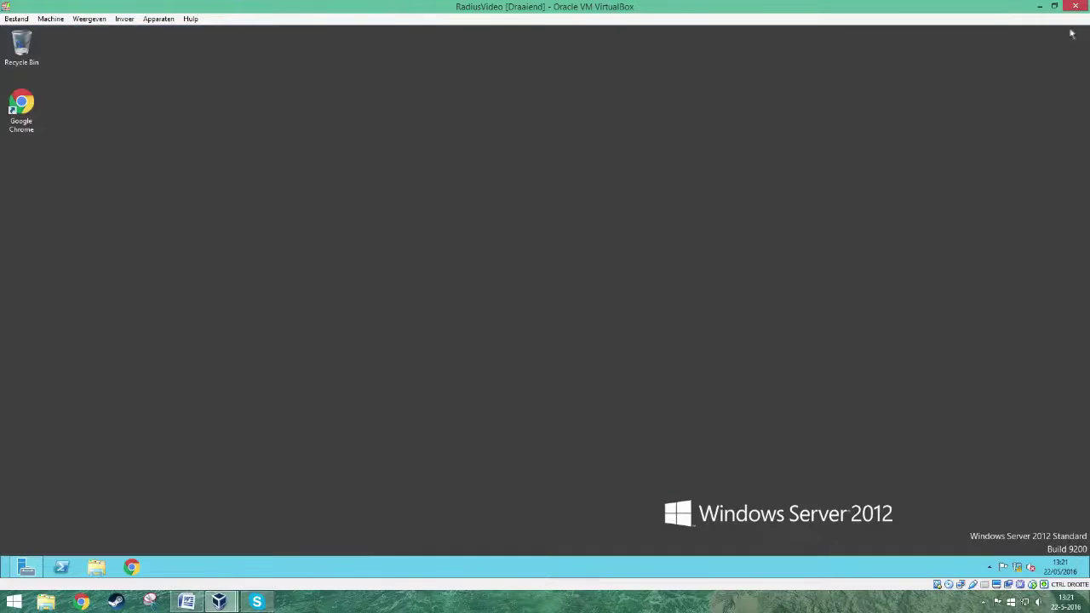
{"action": "mouse_move", "coordinate": [1087, 38]}
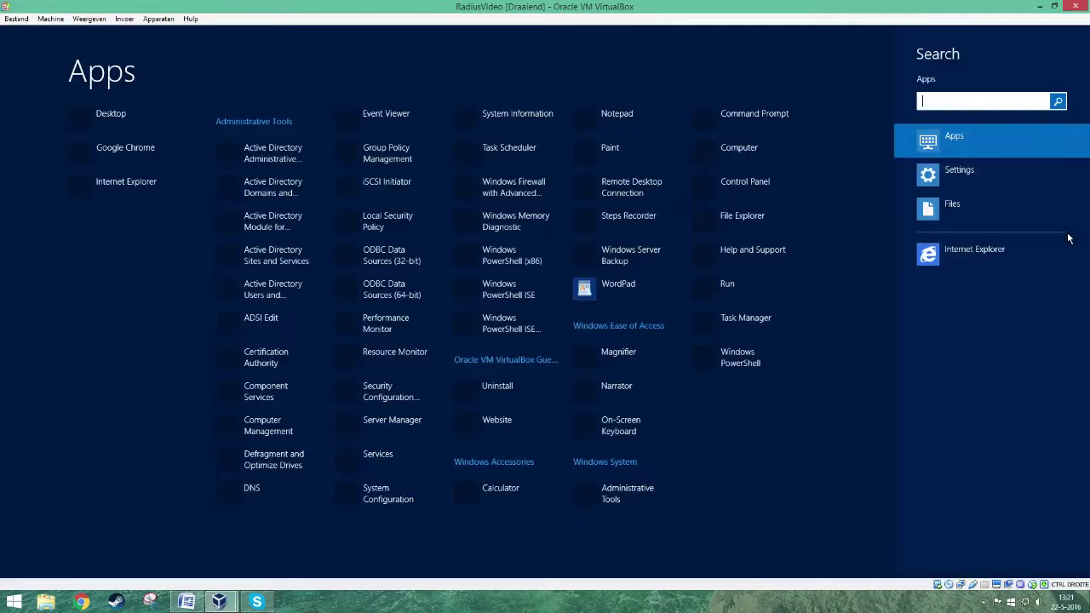
{"action": "left_click", "coordinate": [1065, 255]}
{"action": "type", "text": "mmc"}
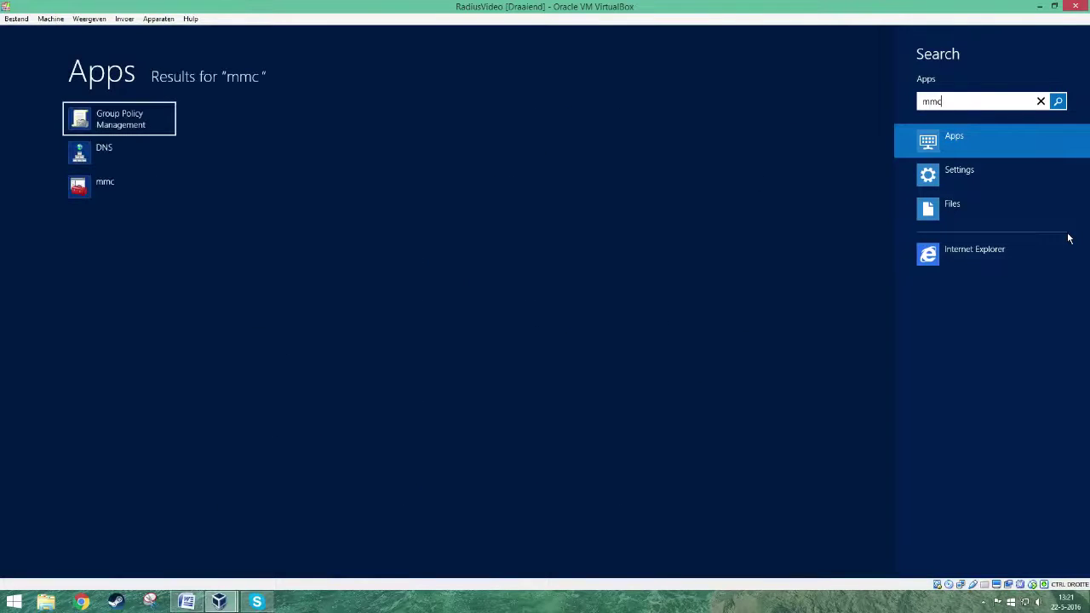
{"action": "left_click", "coordinate": [118, 186]}
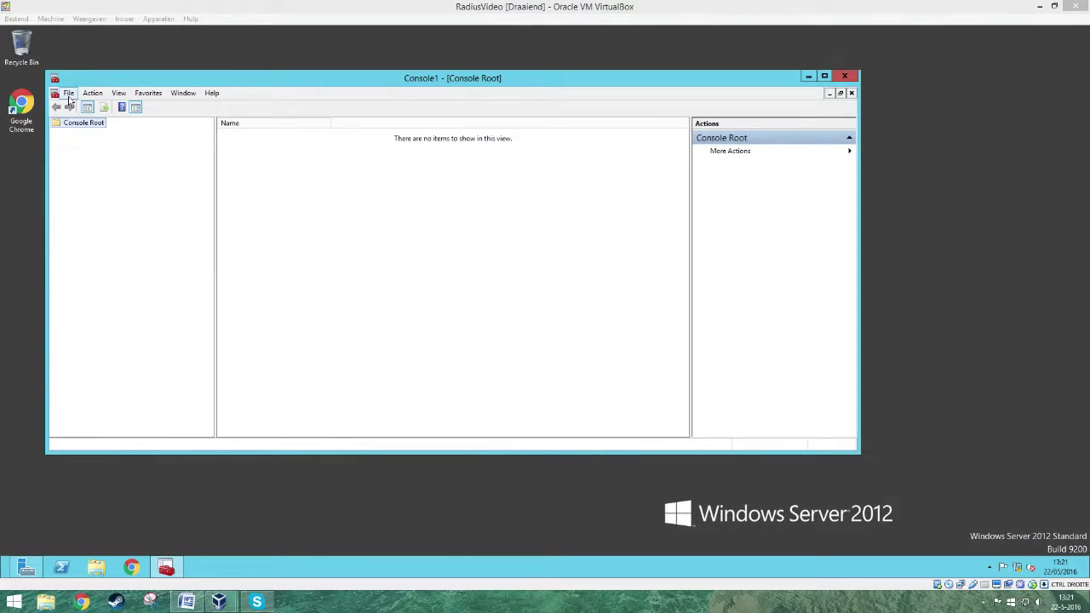
{"action": "left_click", "coordinate": [70, 95]}
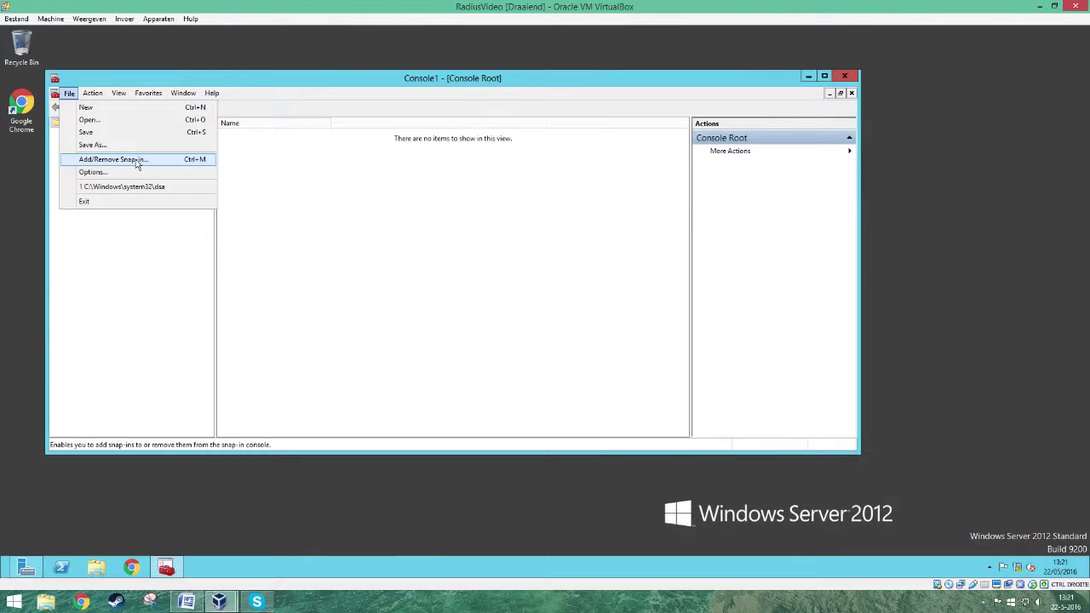
- Add the Certificates snap-in for the local computer account to the console
{"action": "left_click", "coordinate": [135, 159]}
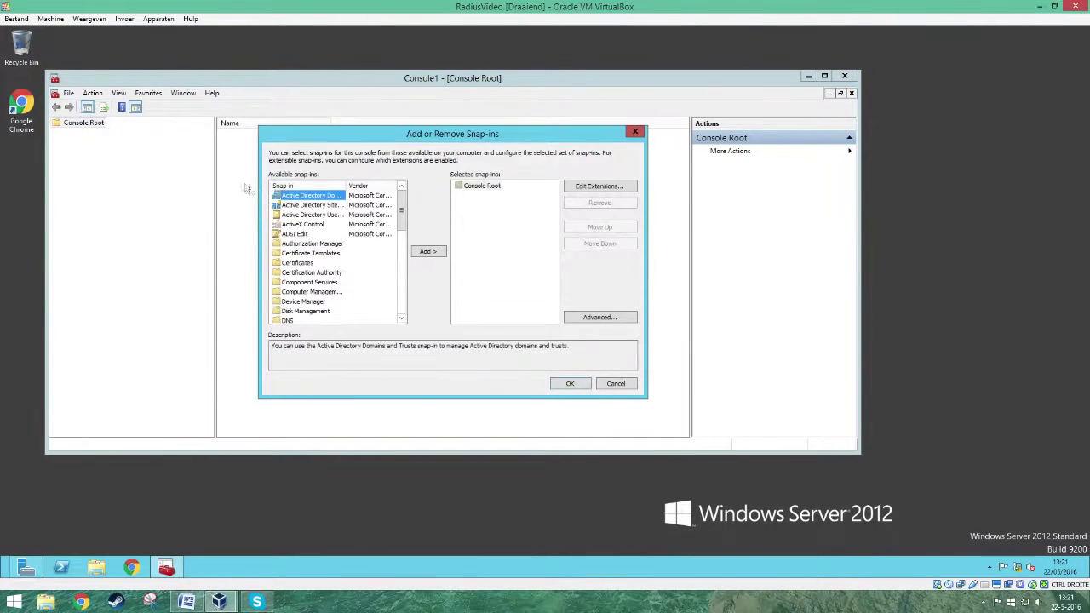
{"action": "left_click", "coordinate": [300, 263]}
{"action": "left_click", "coordinate": [428, 252]}
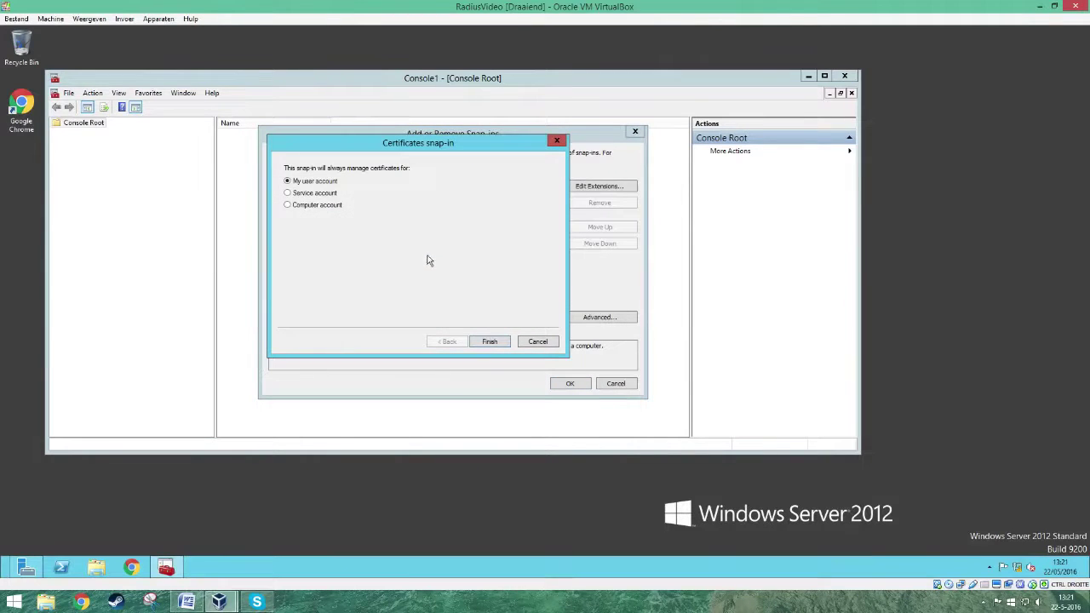
{"action": "left_click", "coordinate": [328, 206]}
{"action": "left_click", "coordinate": [492, 342]}
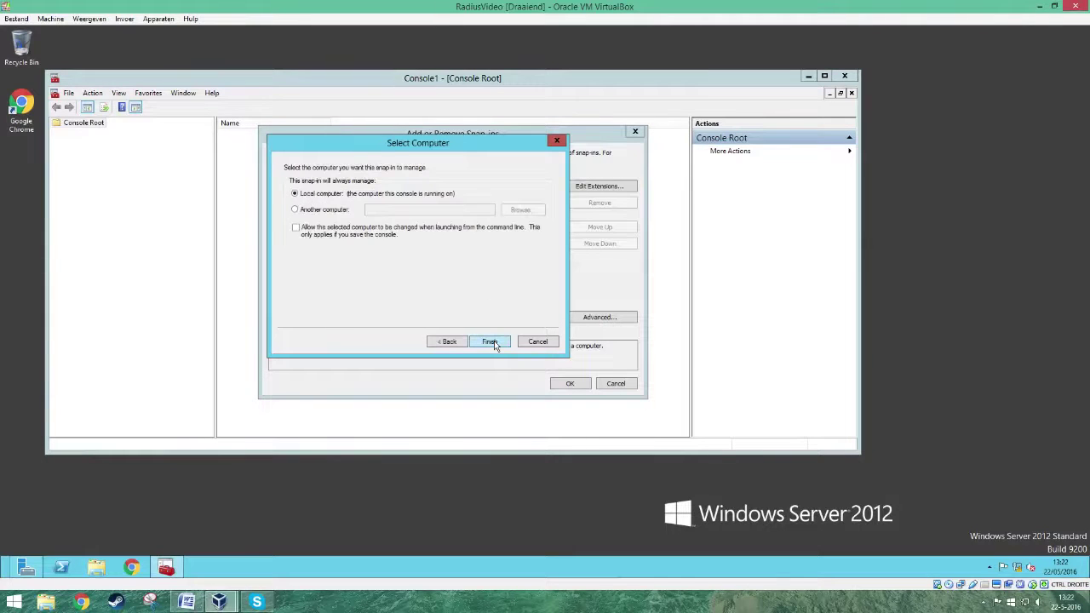
{"action": "left_click", "coordinate": [491, 342]}
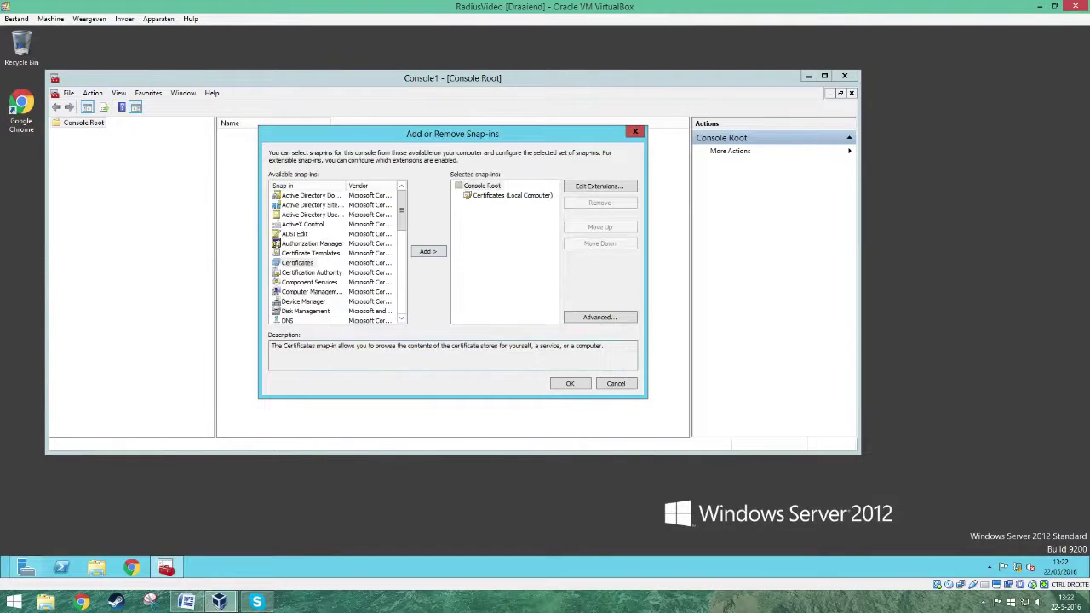
{"action": "left_click", "coordinate": [569, 384]}
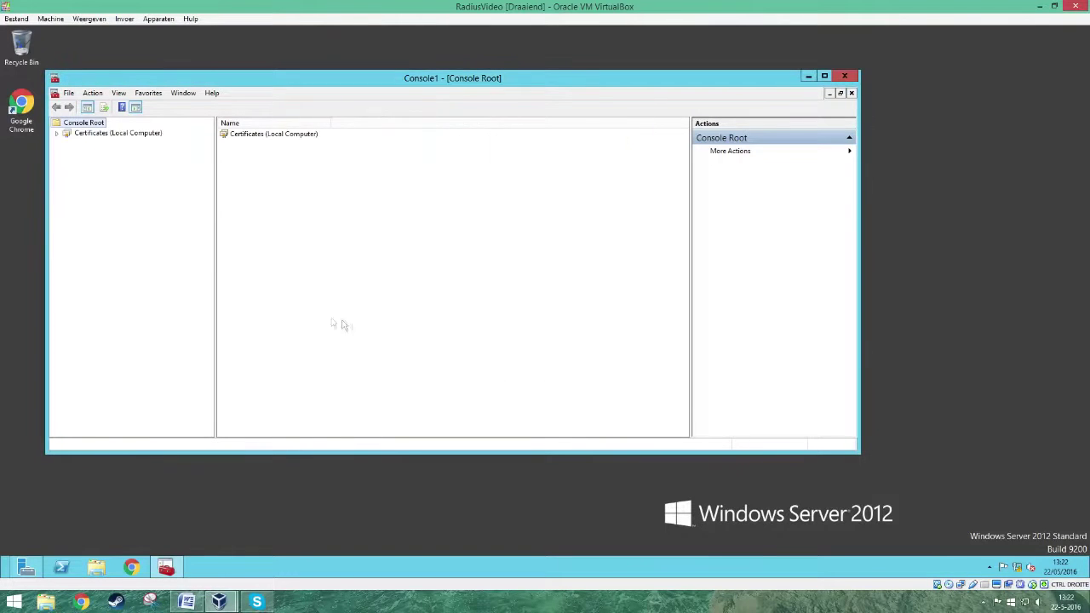
- Expand Certificates (Local Computer) > Personal and bring up All Tasks for its Certificates folder
{"action": "left_click", "coordinate": [56, 134]}
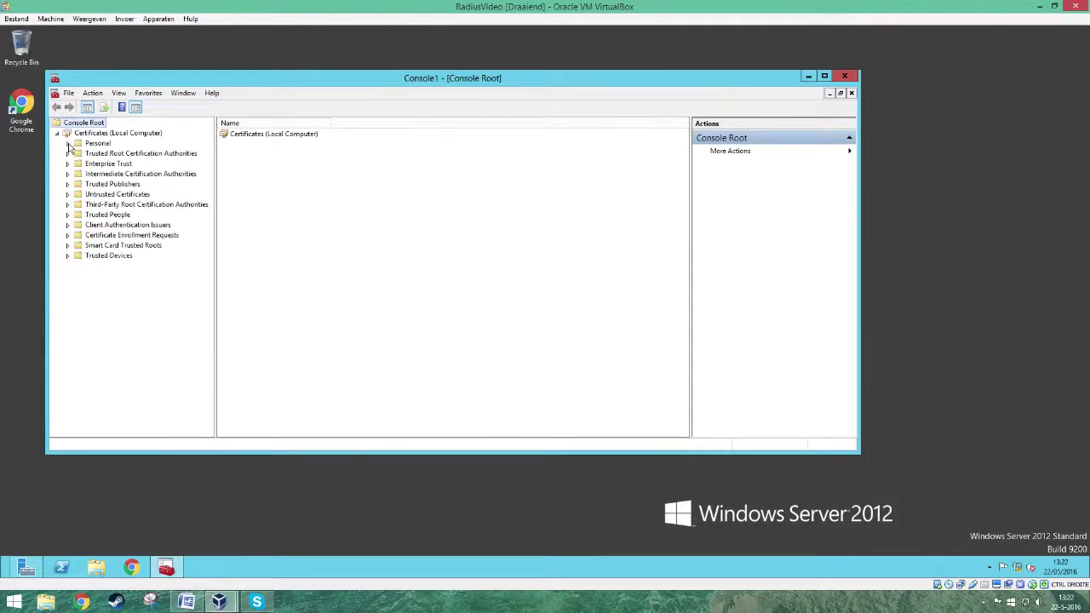
{"action": "left_click", "coordinate": [68, 144]}
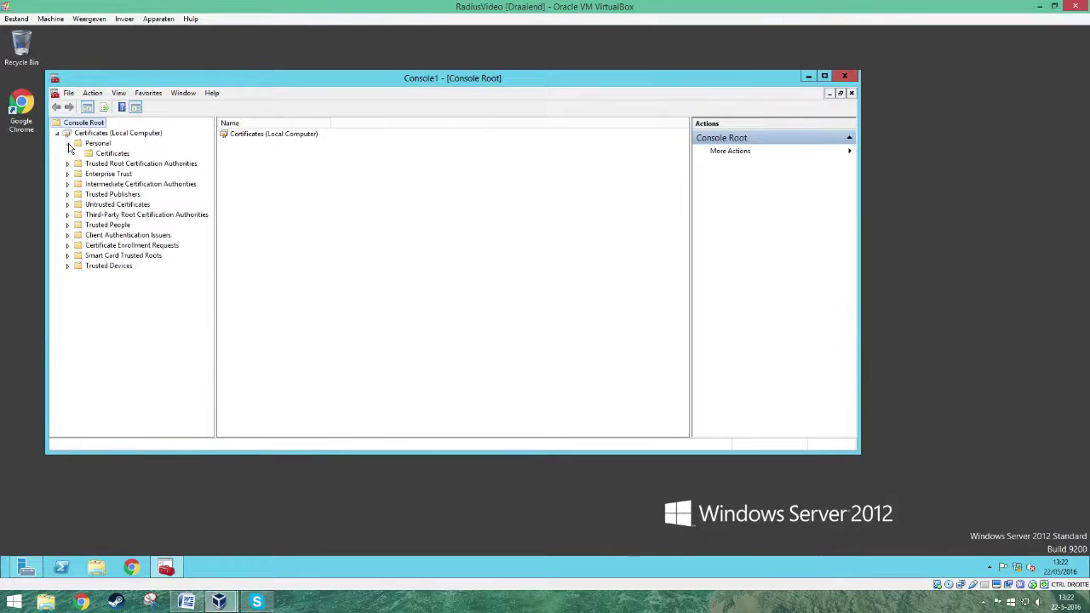
{"action": "right_click", "coordinate": [113, 153]}
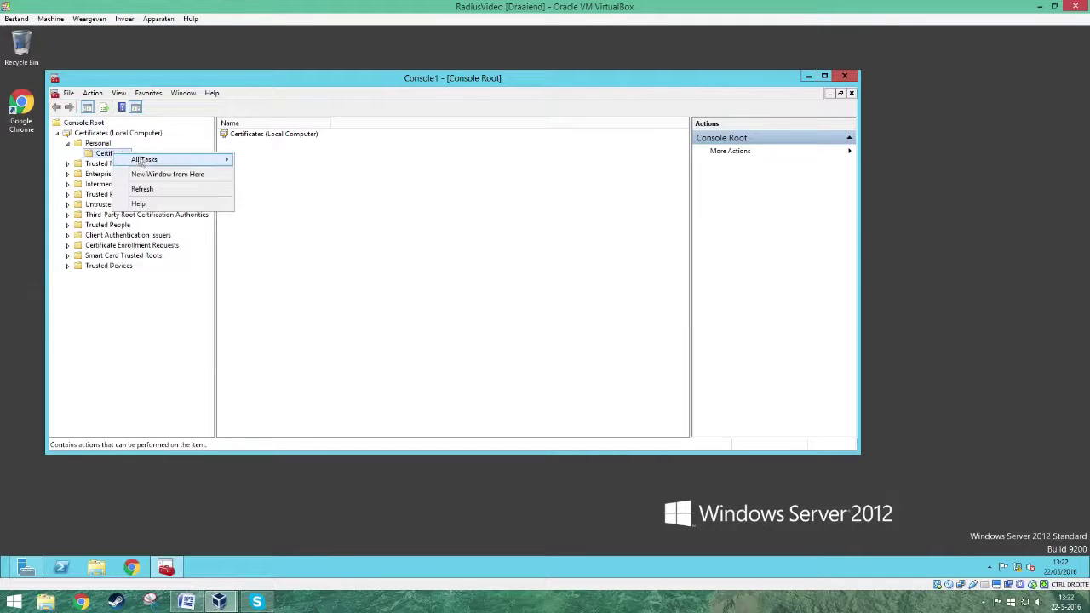
{"action": "mouse_move", "coordinate": [150, 161]}
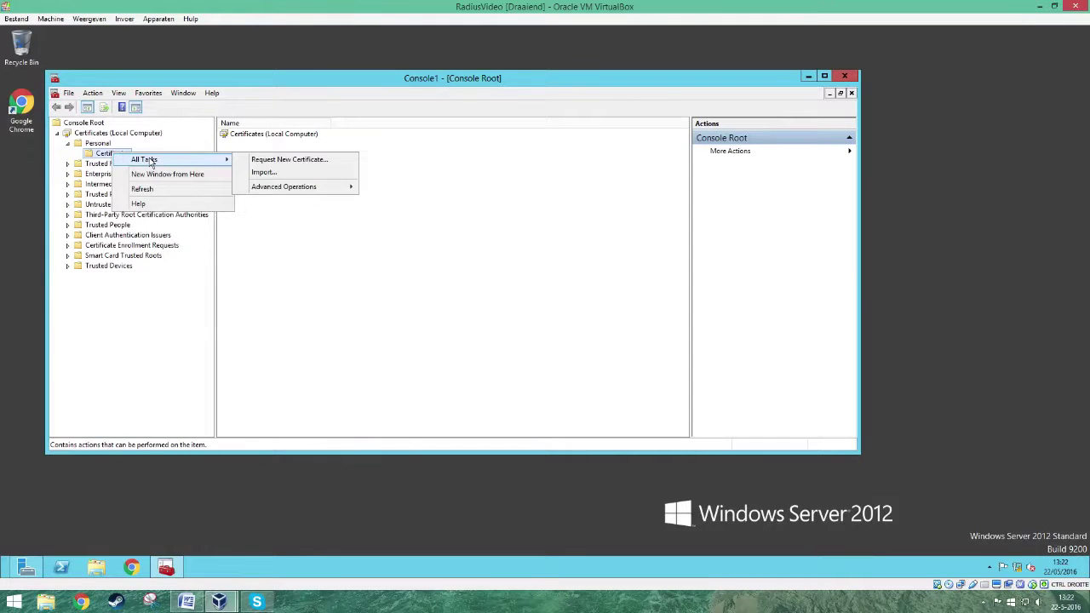
- Enroll a Domain Controller certificate via Active Directory Enrollment Policy, then close the console
{"action": "left_click", "coordinate": [260, 160]}
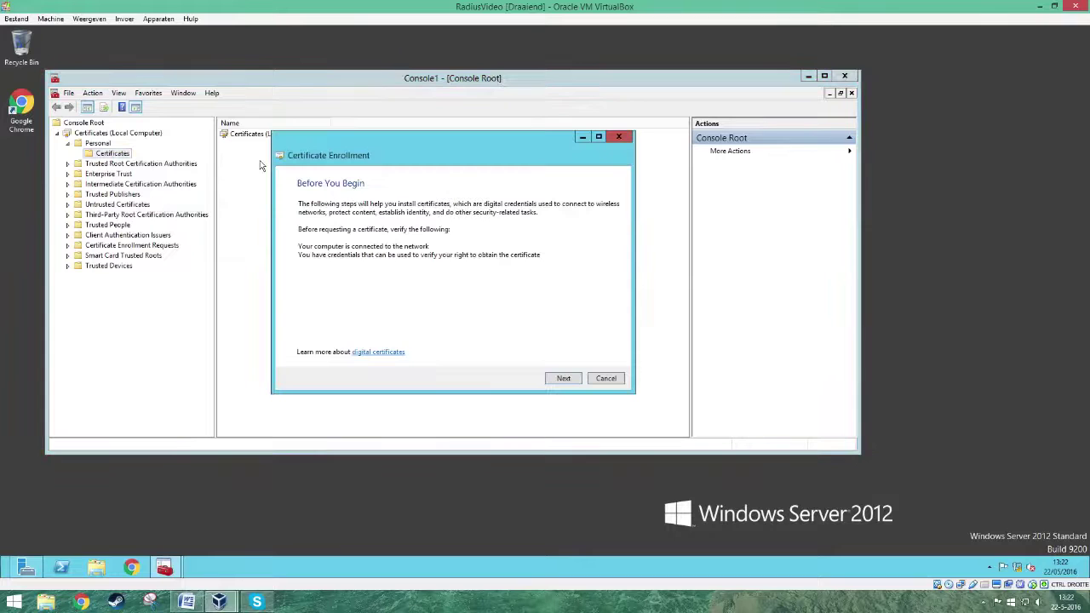
{"action": "left_click", "coordinate": [564, 379]}
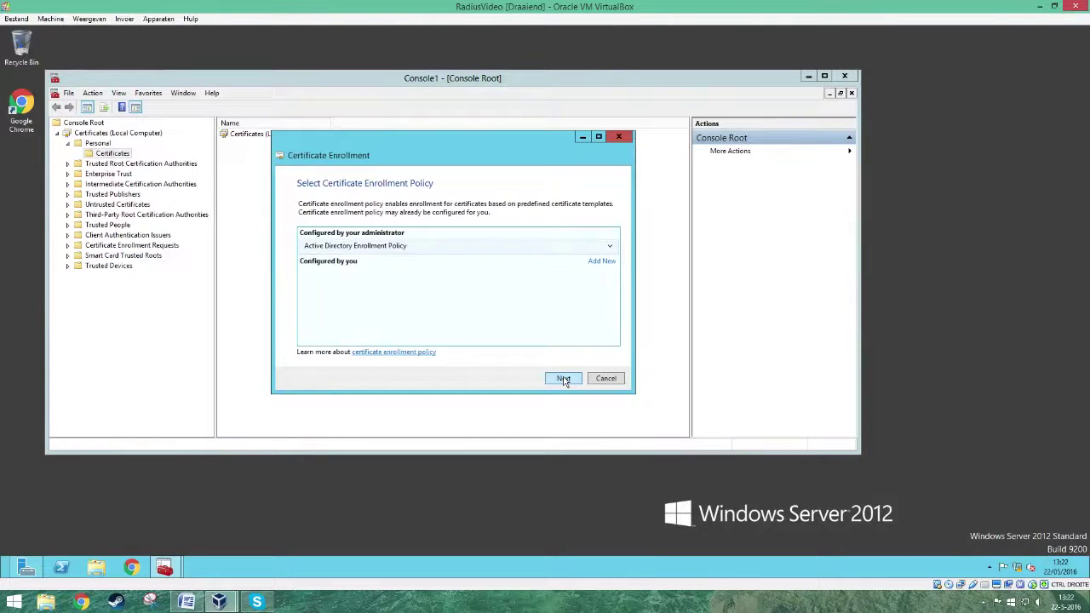
{"action": "left_click", "coordinate": [563, 379]}
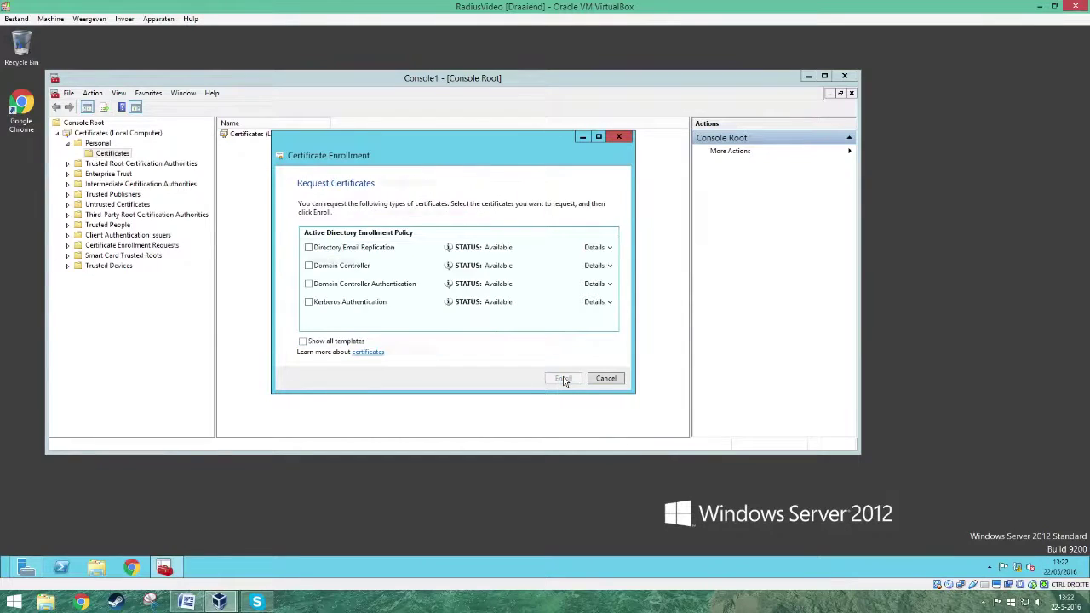
{"action": "left_click", "coordinate": [309, 266]}
{"action": "left_click", "coordinate": [563, 379]}
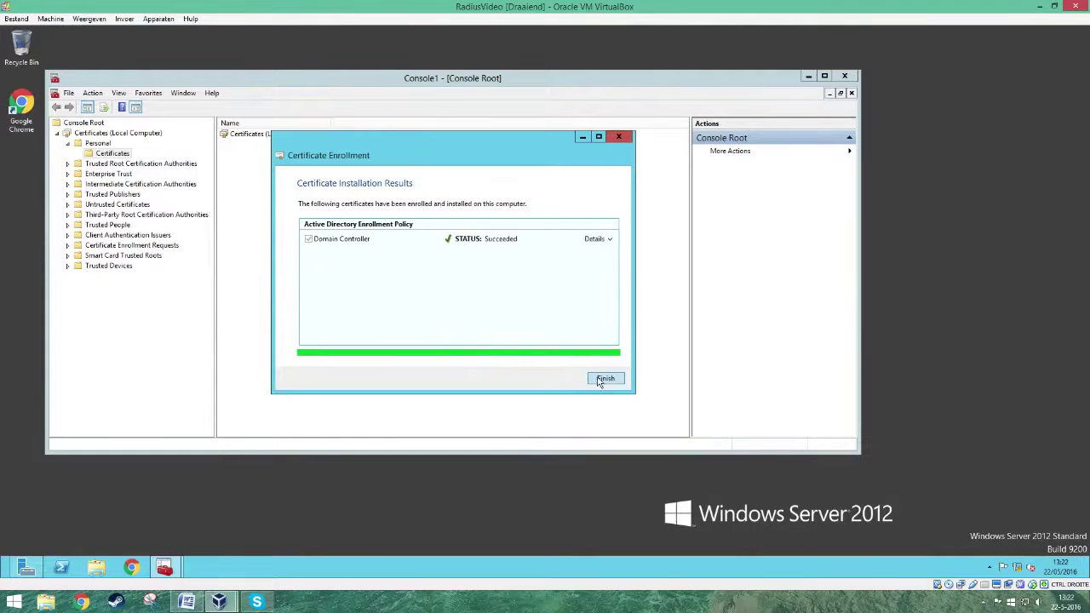
{"action": "left_click", "coordinate": [604, 379]}
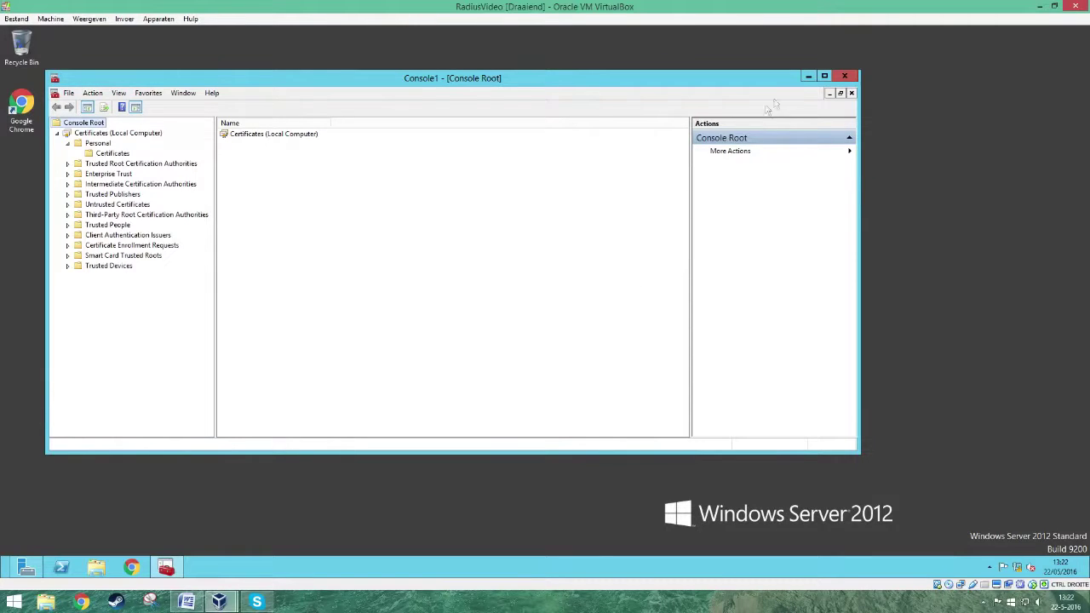
{"action": "left_click", "coordinate": [846, 76]}
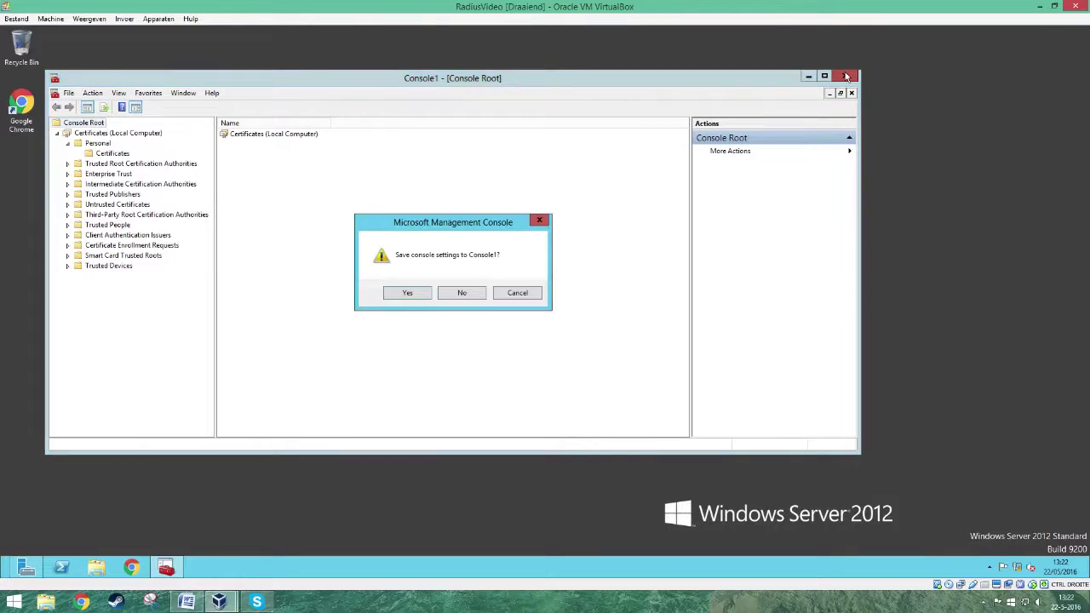
- Save the console as Console1 in Administrative Tools and return to Server Manager
{"action": "left_click", "coordinate": [401, 295]}
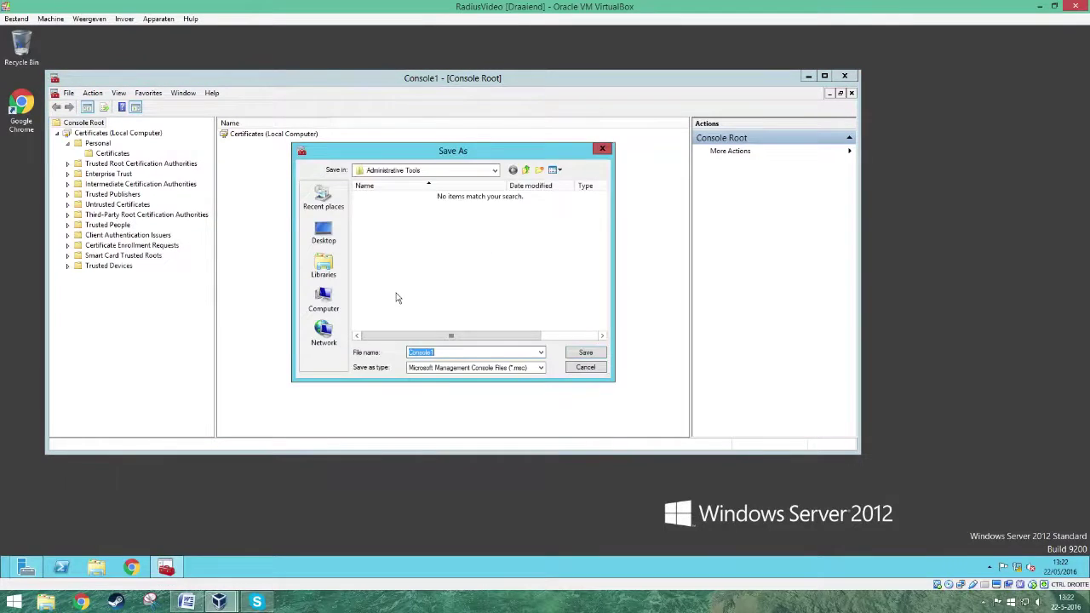
{"action": "left_click", "coordinate": [585, 354]}
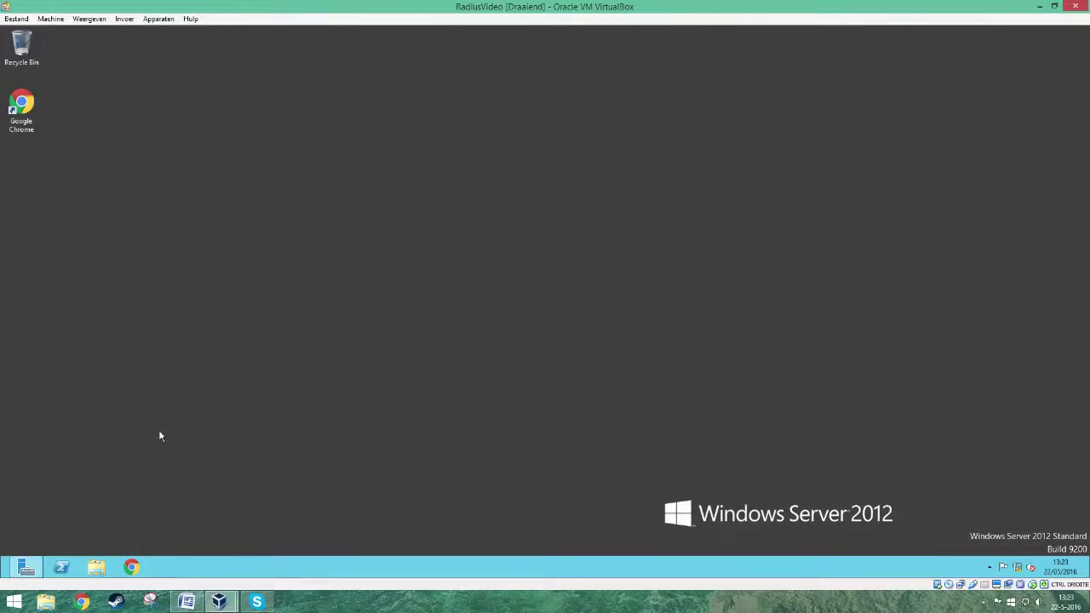
{"action": "left_click", "coordinate": [26, 565]}
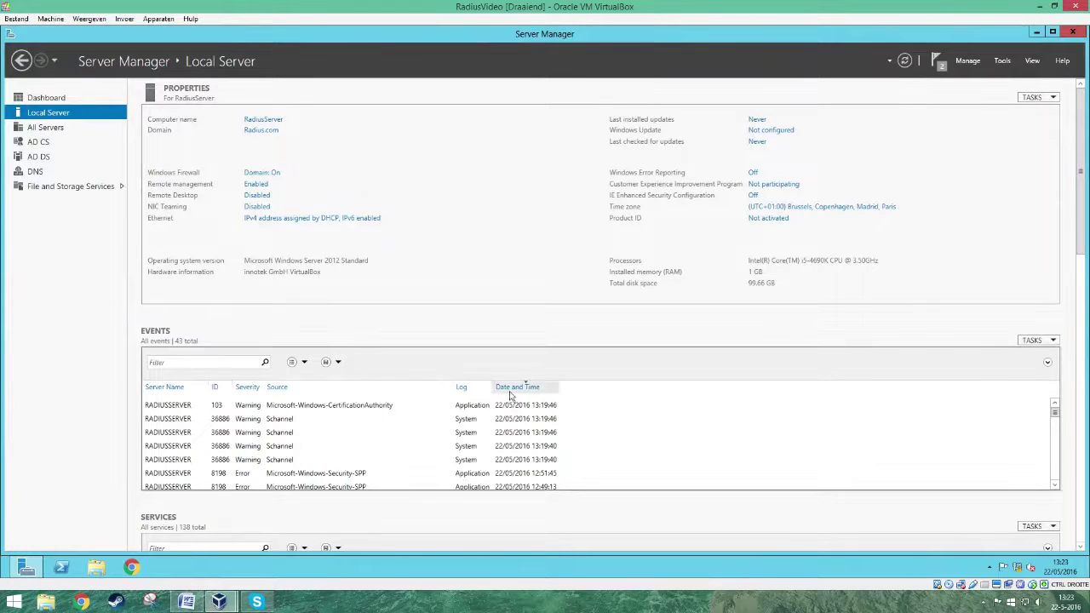
- Start a role-based install on this server and select Network Policy and Access Services with its tools
{"action": "left_click", "coordinate": [970, 61]}
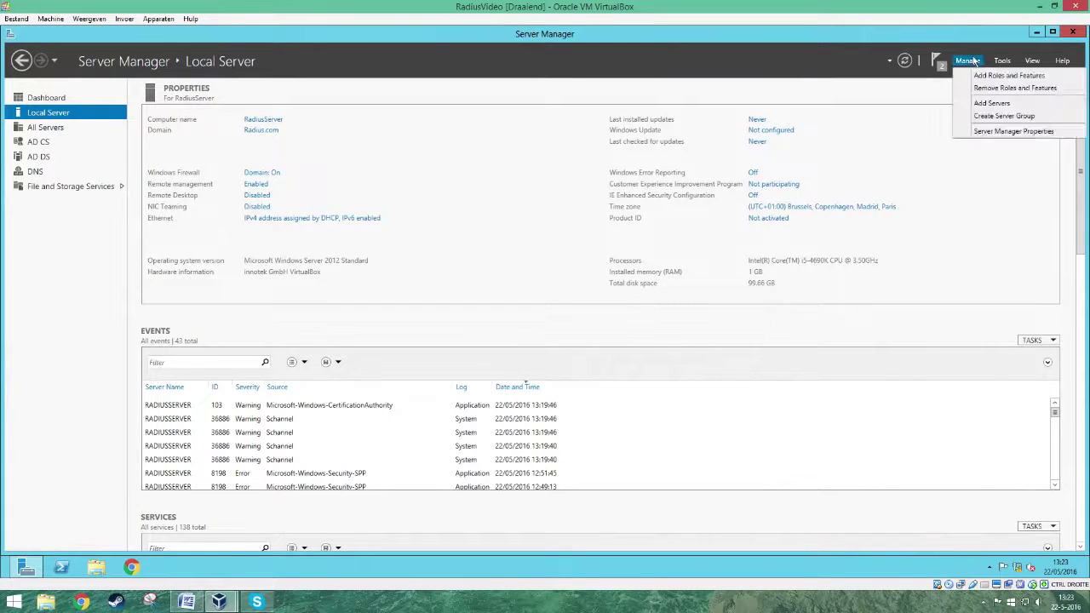
{"action": "left_click", "coordinate": [1002, 76]}
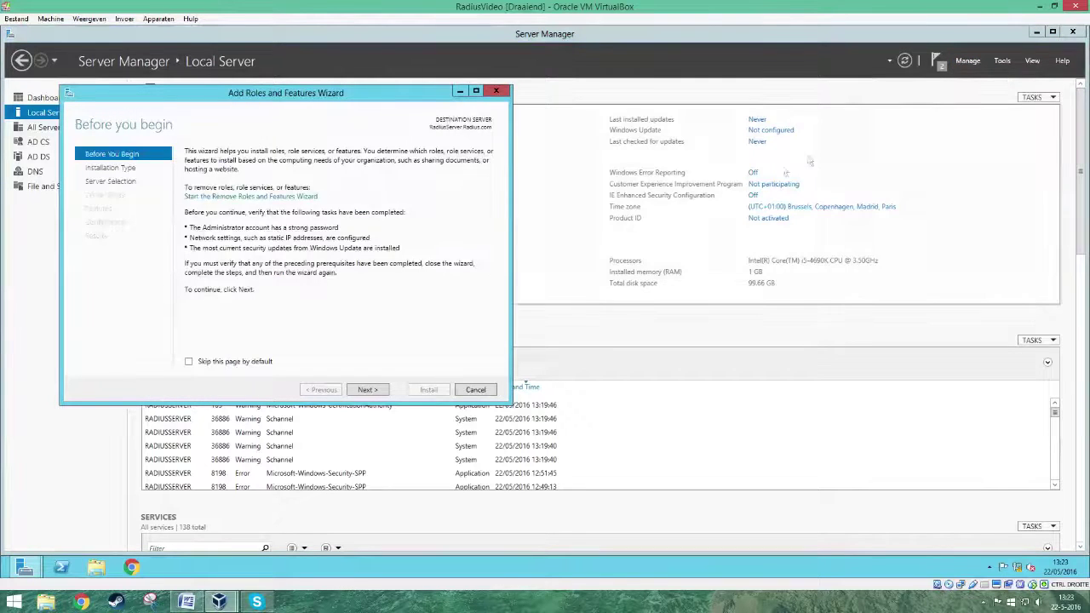
{"action": "left_click", "coordinate": [380, 390]}
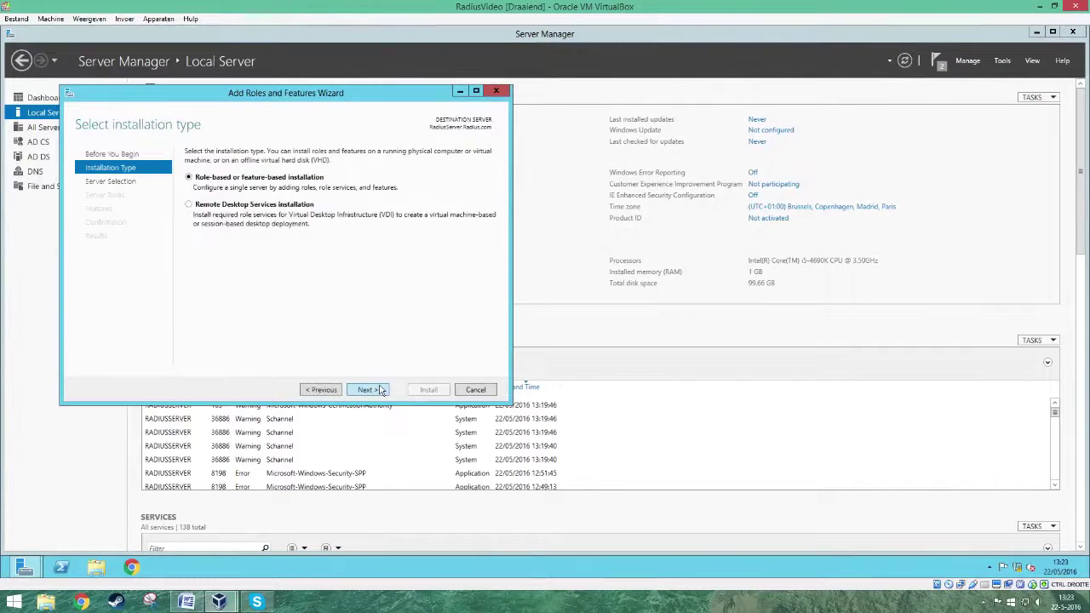
{"action": "left_click", "coordinate": [380, 390]}
{"action": "left_click", "coordinate": [380, 390]}
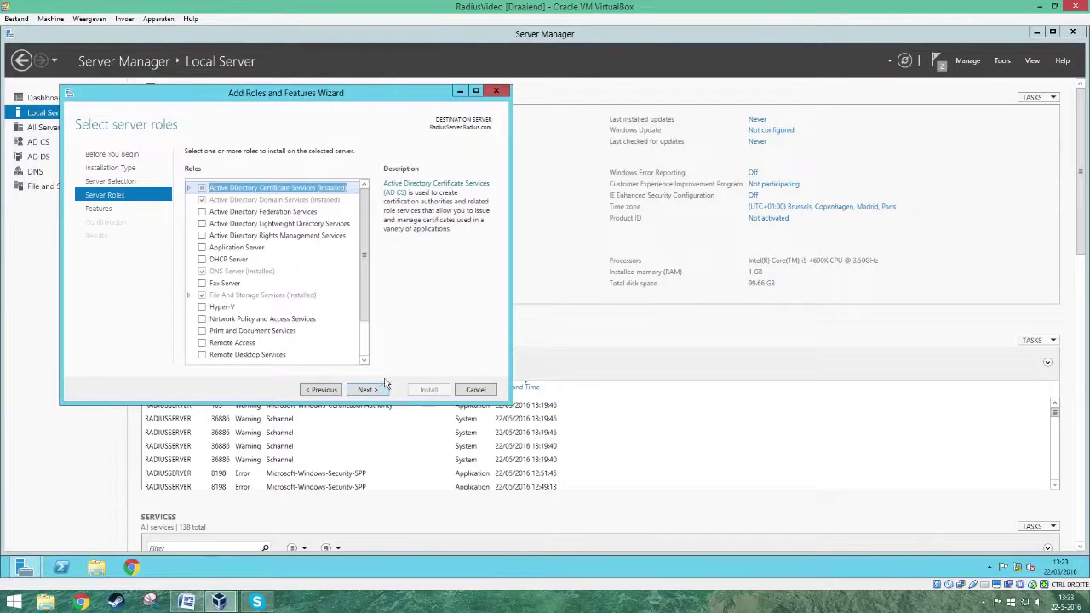
{"action": "left_click", "coordinate": [202, 321]}
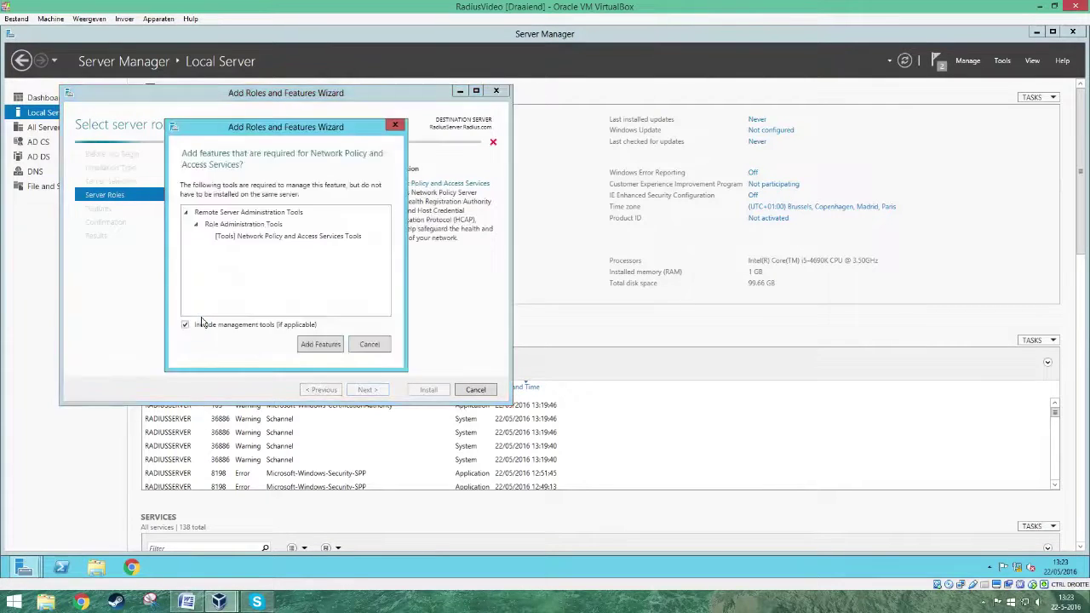
{"action": "left_click", "coordinate": [323, 344]}
- Add the DHCP Server role with its management tools despite the static IP warning
{"action": "scroll", "coordinate": [319, 345], "scroll_direction": "down", "scroll_amount": 3}
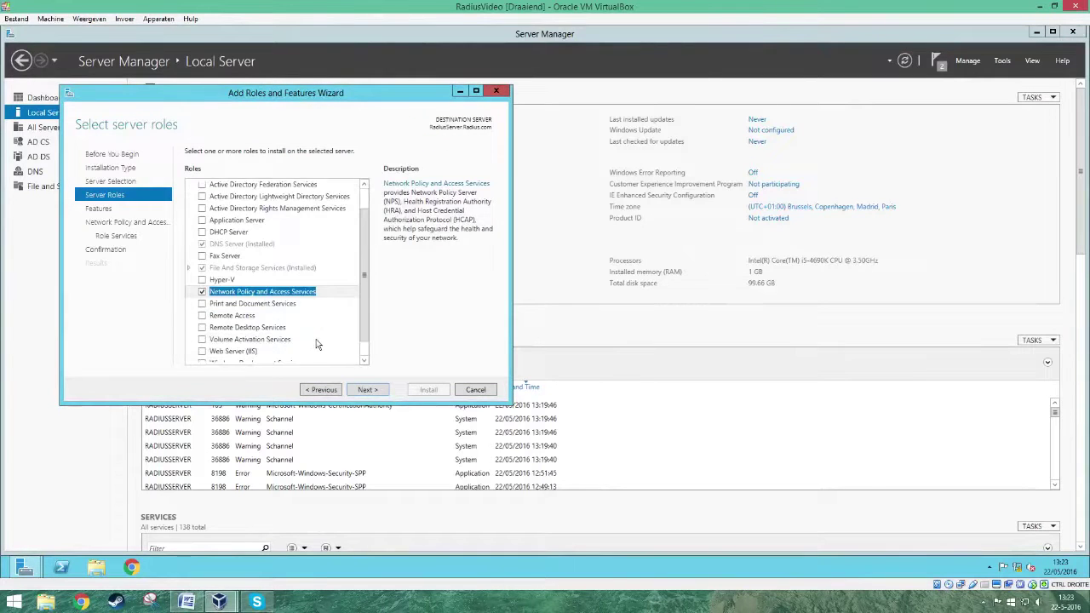
{"action": "scroll", "coordinate": [315, 344], "scroll_direction": "up", "scroll_amount": 3}
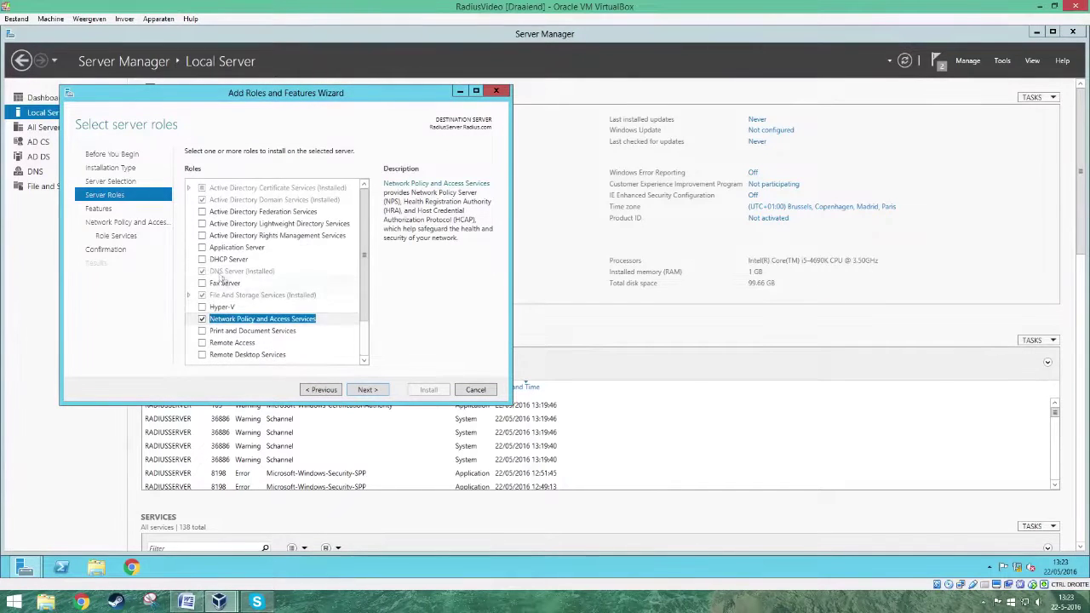
{"action": "left_click", "coordinate": [203, 260]}
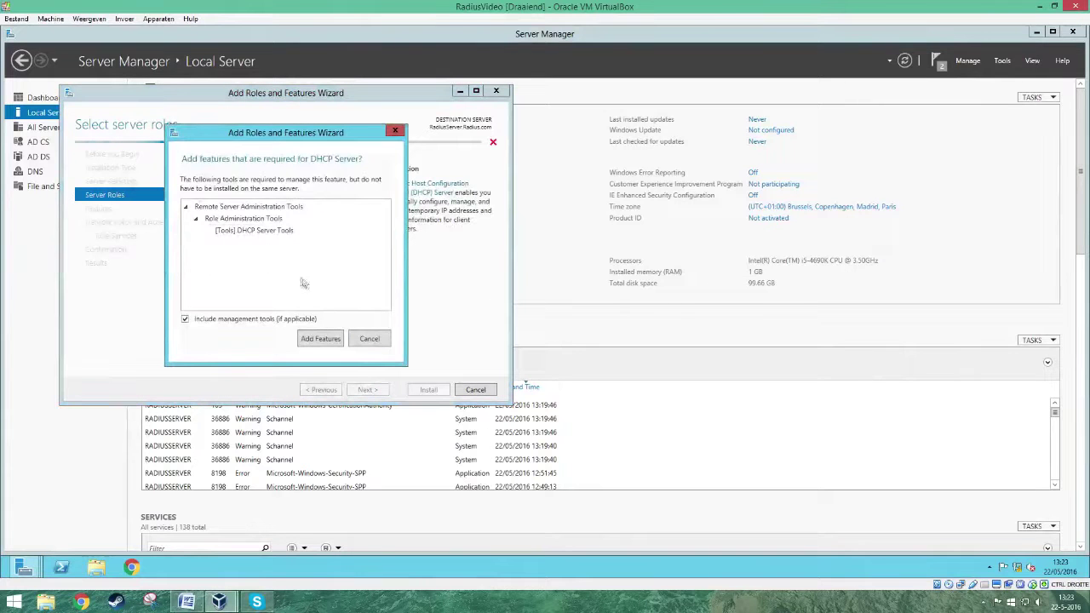
{"action": "left_click", "coordinate": [321, 341]}
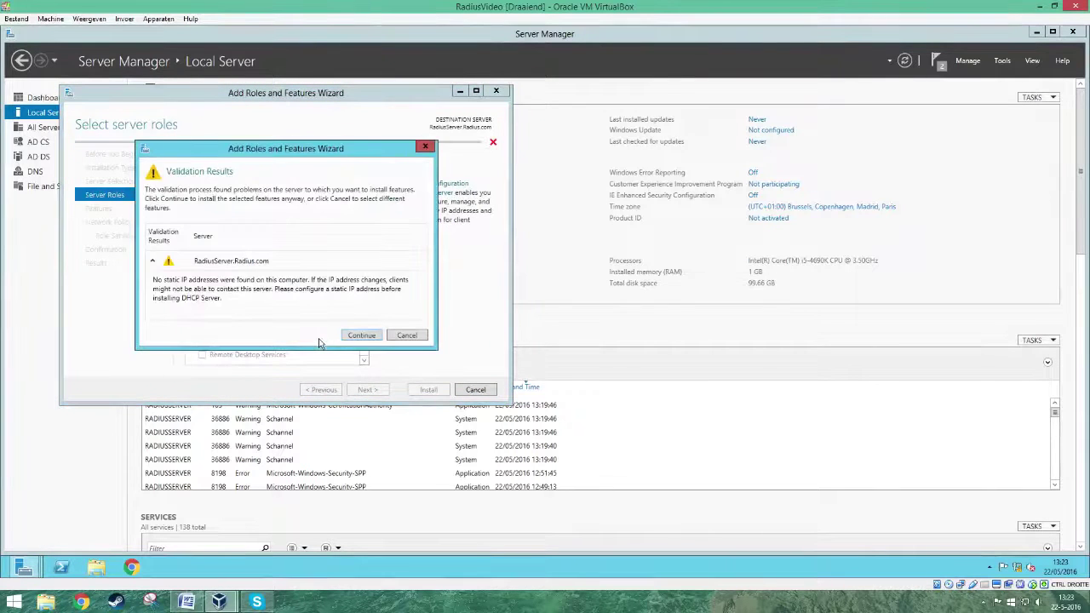
{"action": "left_click", "coordinate": [361, 337]}
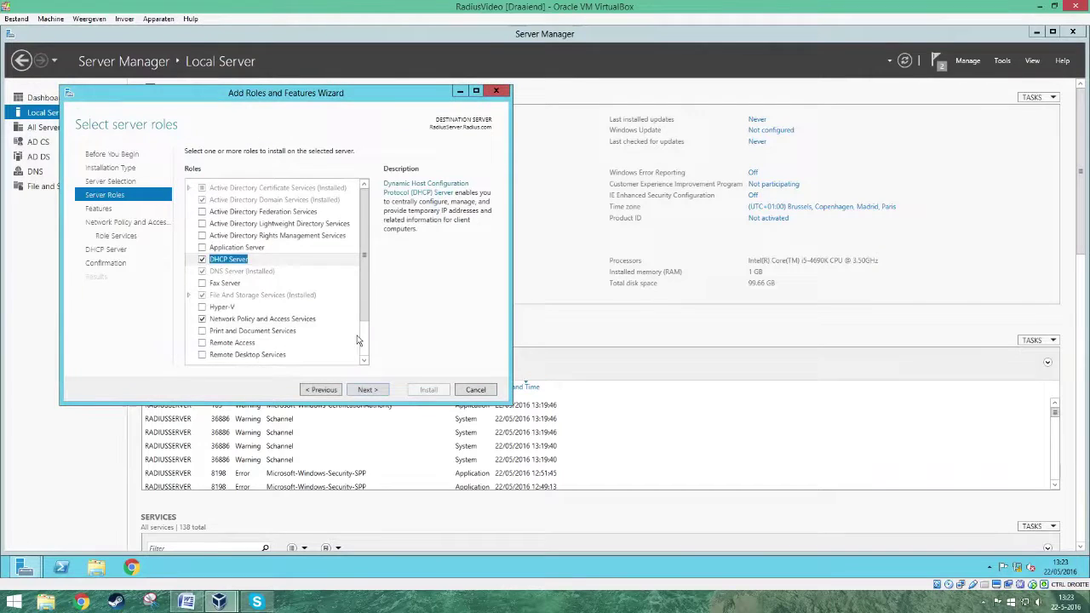
- Skip extra features, keep only Network Policy Server as role service, and reach confirmation
{"action": "left_click", "coordinate": [368, 389]}
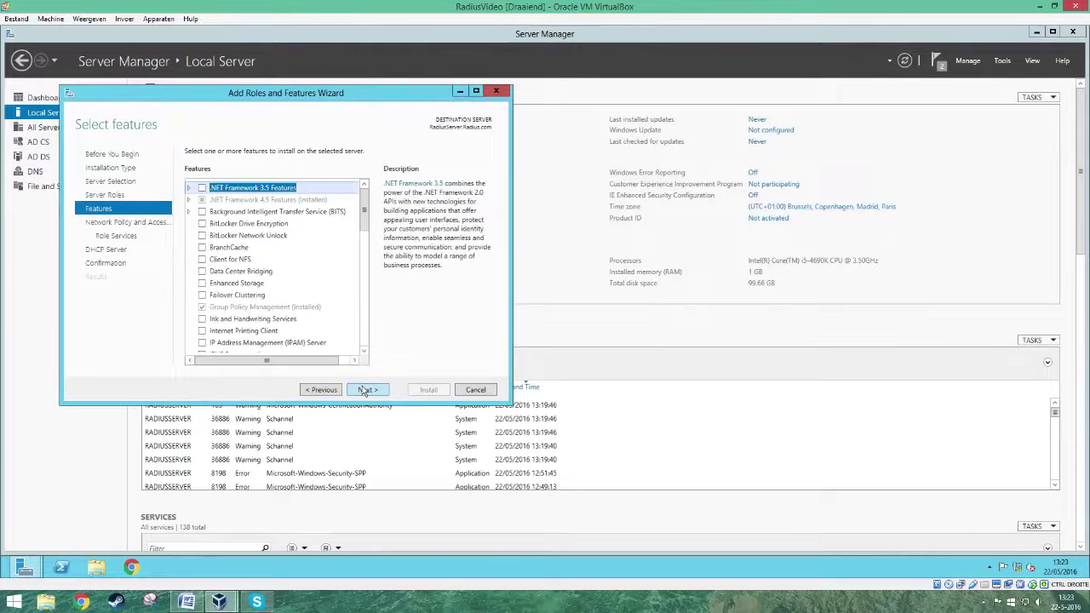
{"action": "left_click", "coordinate": [366, 391]}
{"action": "left_click", "coordinate": [365, 391]}
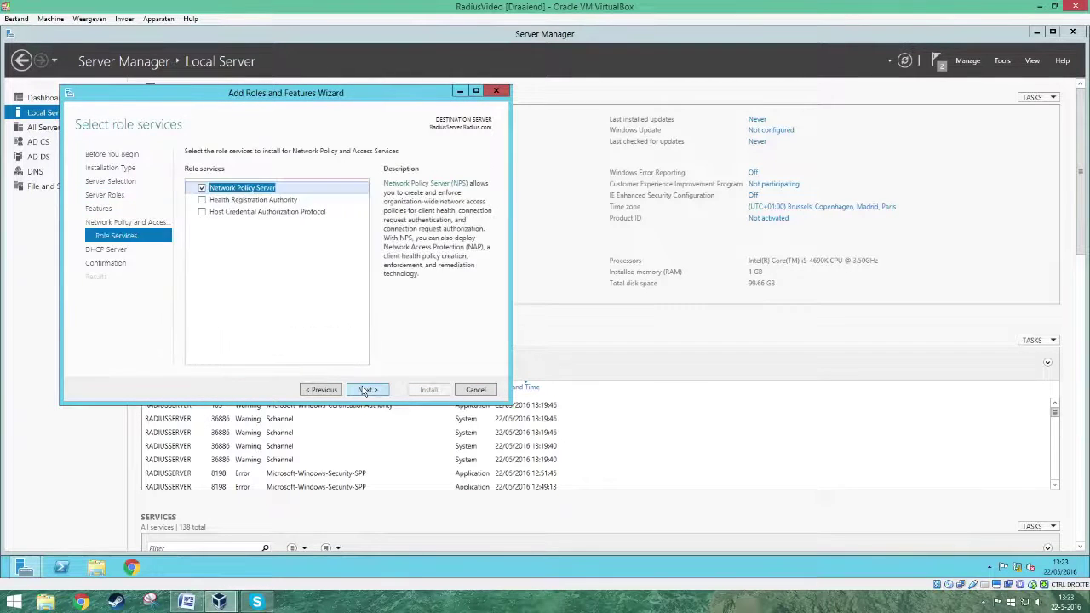
{"action": "left_click", "coordinate": [365, 391]}
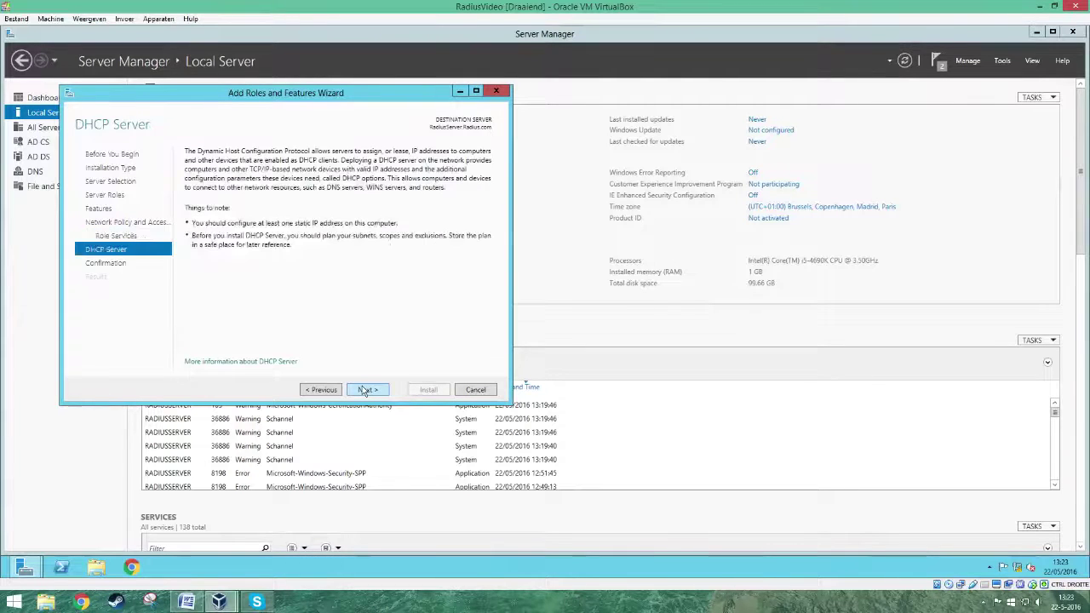
{"action": "left_click", "coordinate": [364, 390]}
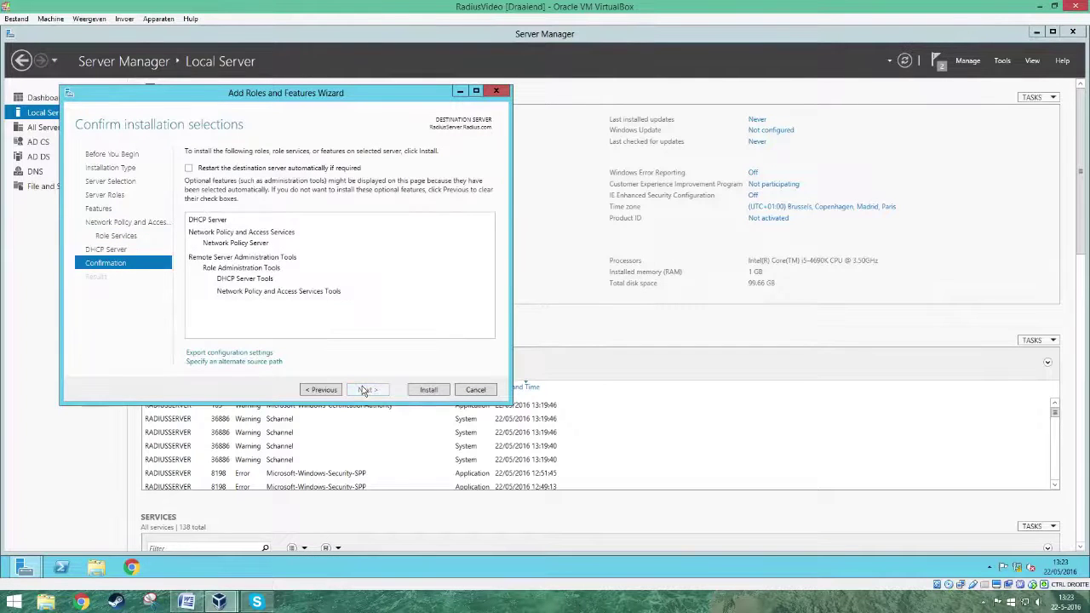
- Install DHCP Server and Network Policy Server, commit the DHCP AD authorization, and close both wizards
{"action": "left_click", "coordinate": [419, 391]}
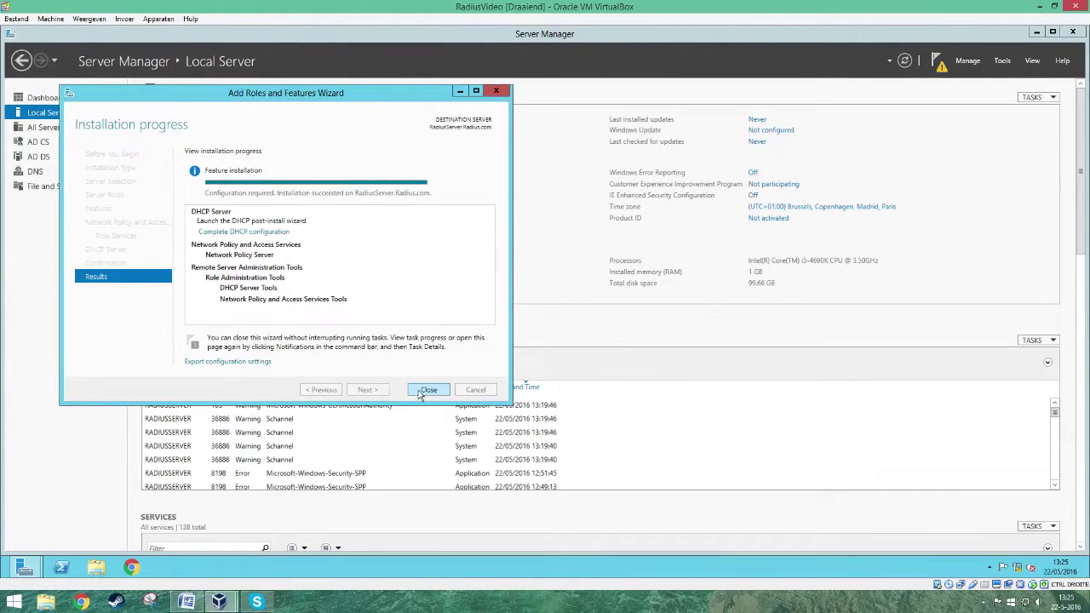
{"action": "left_click", "coordinate": [267, 232]}
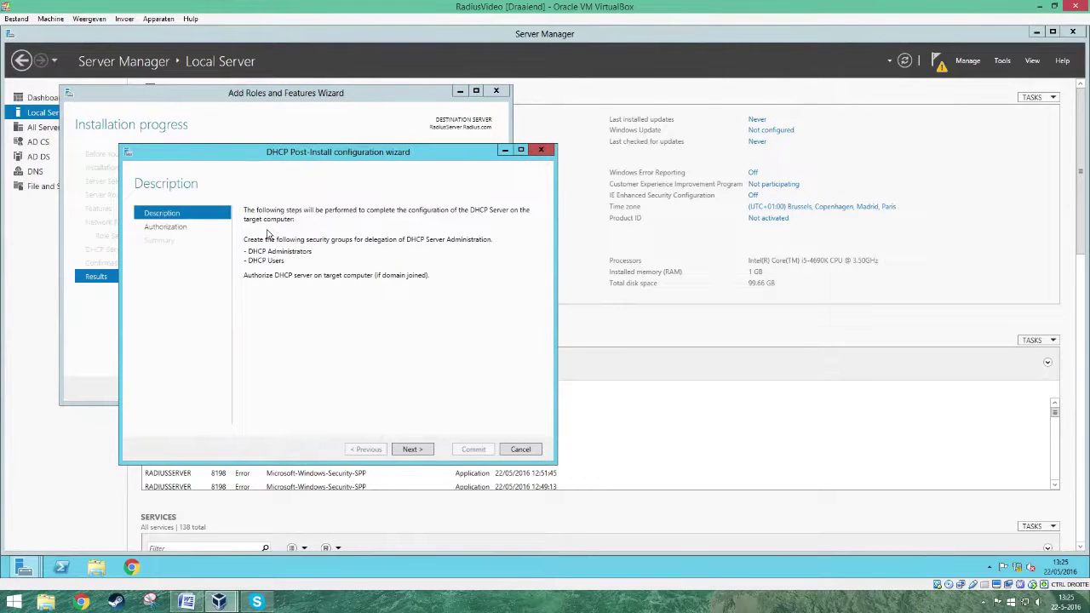
{"action": "left_click", "coordinate": [412, 450]}
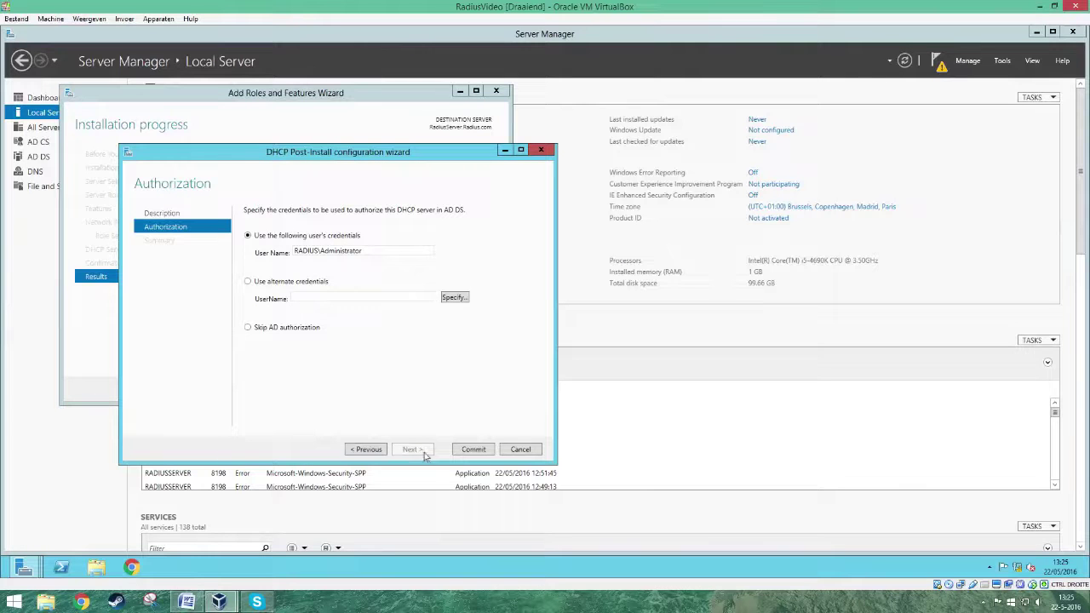
{"action": "left_click", "coordinate": [470, 454]}
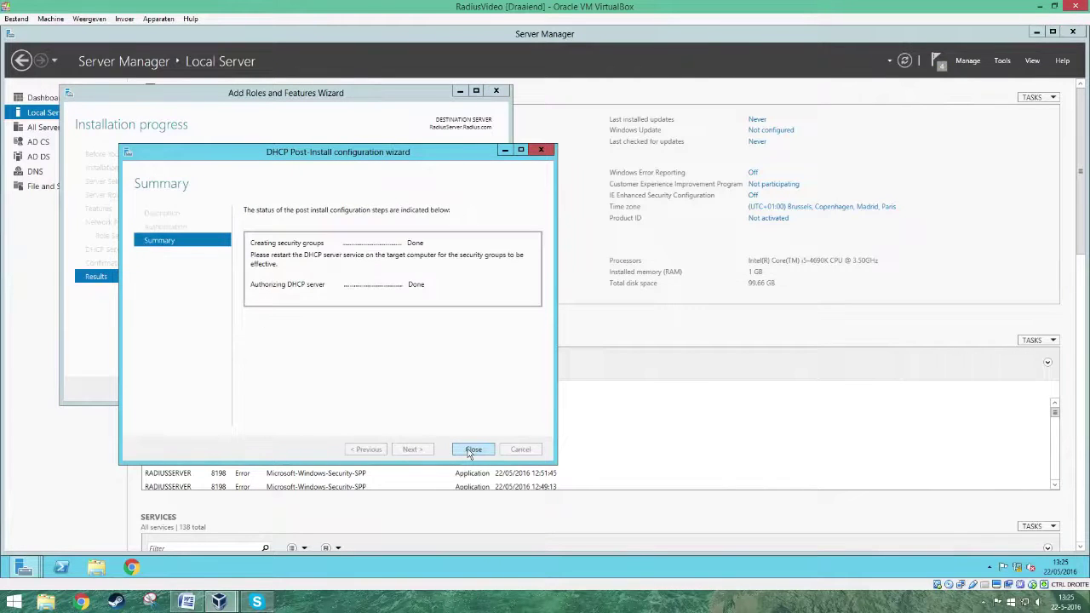
{"action": "left_click", "coordinate": [469, 454]}
{"action": "left_click", "coordinate": [431, 393]}
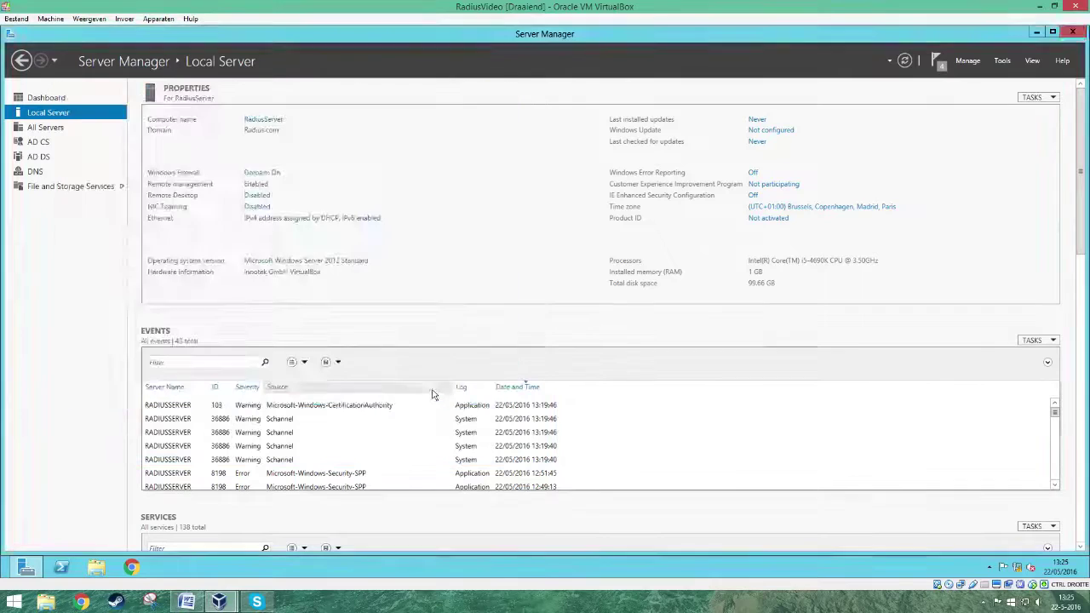
- Open the DHCP console full-screen, expand radiusserver.radius.com > IPv4, and choose New Scope
{"action": "left_click", "coordinate": [1002, 61]}
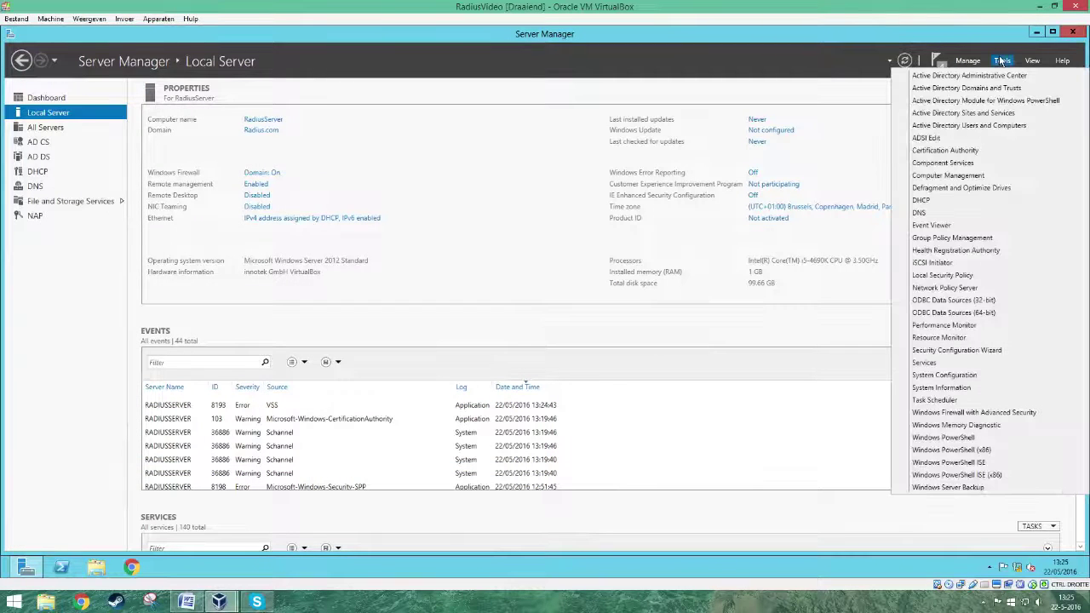
{"action": "left_click", "coordinate": [930, 203]}
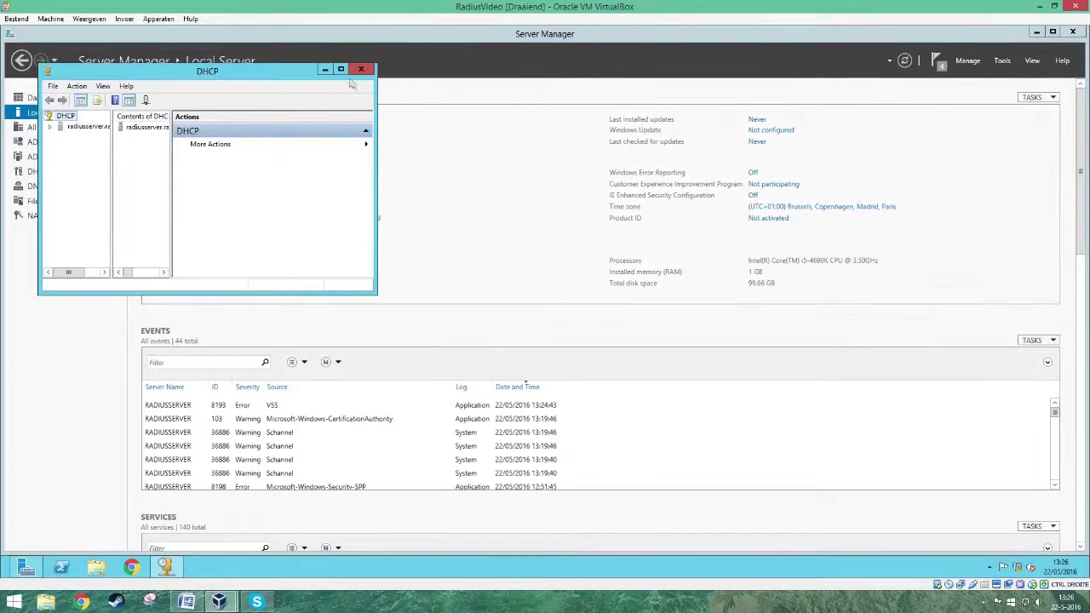
{"action": "left_click", "coordinate": [341, 69]}
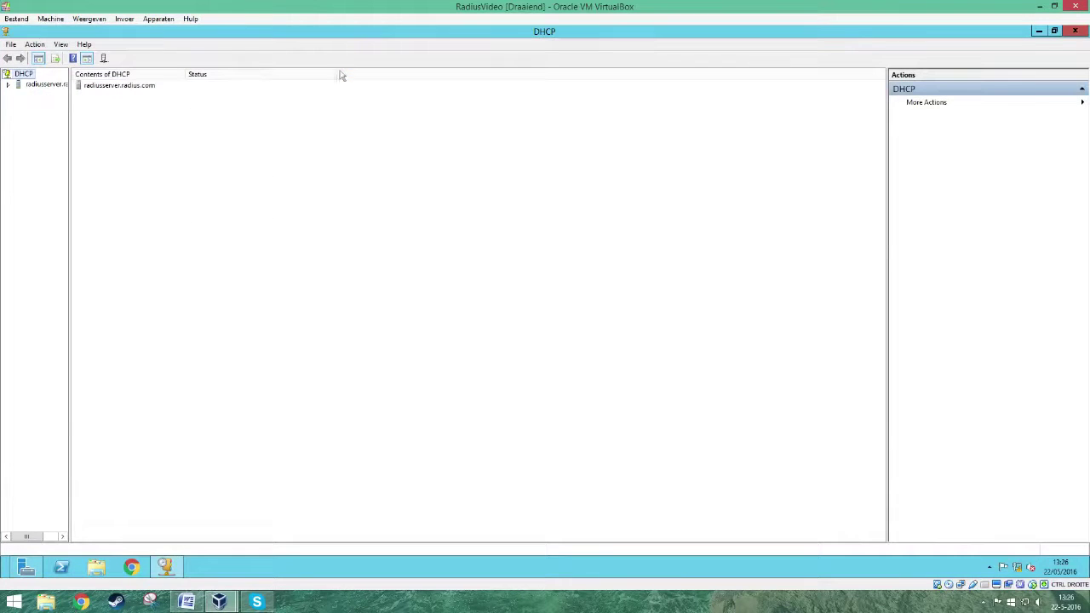
{"action": "left_click_drag", "start_coordinate": [70, 97], "coordinate": [168, 96]}
{"action": "left_click", "coordinate": [8, 86]}
{"action": "left_click", "coordinate": [19, 94]}
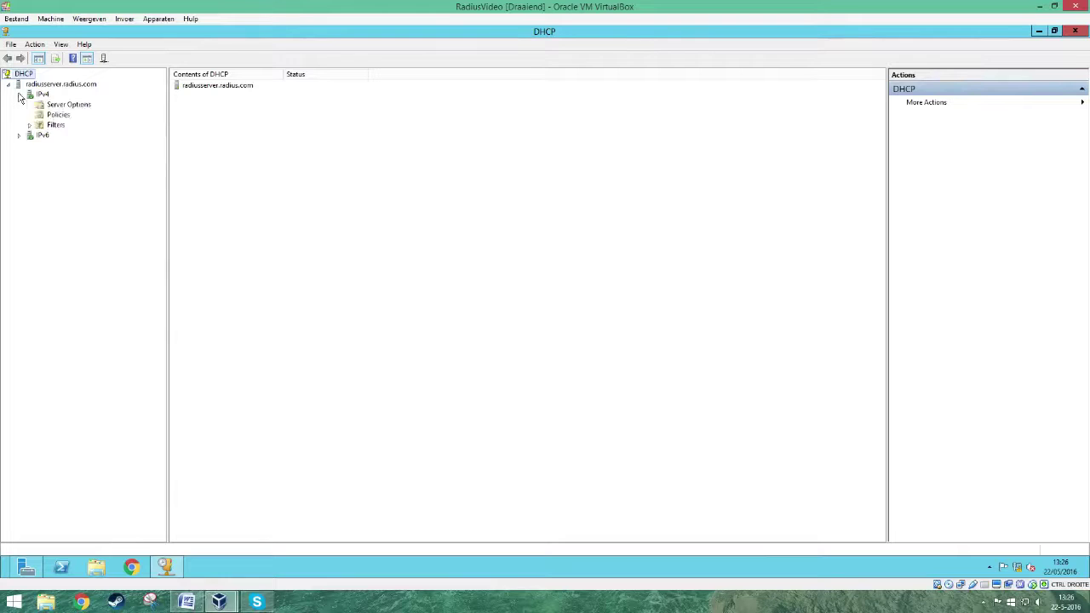
{"action": "right_click", "coordinate": [40, 96]}
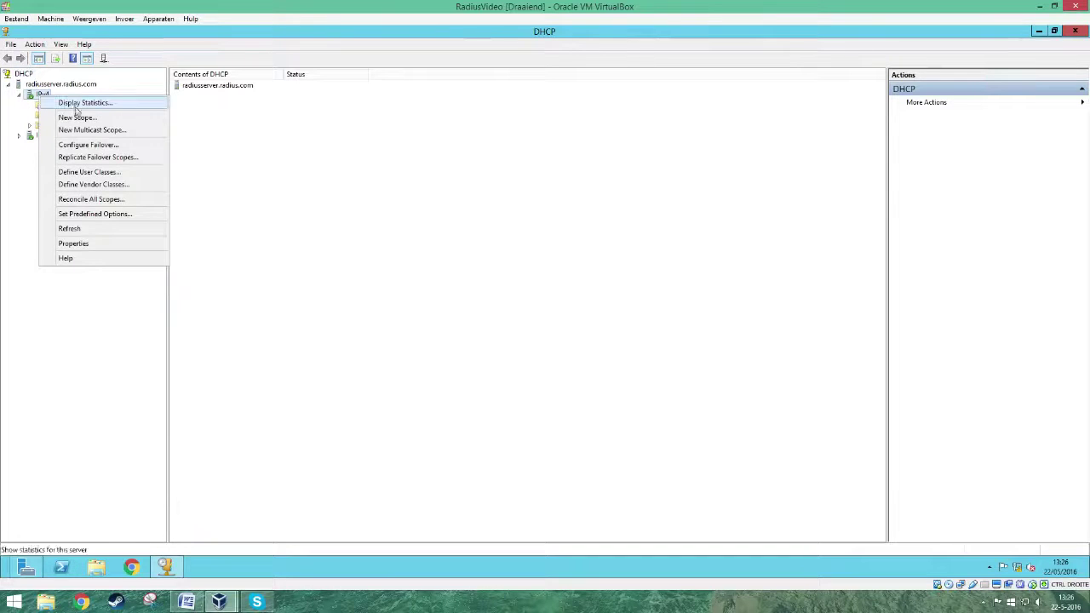
{"action": "left_click", "coordinate": [77, 117]}
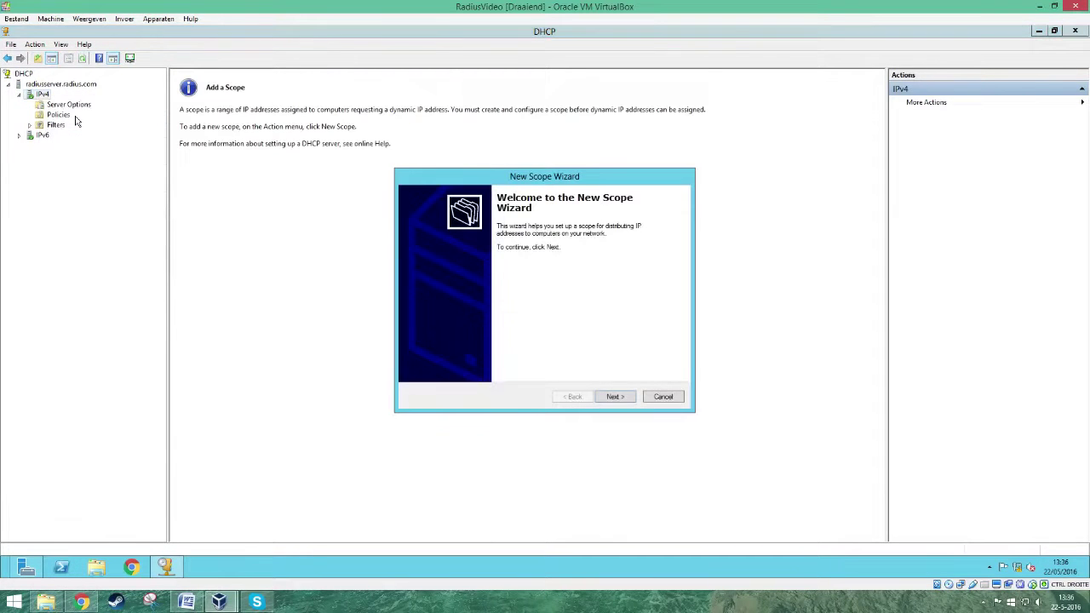
- Name the scope Scope1 and set its address range starting at 192.168.1.20
{"action": "left_click", "coordinate": [614, 397]}
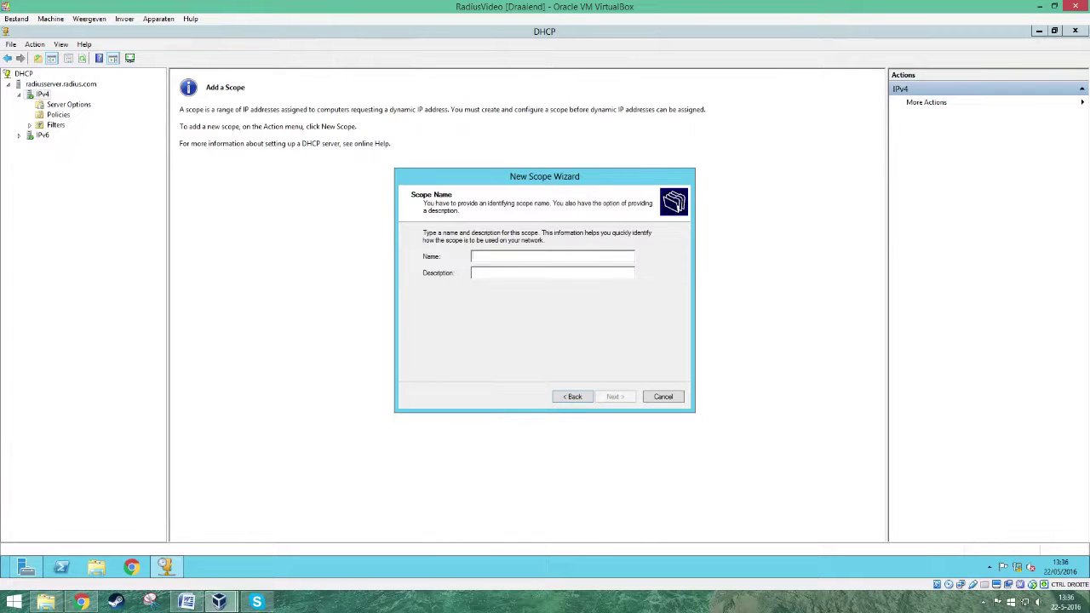
{"action": "type", "text": "Scope1"}
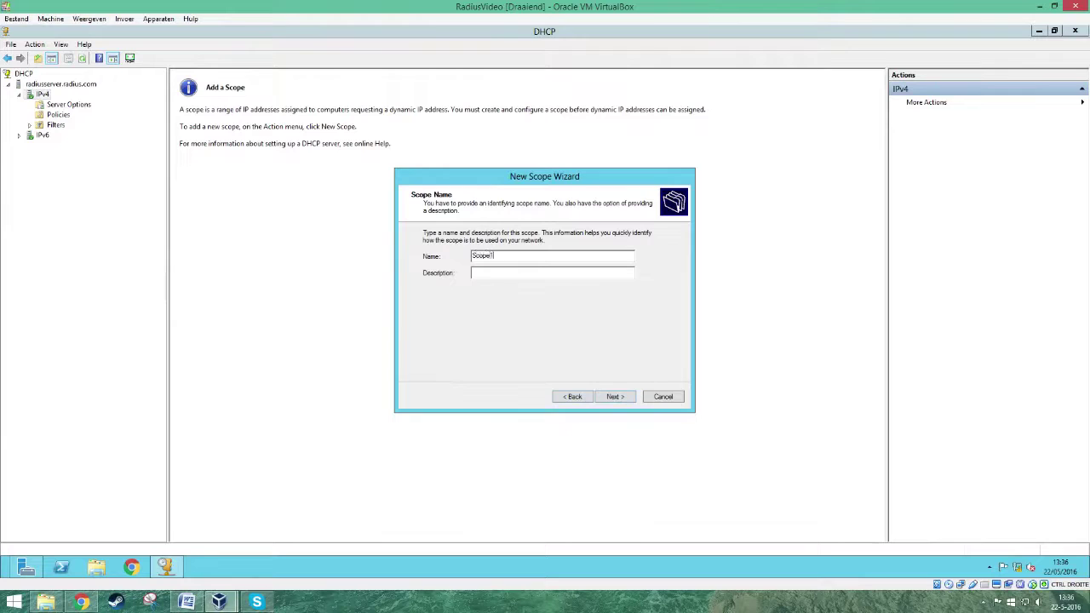
{"action": "left_click", "coordinate": [611, 397]}
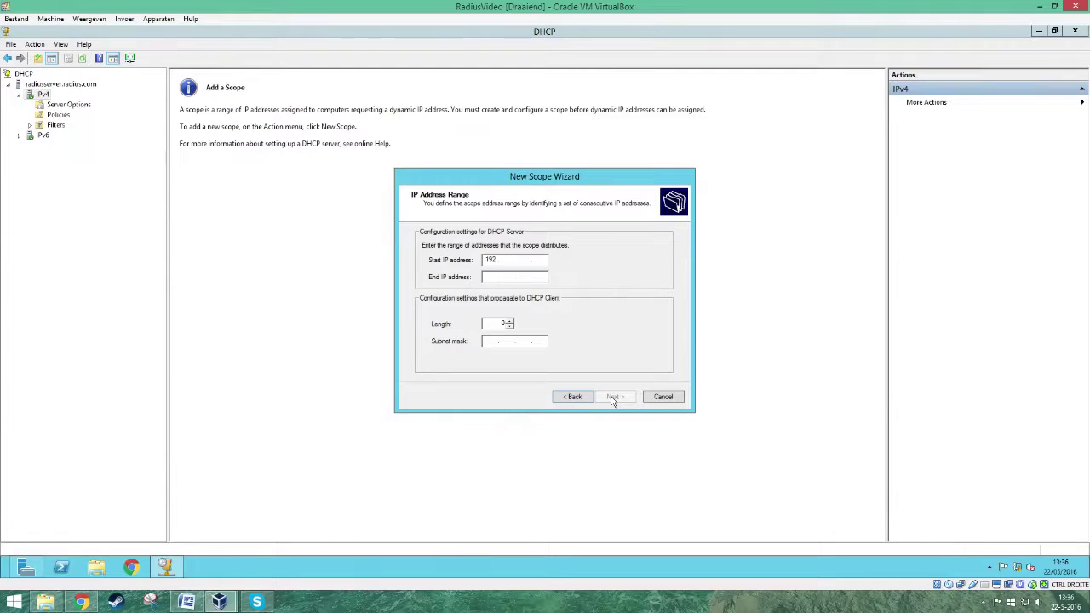
{"action": "type", "text": "192.168.1.20"}
{"action": "key", "text": "Tab"}
{"action": "type", "text": "1910"}
{"action": "left_click", "coordinate": [619, 397]}
- Skip exclusions, keep the default lease, and add router 192.168.0.1 as default gateway
{"action": "left_click", "coordinate": [620, 397]}
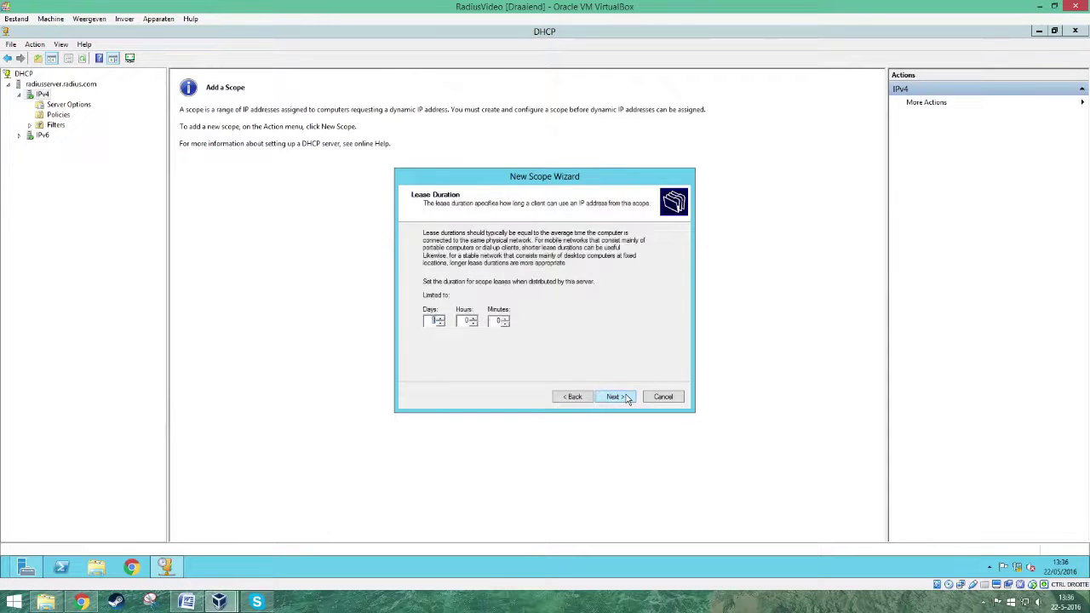
{"action": "left_click", "coordinate": [628, 400]}
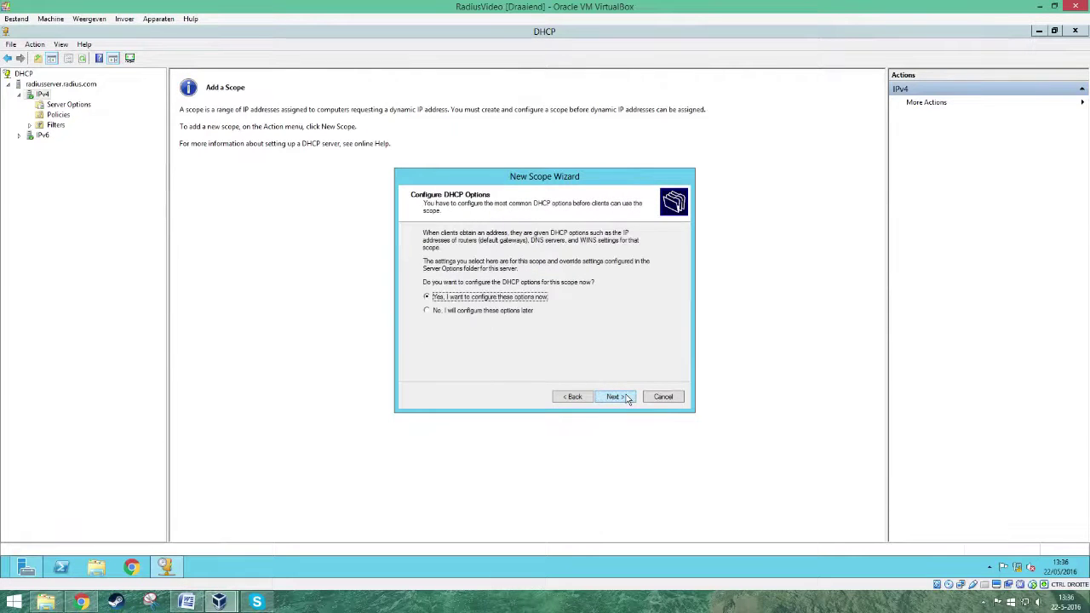
{"action": "left_click", "coordinate": [613, 397]}
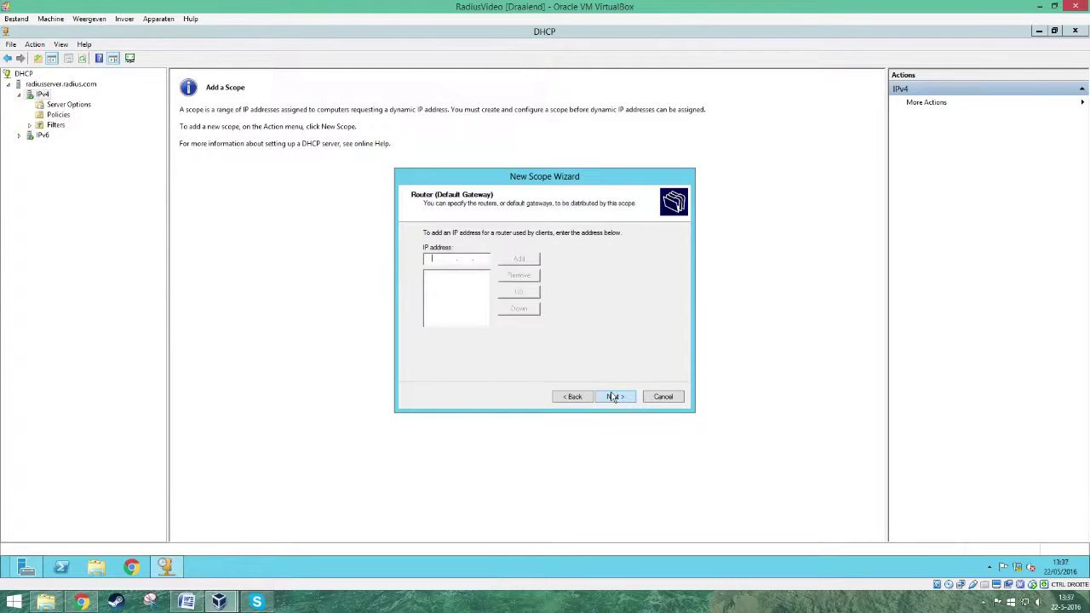
{"action": "type", "text": "192 . 168 . 0 . 1"}
{"action": "left_click", "coordinate": [518, 260]}
{"action": "left_click", "coordinate": [614, 396]}
- Skip DNS and WINS settings, activate and finish the scope, then close the DHCP console
{"action": "left_click", "coordinate": [613, 396]}
{"action": "left_click", "coordinate": [614, 396]}
{"action": "left_click", "coordinate": [614, 397]}
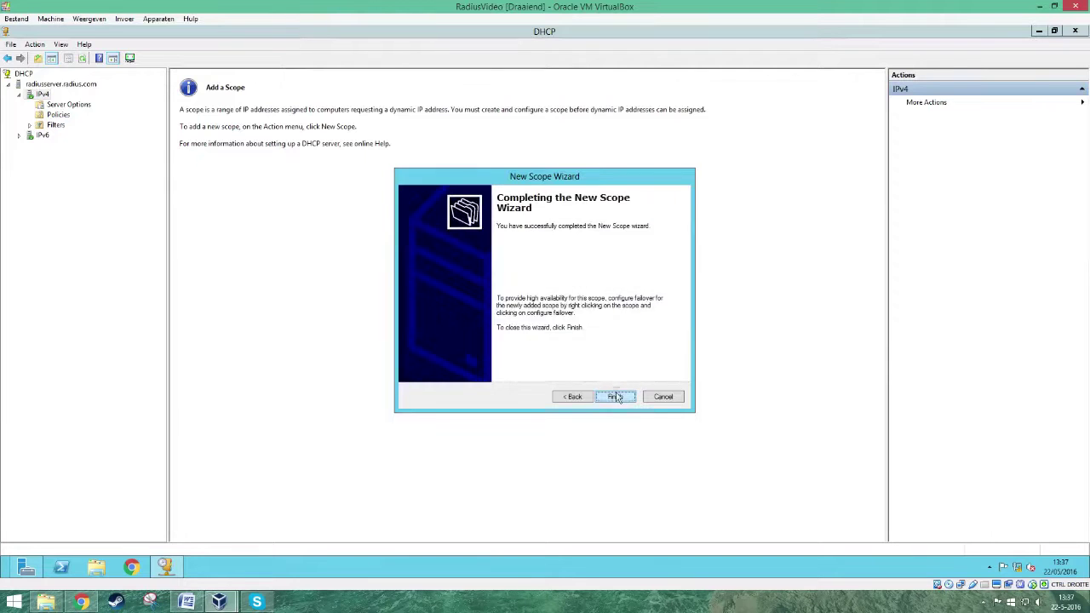
{"action": "left_click", "coordinate": [617, 397]}
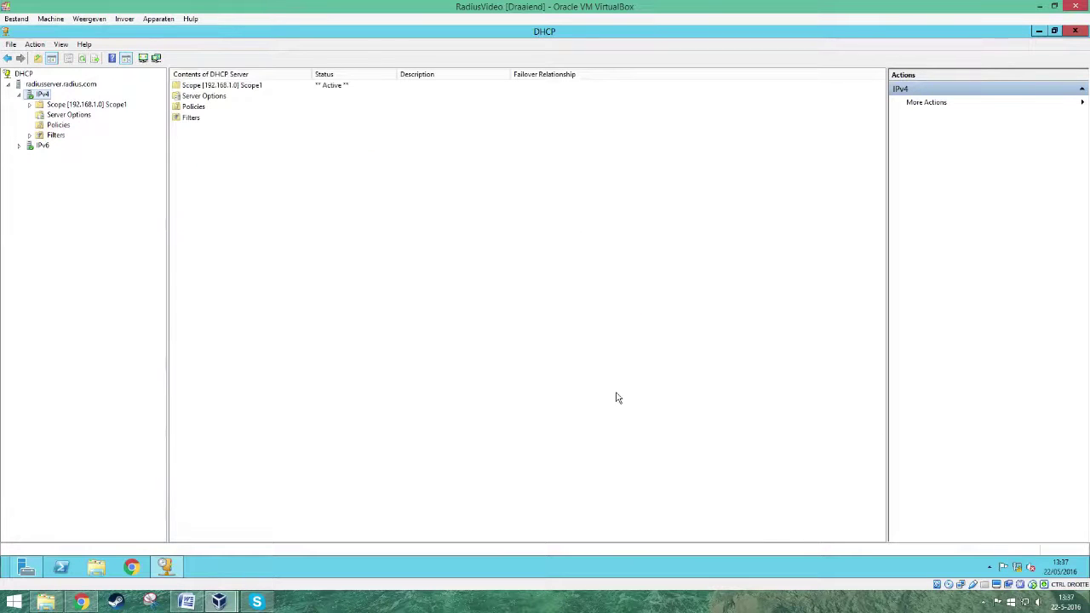
{"action": "left_click", "coordinate": [1075, 33]}
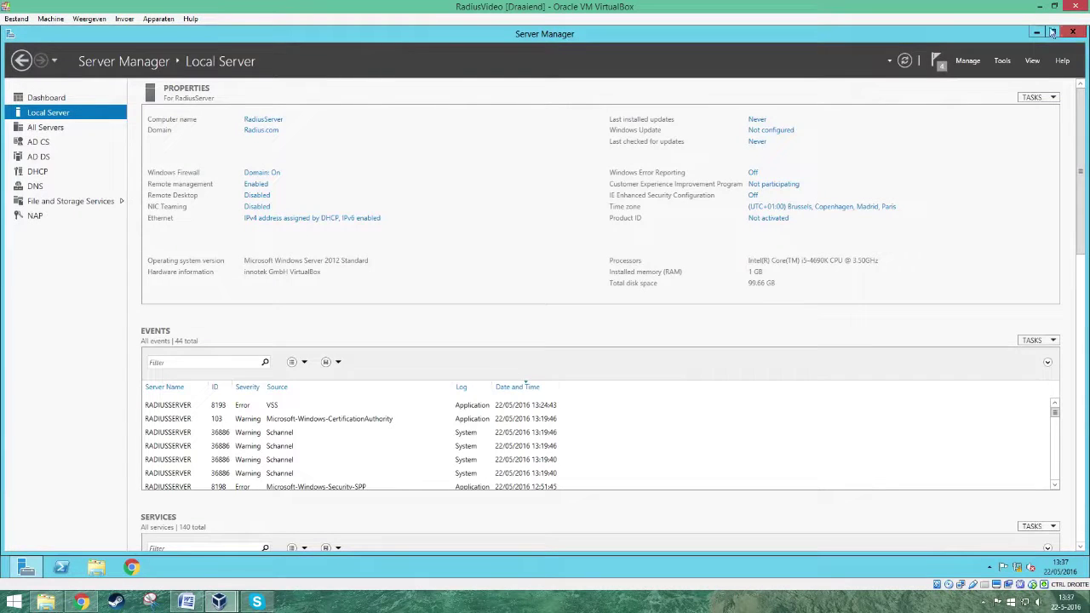
- Open Network Policy Server maximized and pick the 'RADIUS server for 802.1X Wireless or Wired Connections' scenario
{"action": "left_click", "coordinate": [1006, 61]}
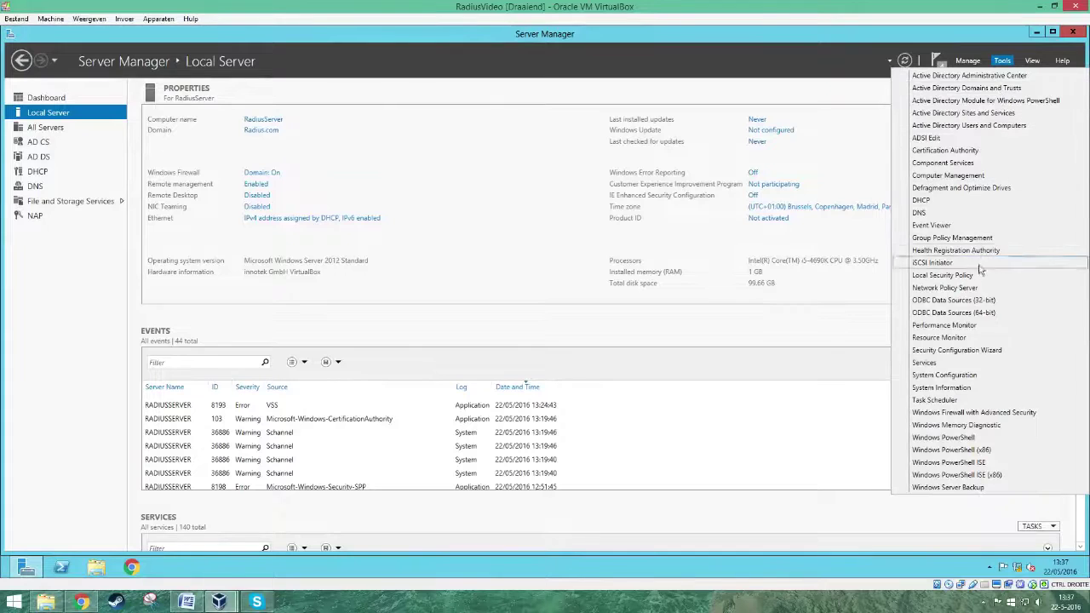
{"action": "left_click", "coordinate": [977, 291]}
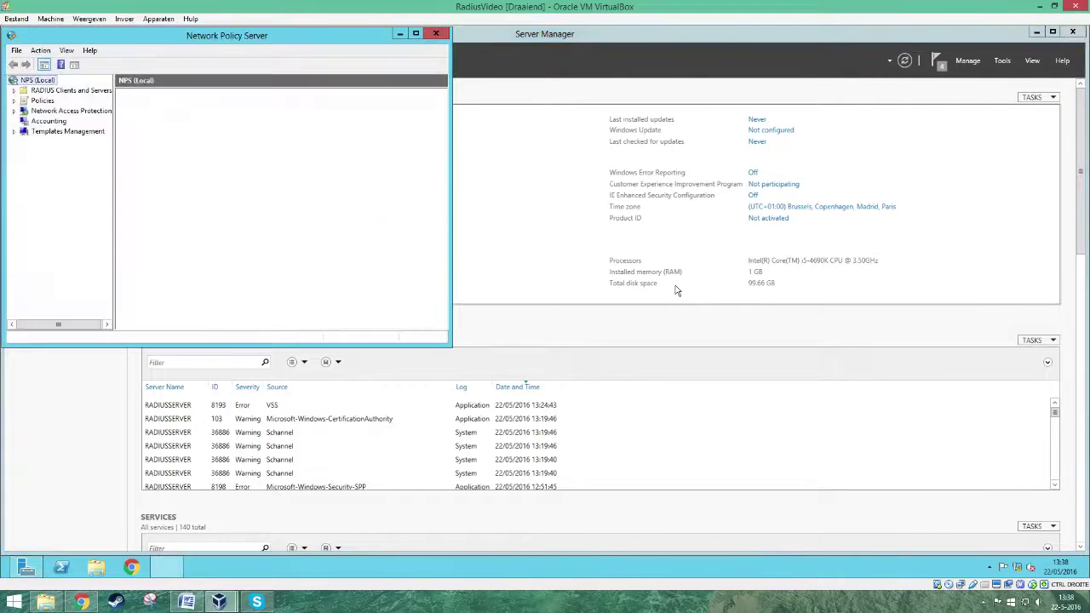
{"action": "left_click", "coordinate": [417, 34]}
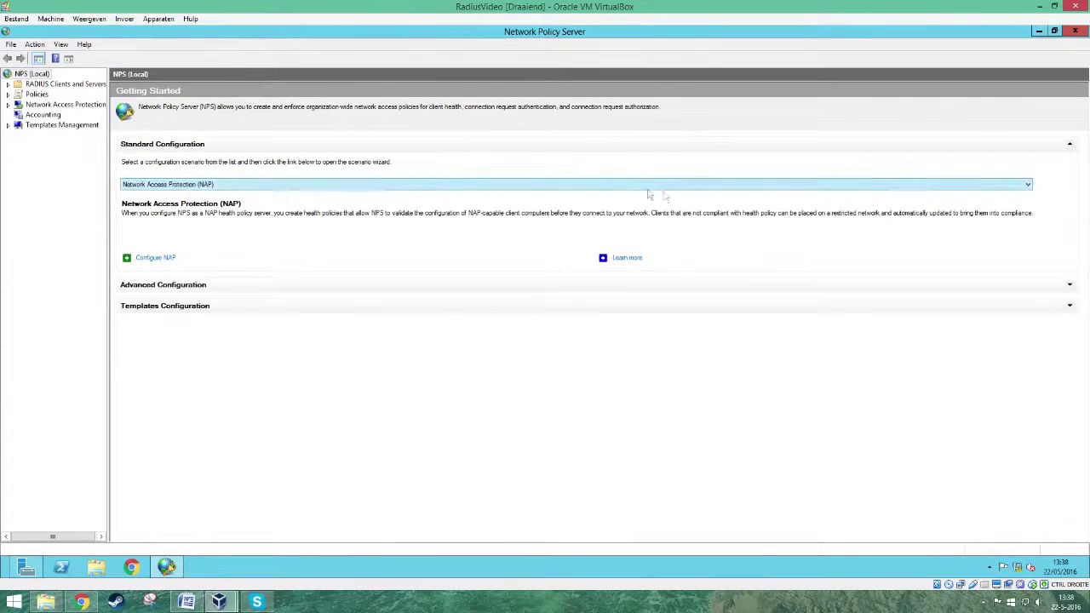
{"action": "left_click", "coordinate": [1027, 185]}
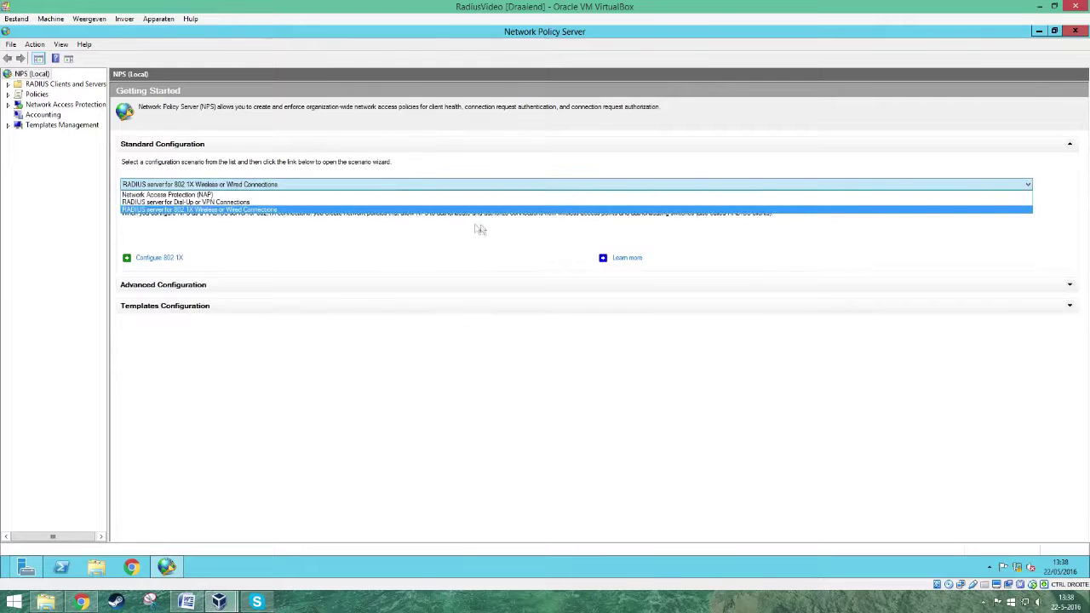
{"action": "left_click", "coordinate": [366, 210]}
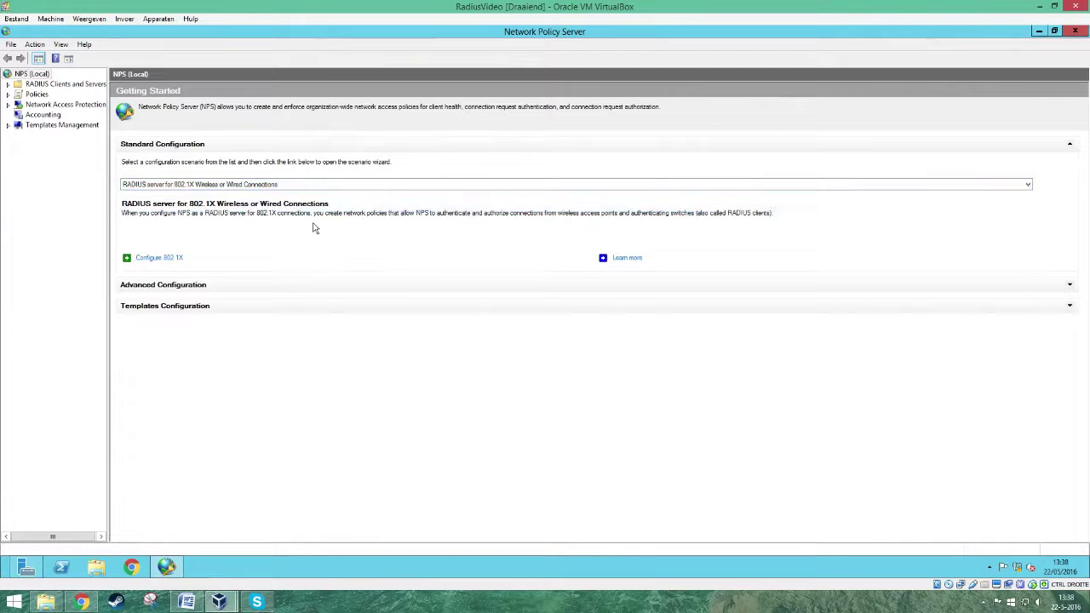
- Start Configure 802.1X with Secure Wireless Connections as the connection type
{"action": "left_click", "coordinate": [159, 258]}
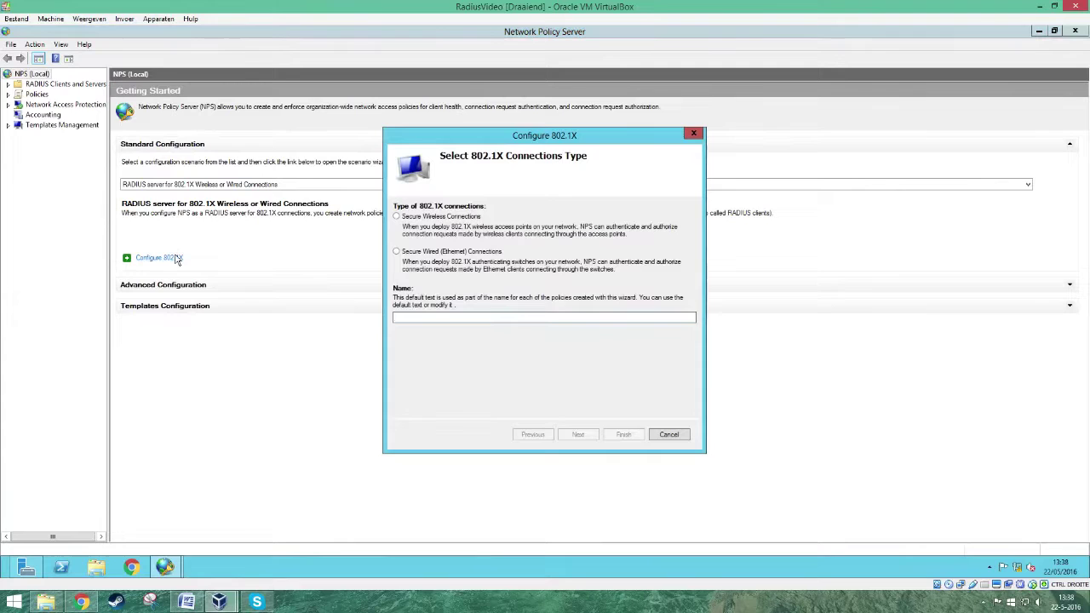
{"action": "left_click", "coordinate": [429, 219]}
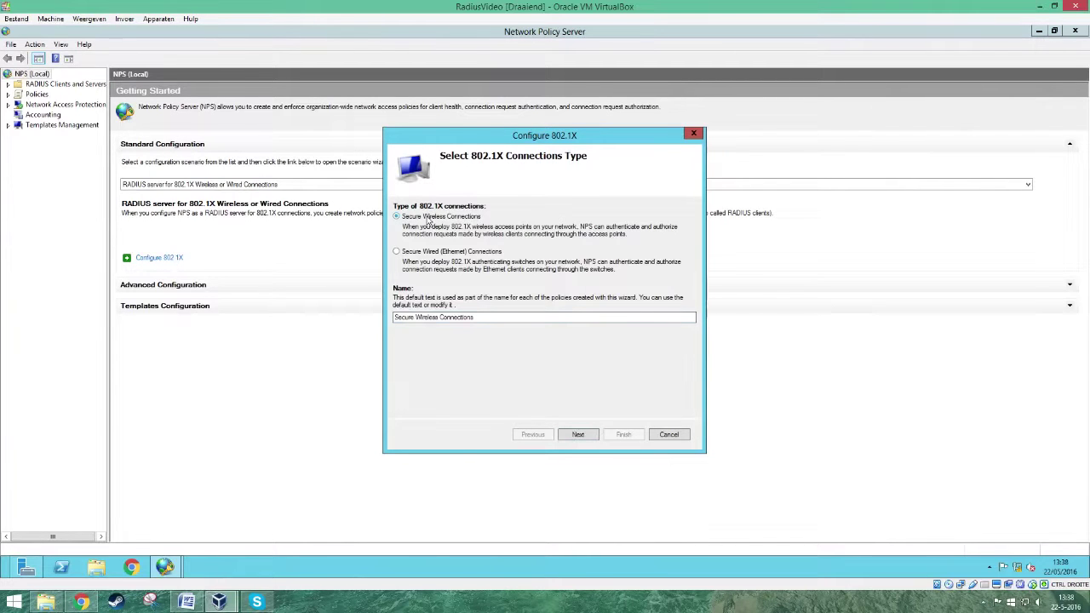
{"action": "left_click", "coordinate": [595, 435]}
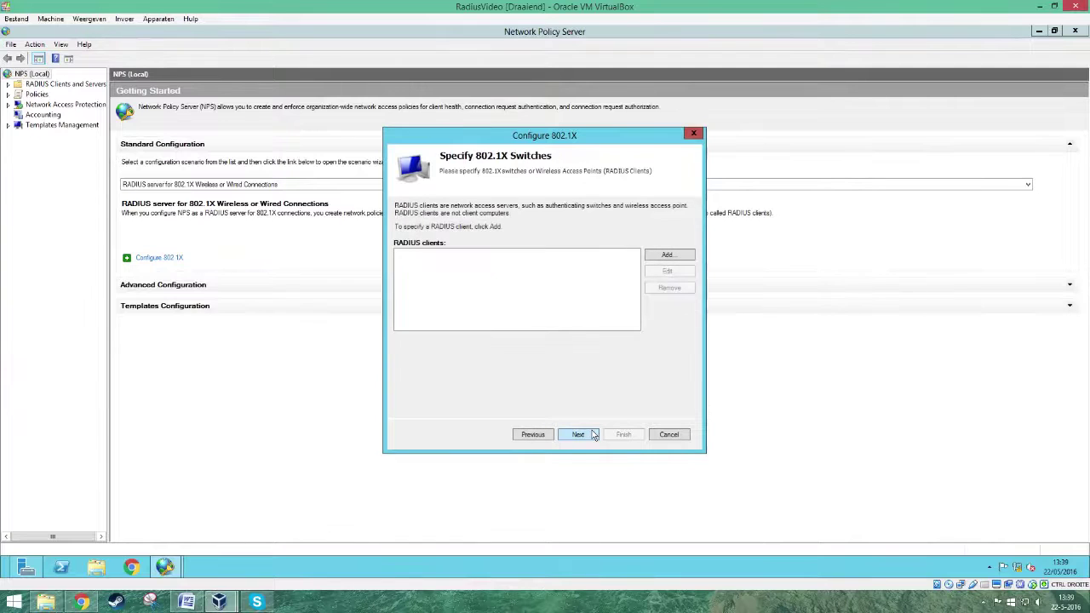
- Add RADIUS client AP at 192.168.0.20 with a manually entered shared secret
{"action": "left_click", "coordinate": [684, 257]}
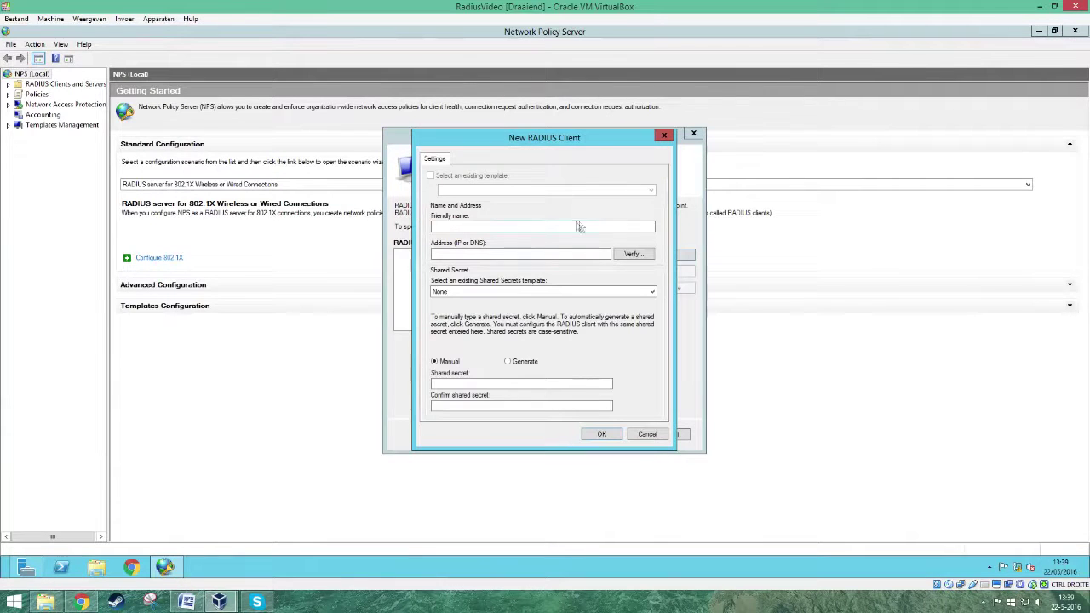
{"action": "left_click", "coordinate": [511, 225]}
{"action": "left_click", "coordinate": [491, 254]}
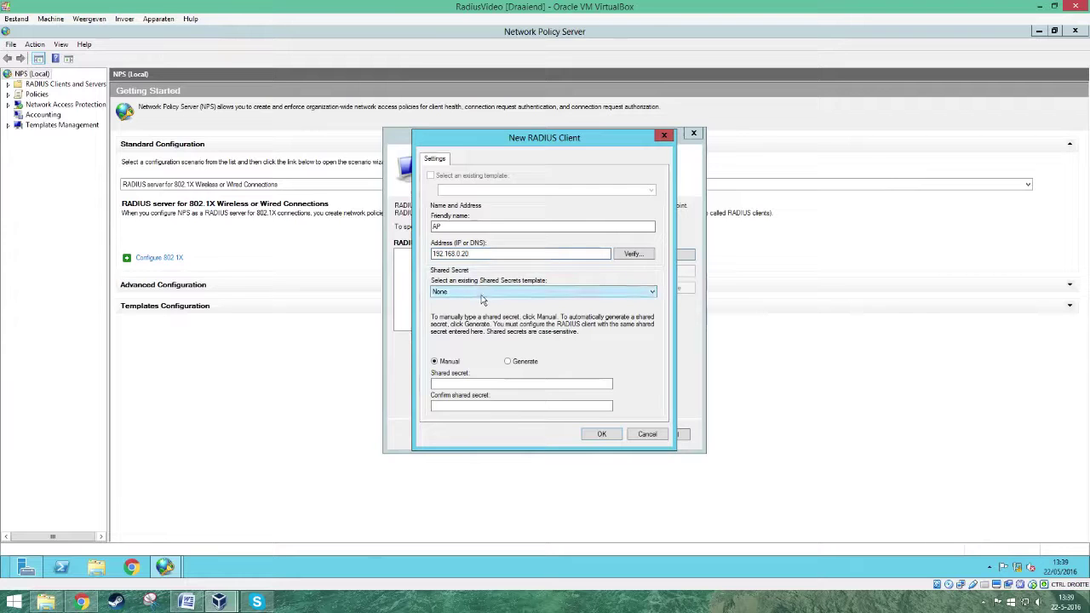
{"action": "left_click", "coordinate": [435, 383]}
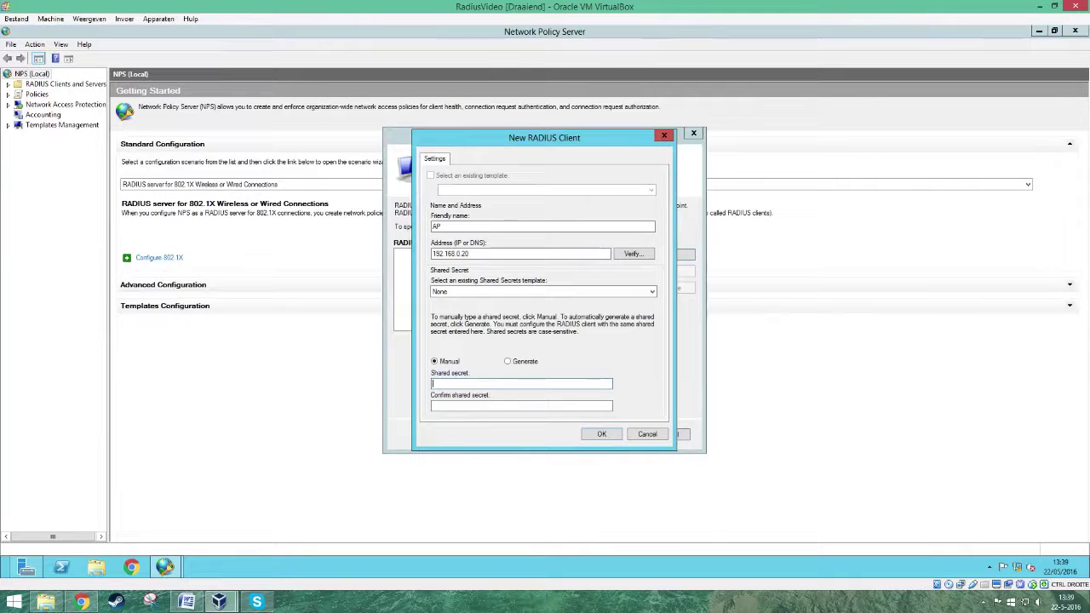
{"action": "type", "text": "••••••••••••••"}
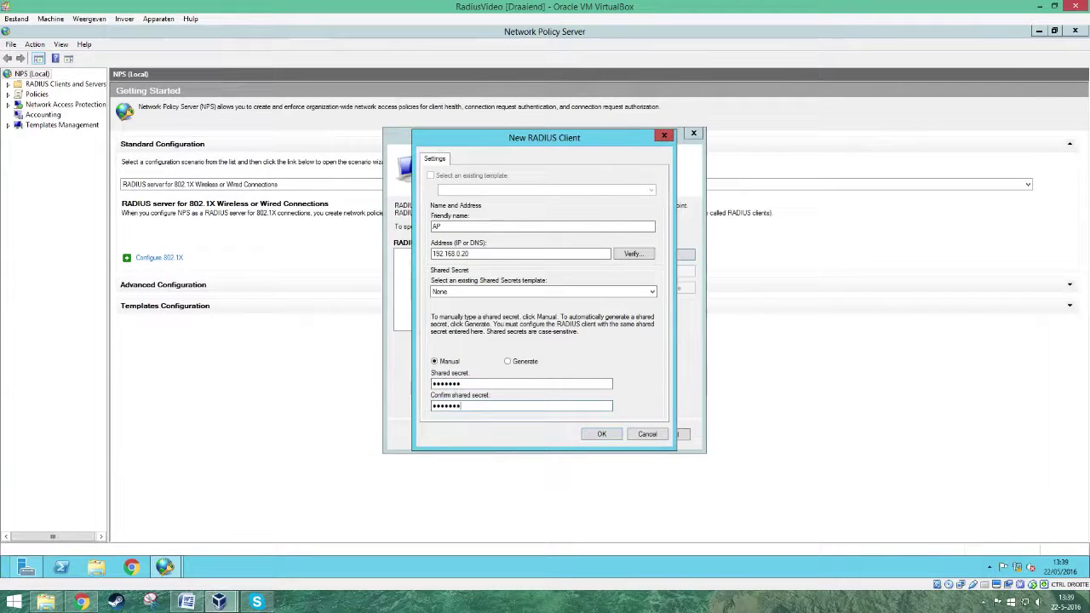
{"action": "left_click", "coordinate": [599, 436]}
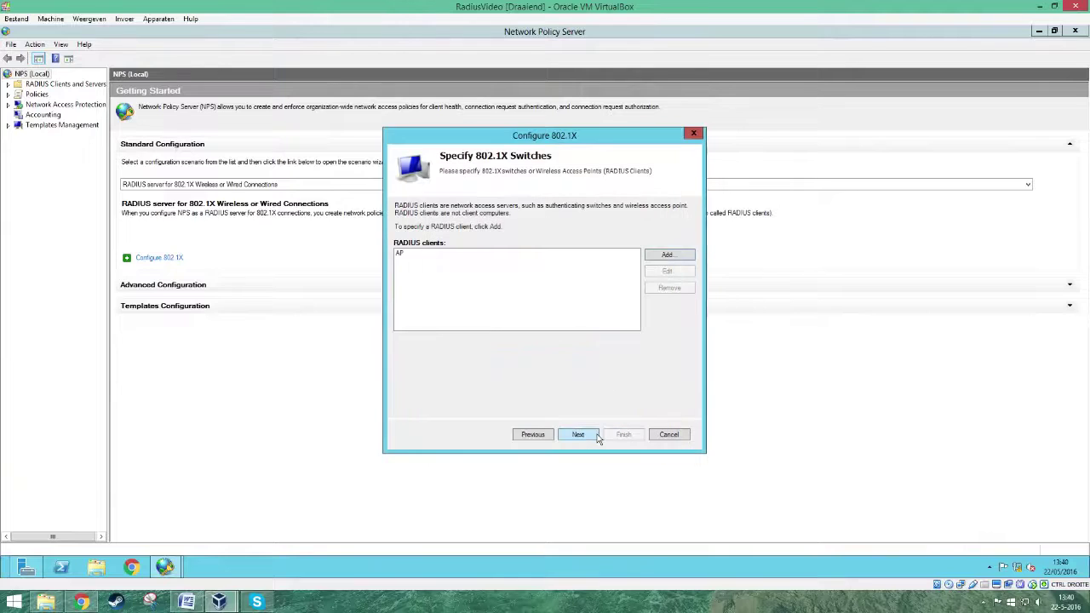
- Choose Microsoft: Protected EAP (PEAP) as the 802.1X authentication method
{"action": "left_click", "coordinate": [597, 436]}
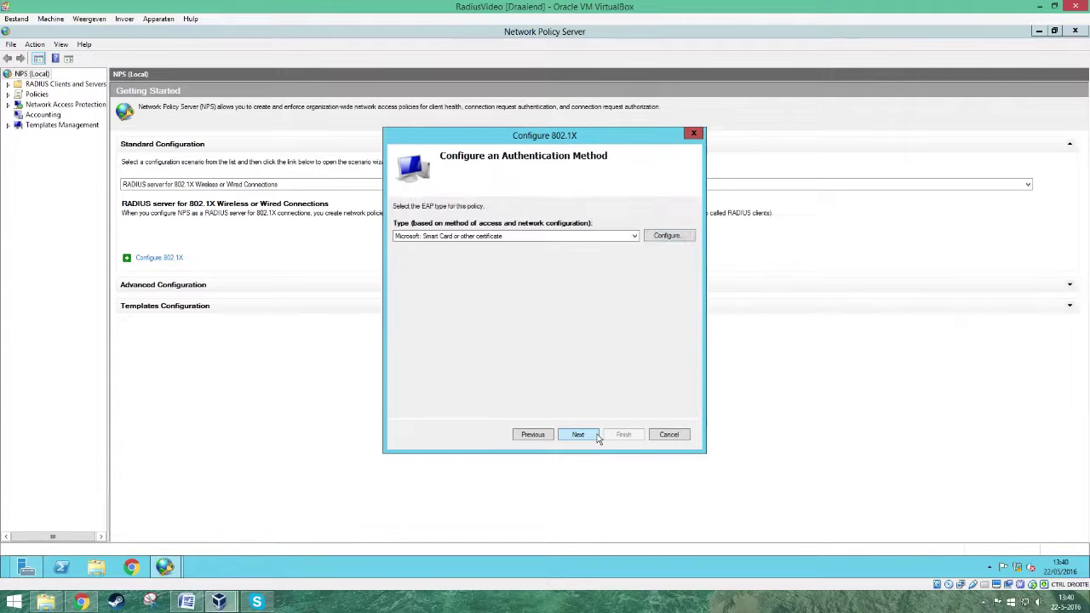
{"action": "left_click", "coordinate": [634, 237]}
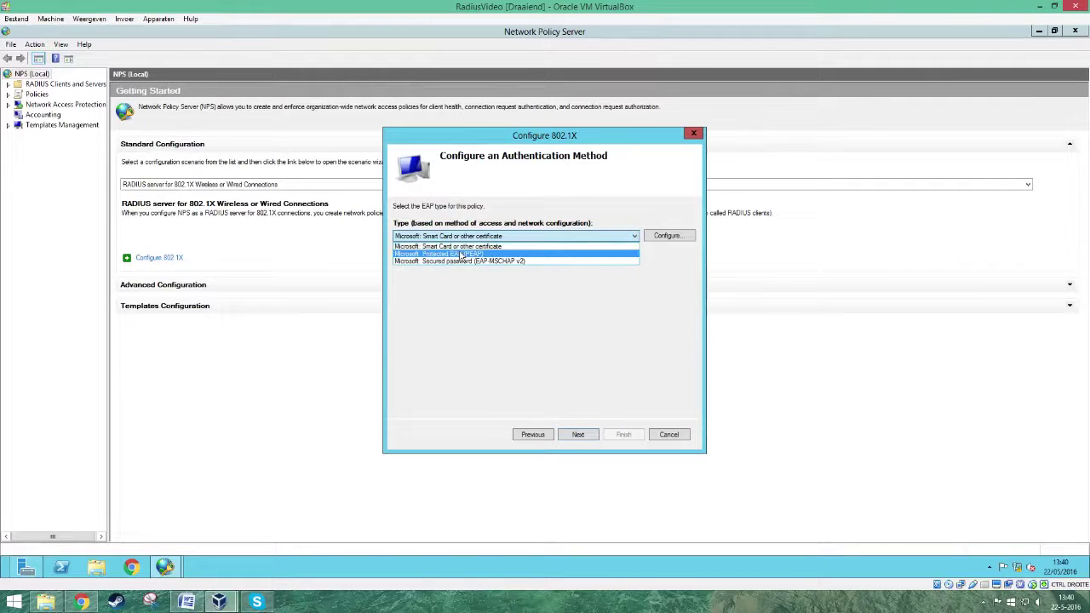
{"action": "left_click", "coordinate": [460, 254]}
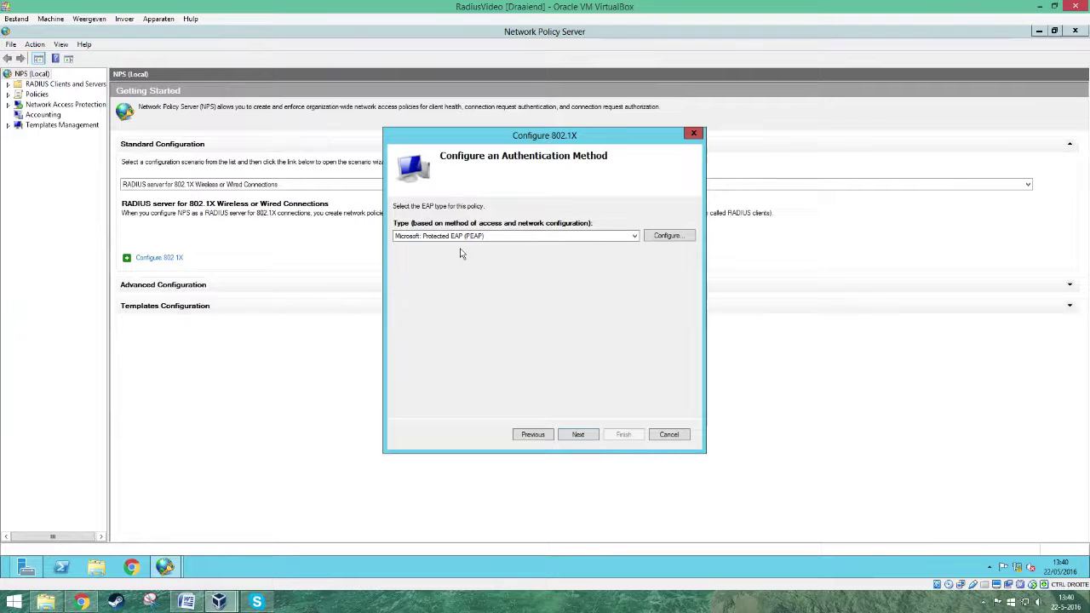
{"action": "left_click", "coordinate": [577, 437]}
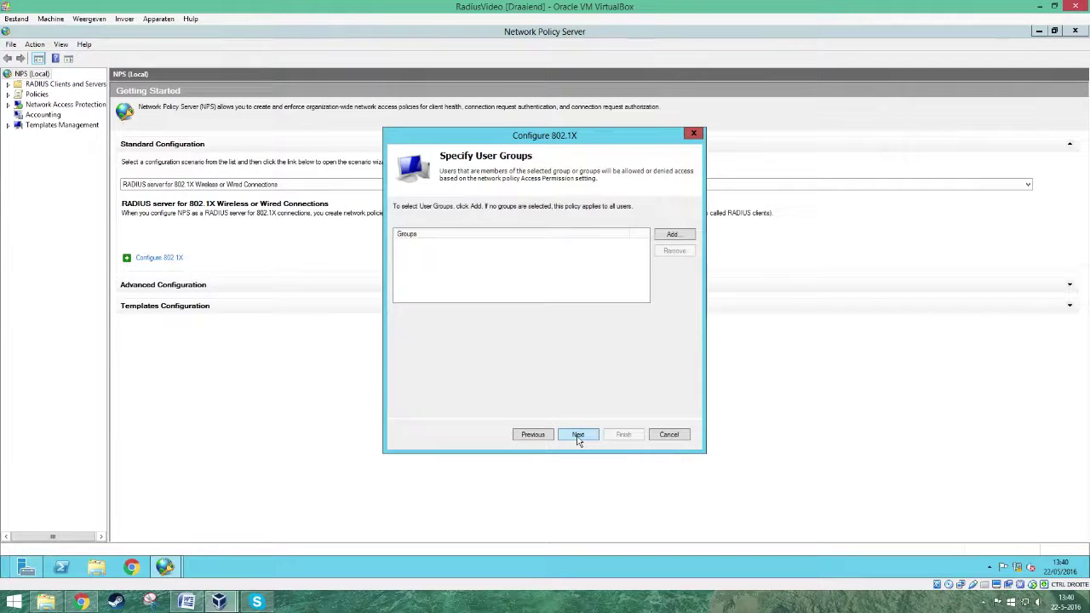
- Restrict the policy to the RadiusGroup user group from the Radius.com domain
{"action": "left_click", "coordinate": [676, 235]}
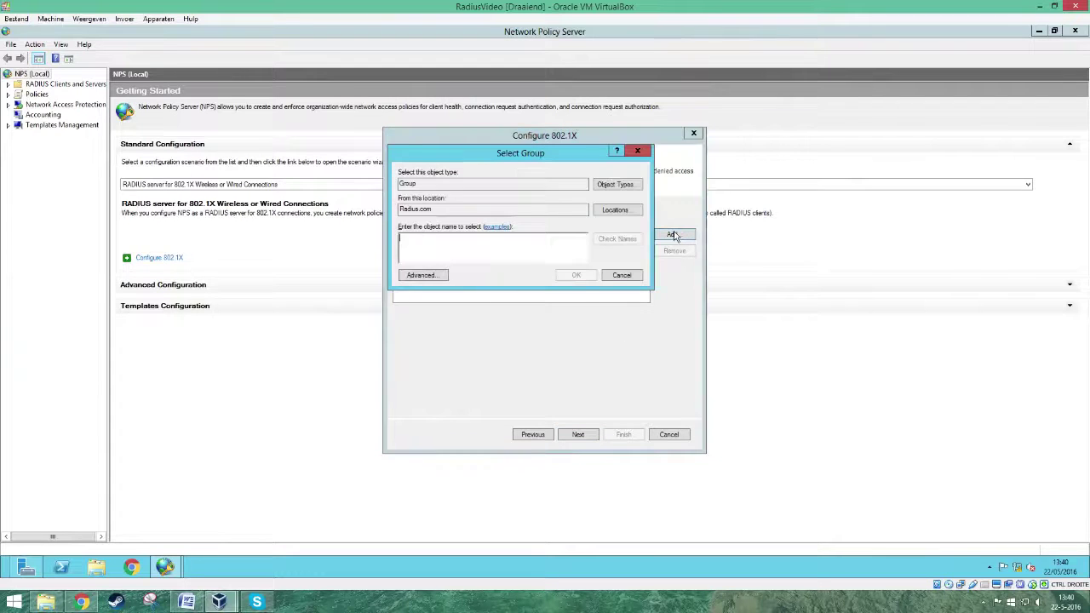
{"action": "left_click", "coordinate": [430, 276]}
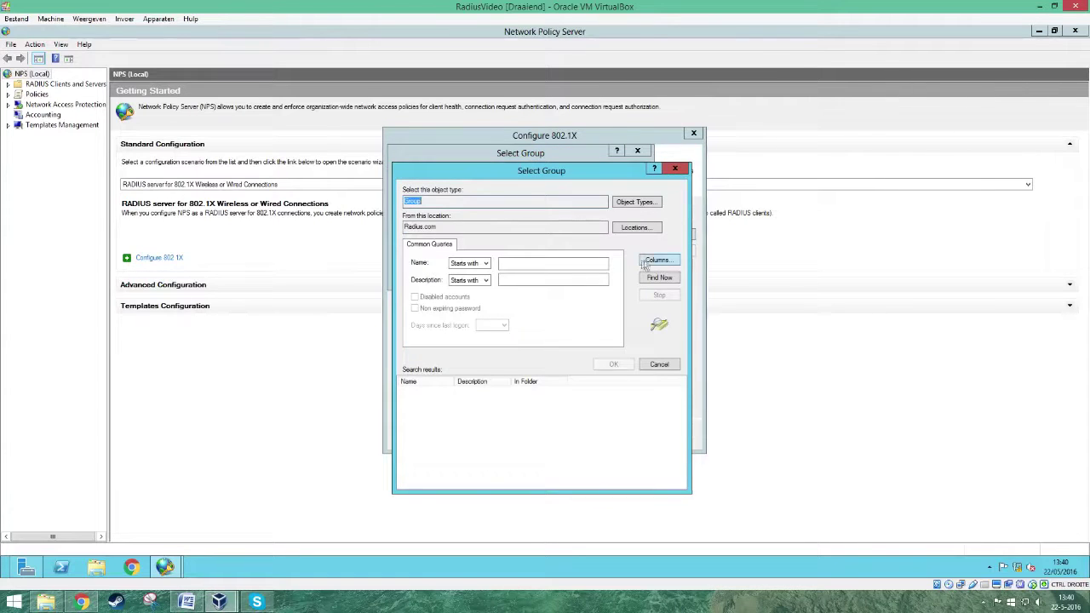
{"action": "left_click", "coordinate": [660, 279]}
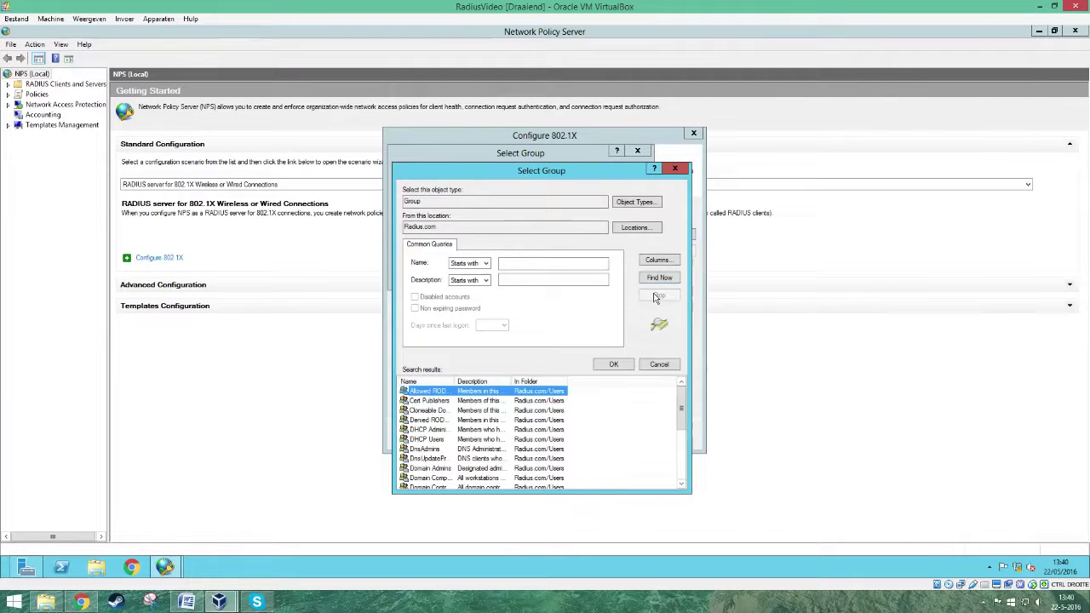
{"action": "left_click_drag", "start_coordinate": [683, 417], "coordinate": [684, 467]}
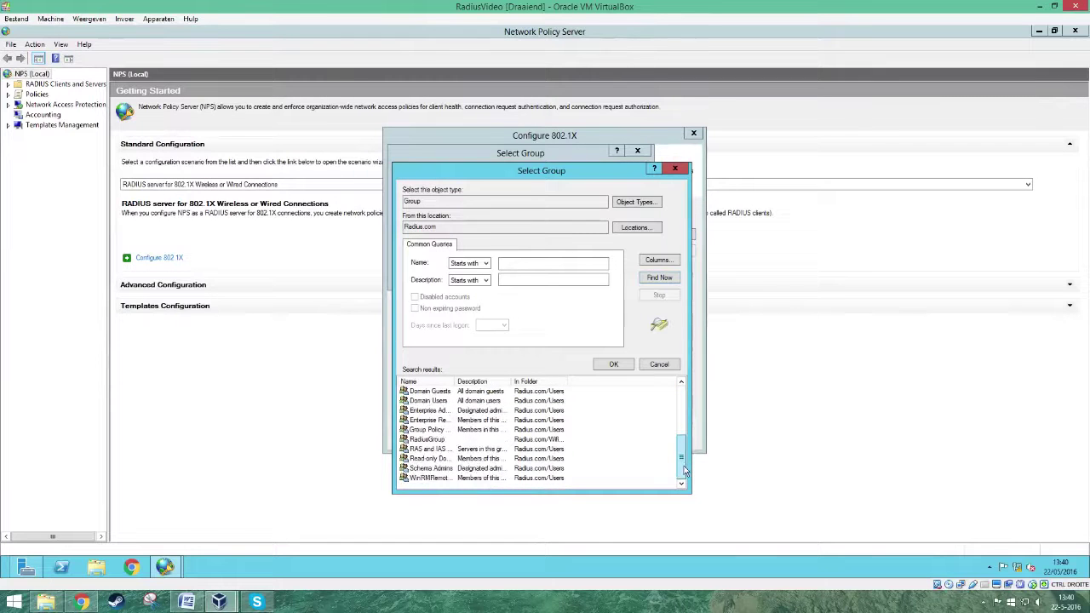
{"action": "left_click", "coordinate": [442, 439]}
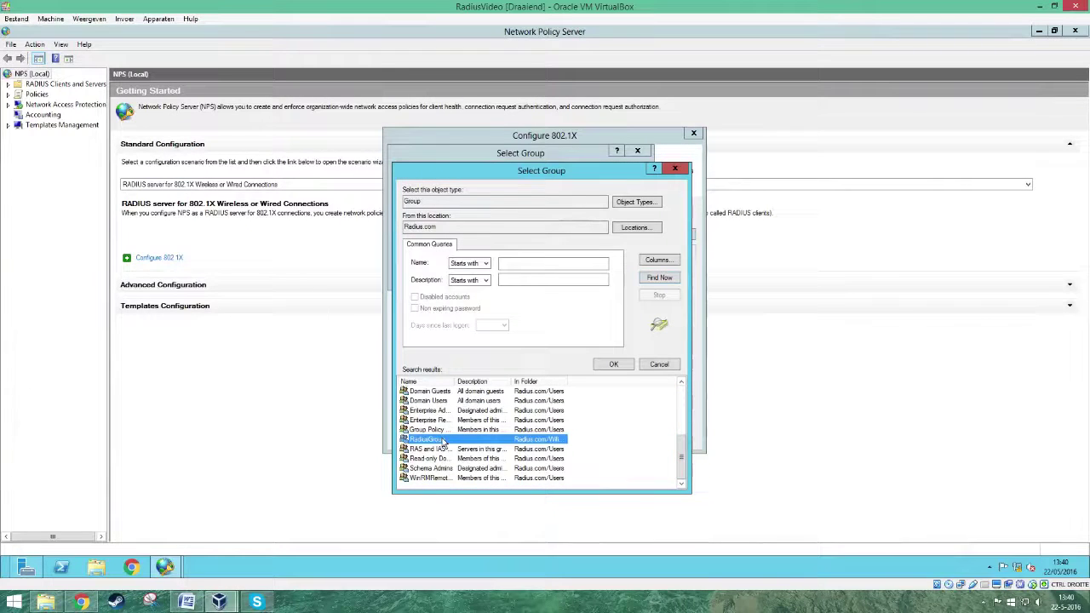
{"action": "left_click", "coordinate": [614, 366]}
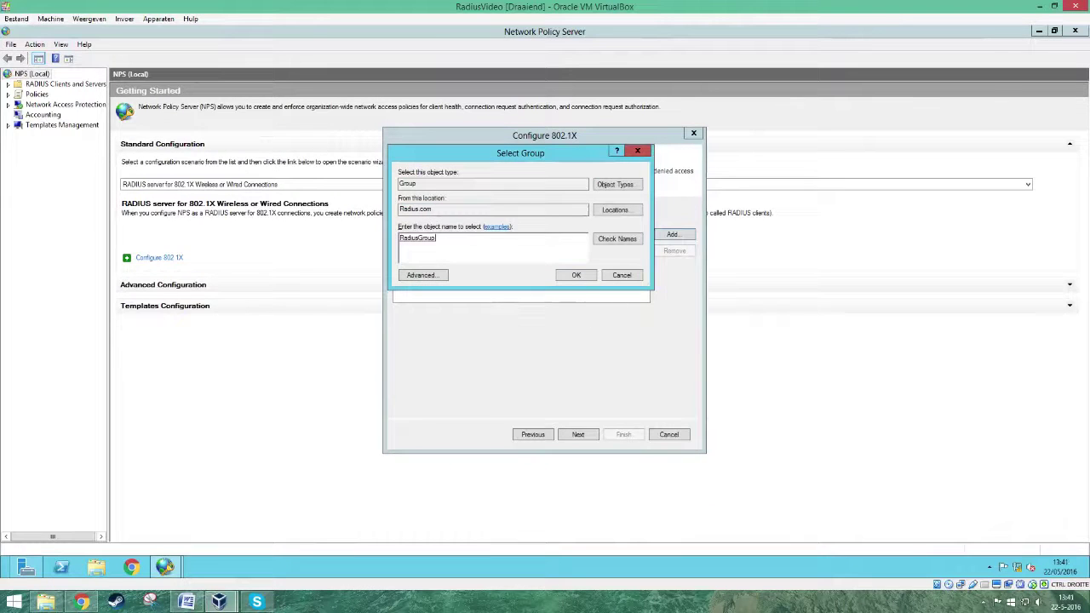
{"action": "left_click", "coordinate": [583, 275]}
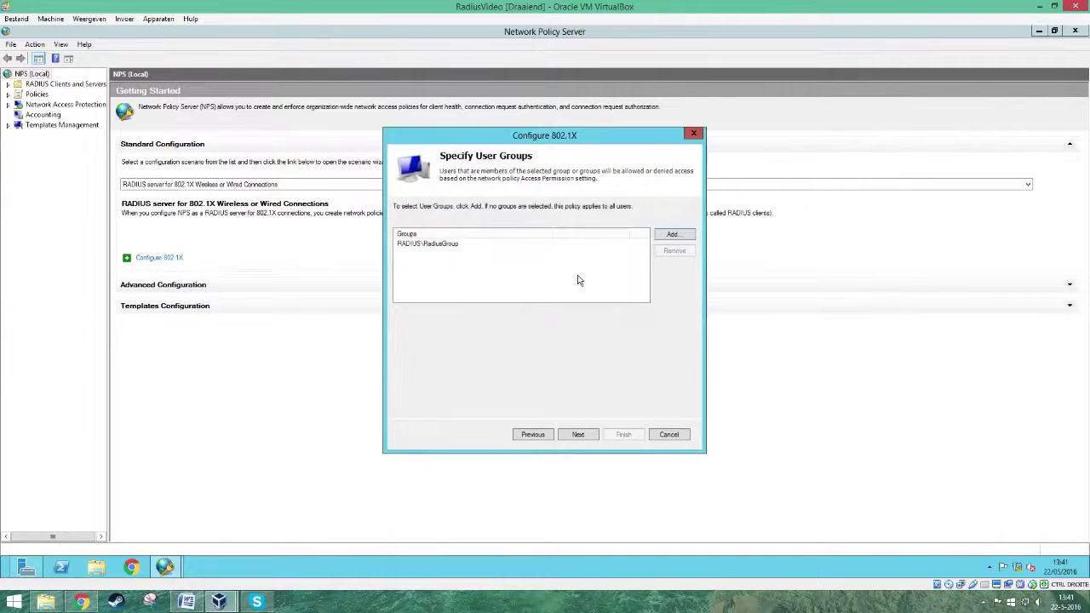
- Skip traffic controls and finish, creating the Secure Wireless Connections policies
{"action": "left_click", "coordinate": [578, 436]}
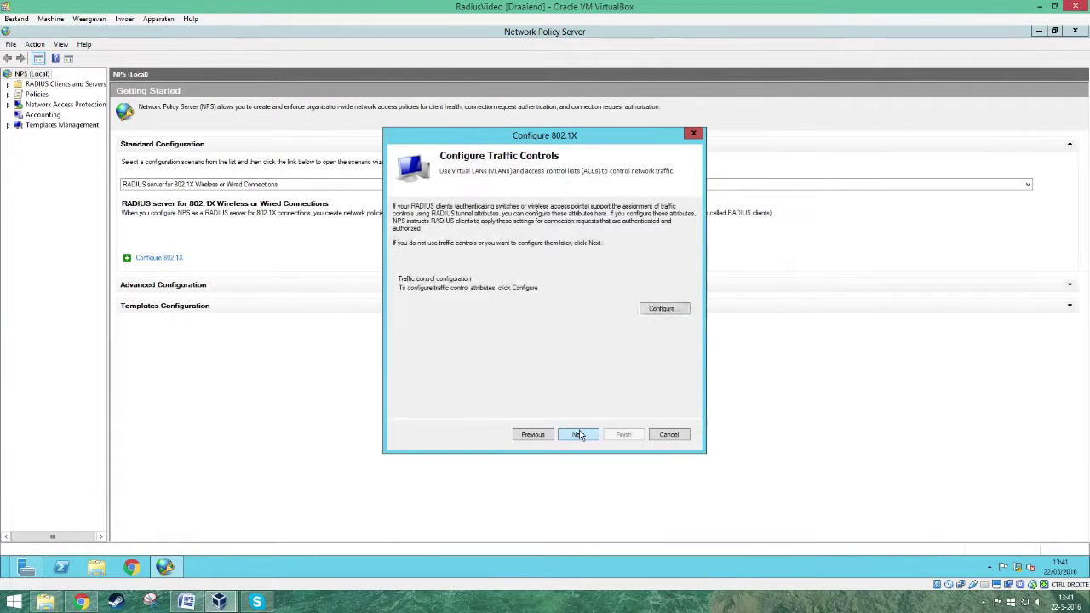
{"action": "left_click", "coordinate": [579, 436]}
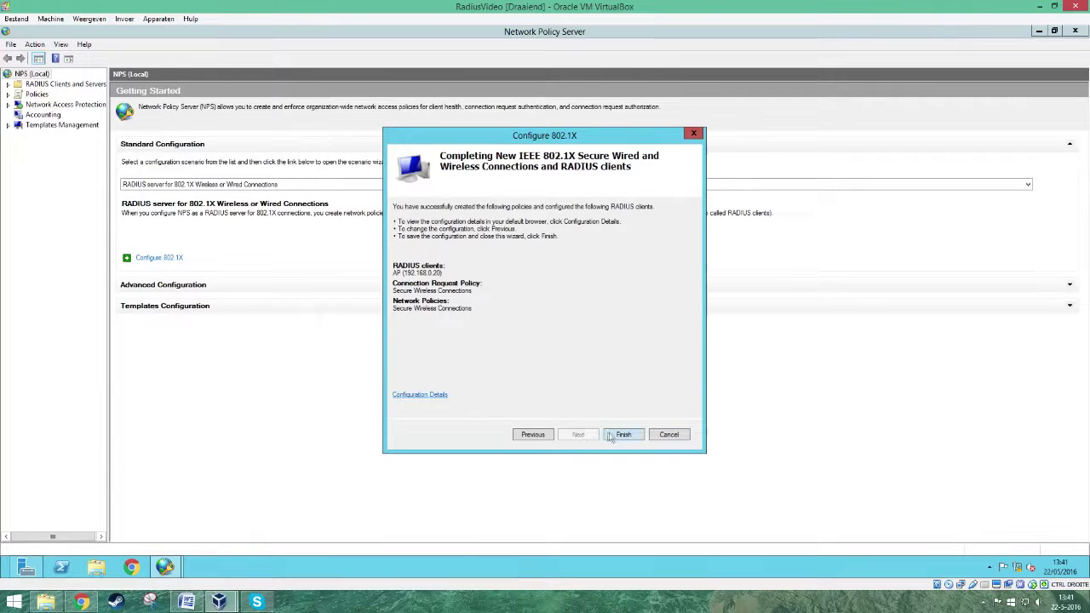
{"action": "left_click", "coordinate": [621, 434]}
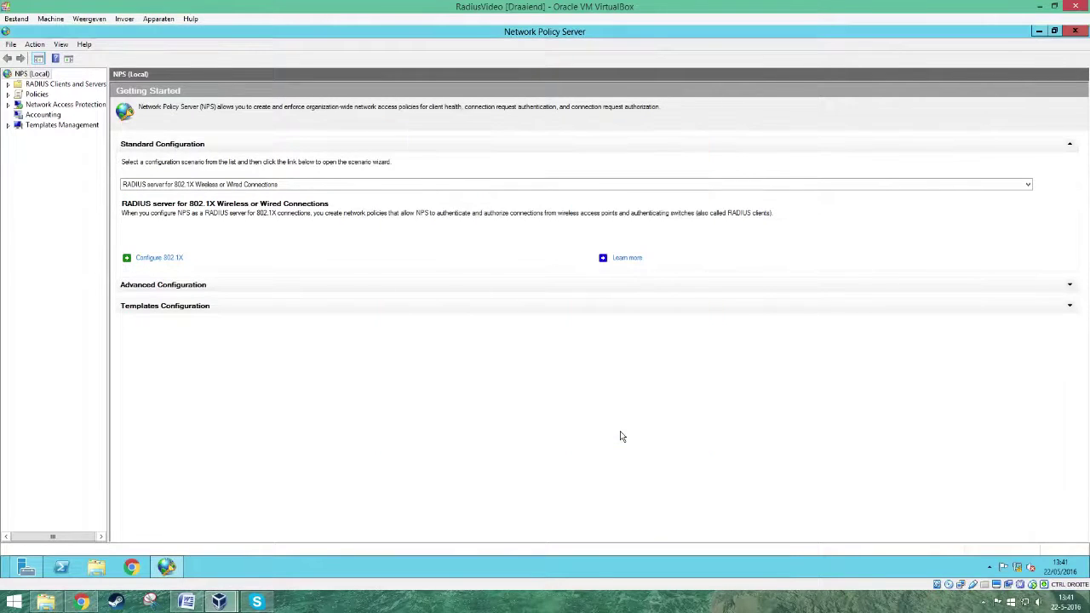
- Register the NPS server in Active Directory to read users' dial-in properties
{"action": "left_click", "coordinate": [42, 47]}
{"action": "left_click", "coordinate": [51, 111]}
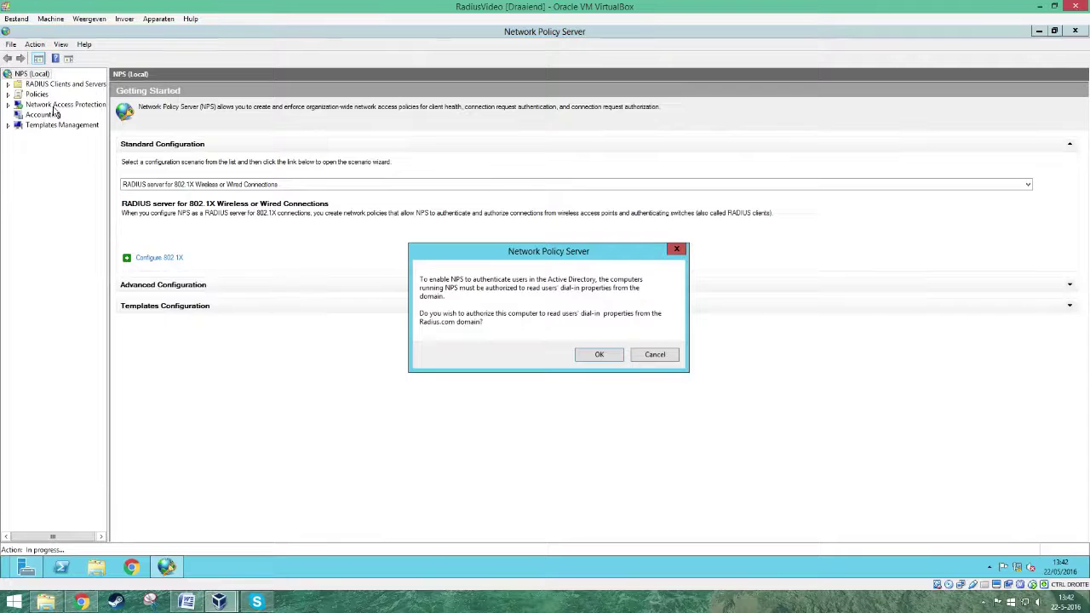
{"action": "left_click", "coordinate": [593, 355]}
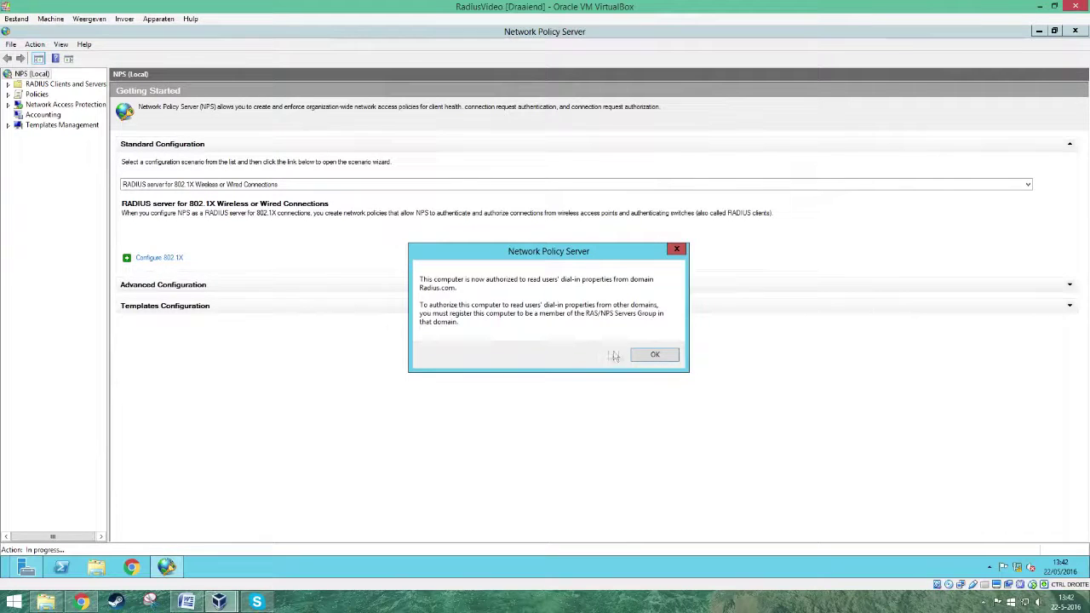
{"action": "left_click", "coordinate": [641, 357]}
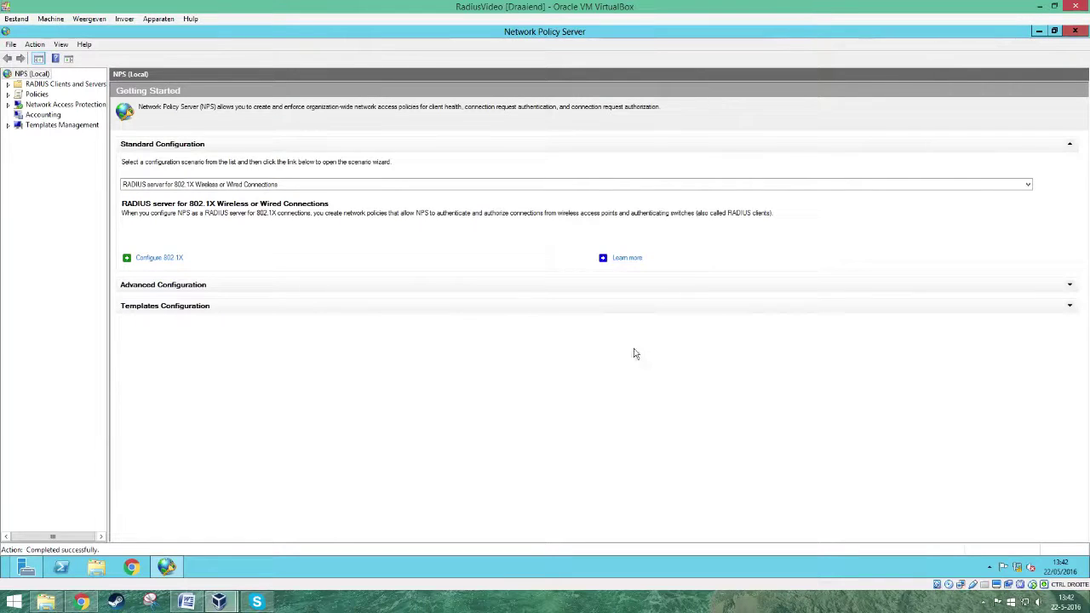
- Search the Apps screen for mmc
{"action": "mouse_move", "coordinate": [1088, 27]}
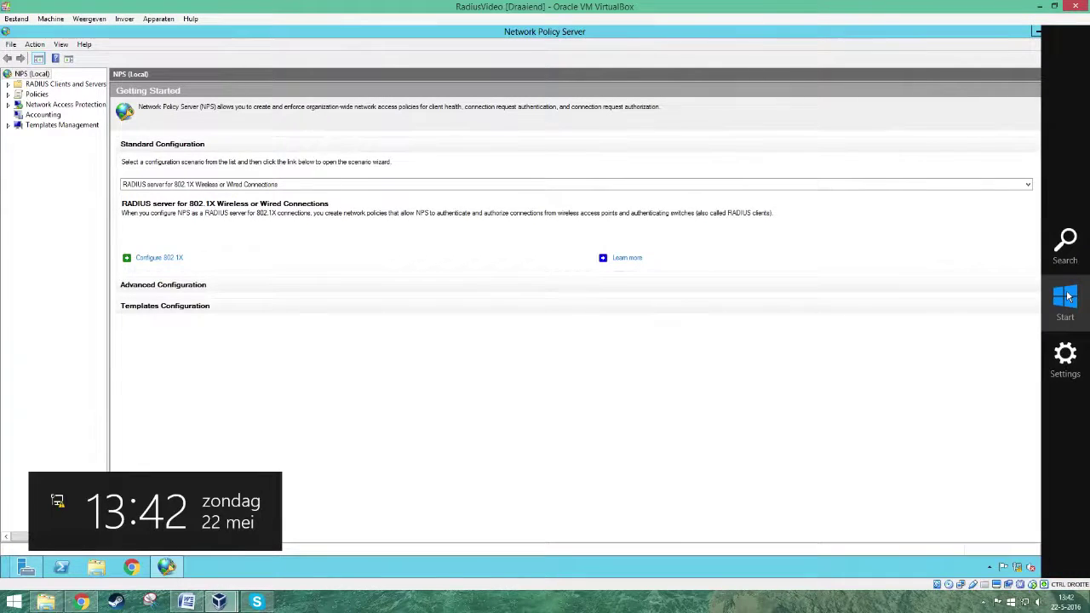
{"action": "left_click", "coordinate": [1065, 251]}
{"action": "type", "text": "m"}
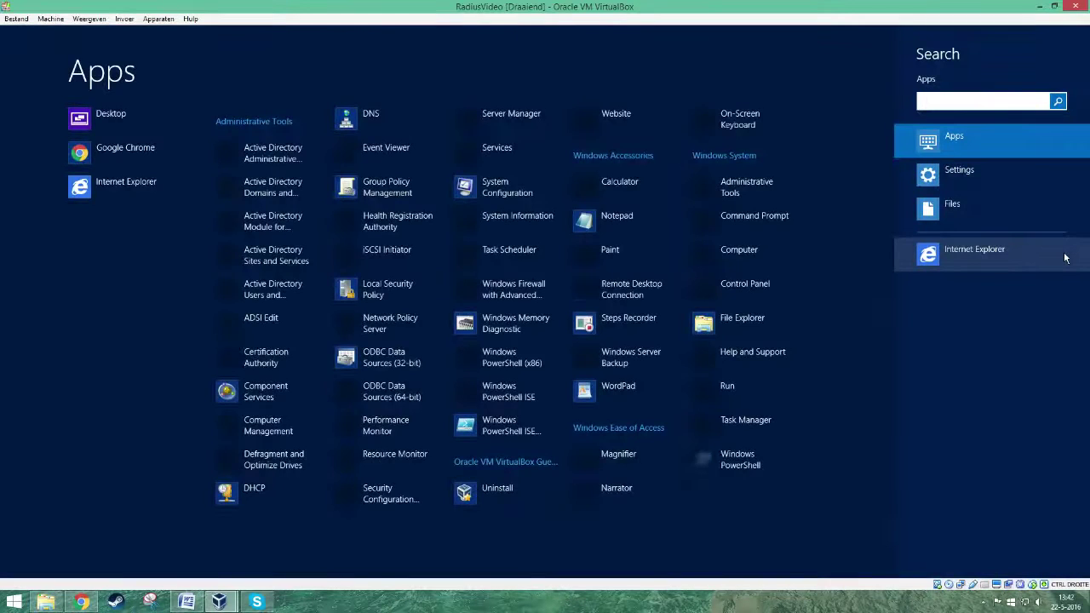
{"action": "type", "text": "mc"}
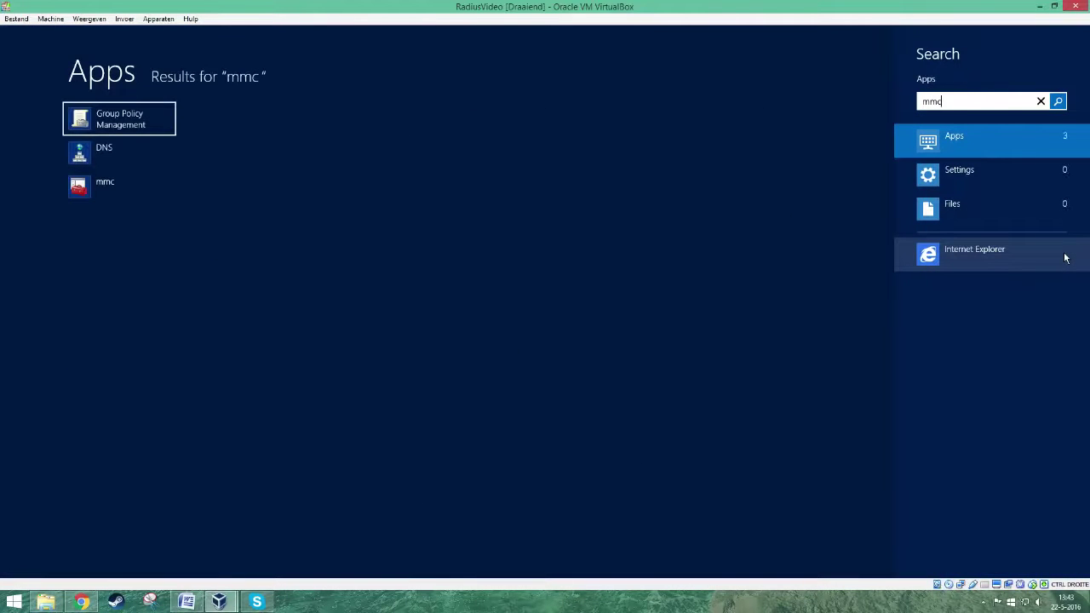
- Launch mmc, reopen Console1 and show the local computer's Personal certificates
{"action": "left_click", "coordinate": [109, 189]}
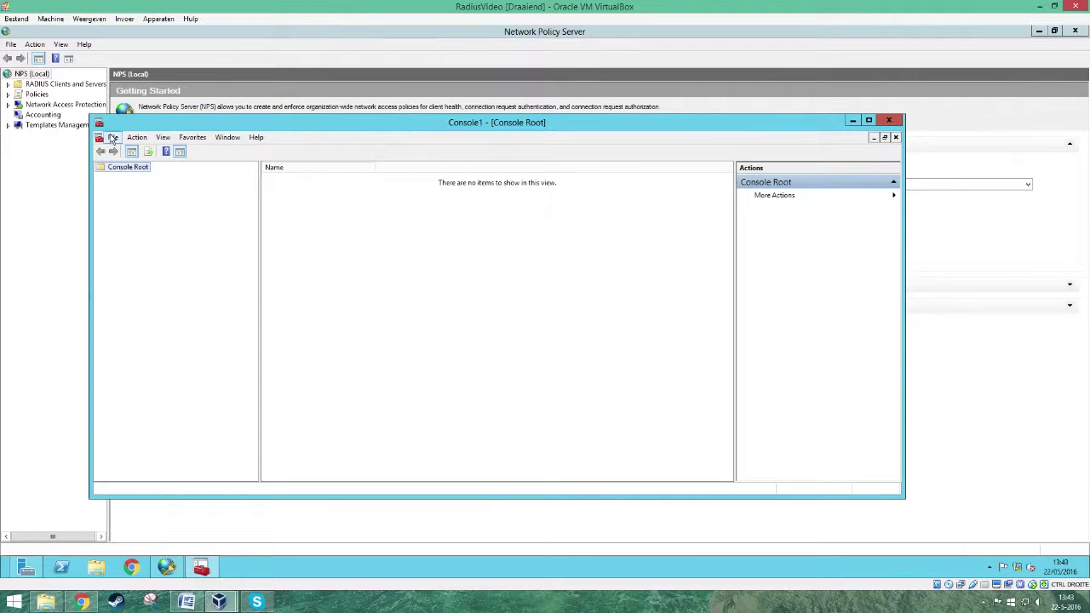
{"action": "left_click", "coordinate": [113, 138]}
{"action": "left_click", "coordinate": [129, 165]}
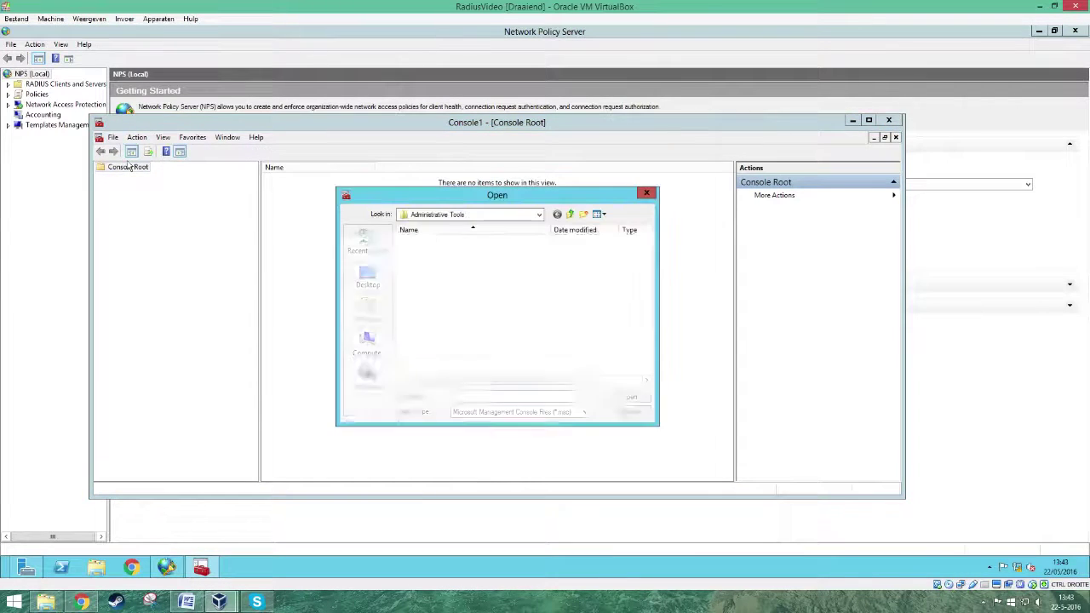
{"action": "left_click", "coordinate": [456, 243]}
{"action": "left_click", "coordinate": [639, 399]}
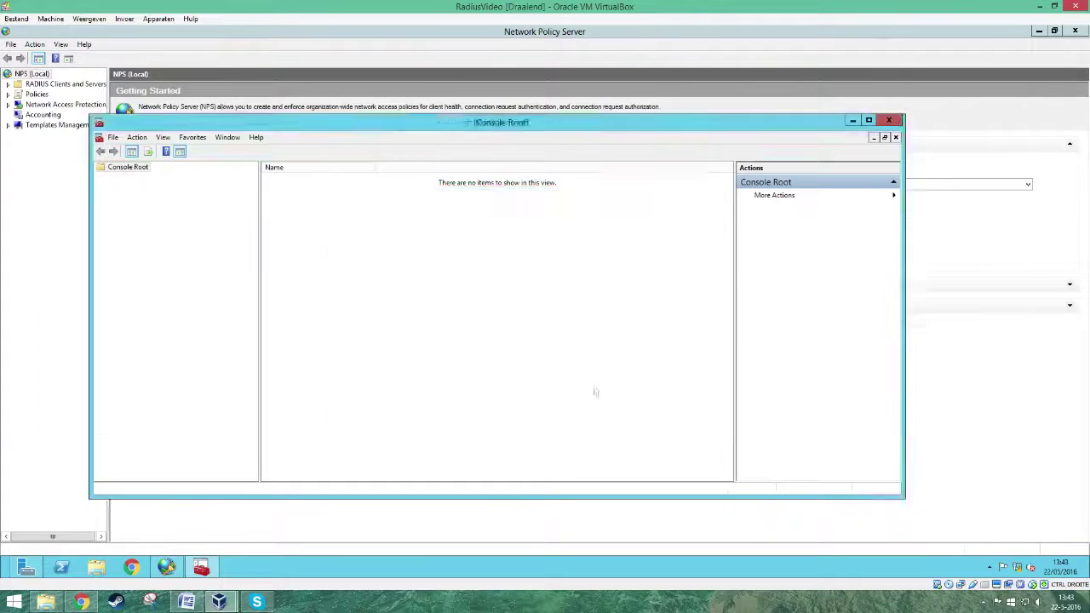
{"action": "left_click", "coordinate": [57, 134]}
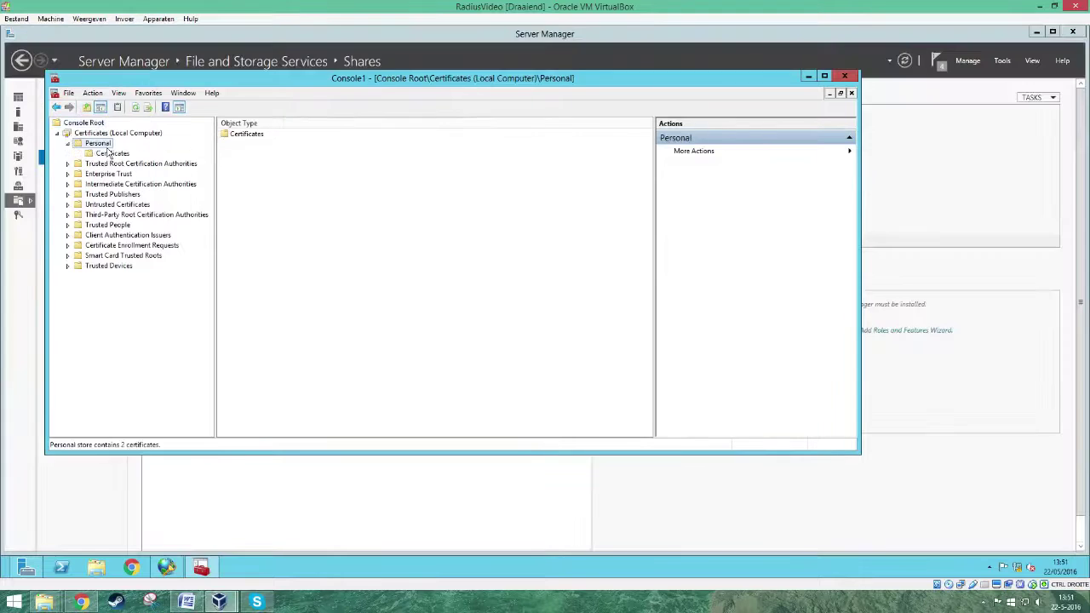
{"action": "left_click", "coordinate": [111, 153]}
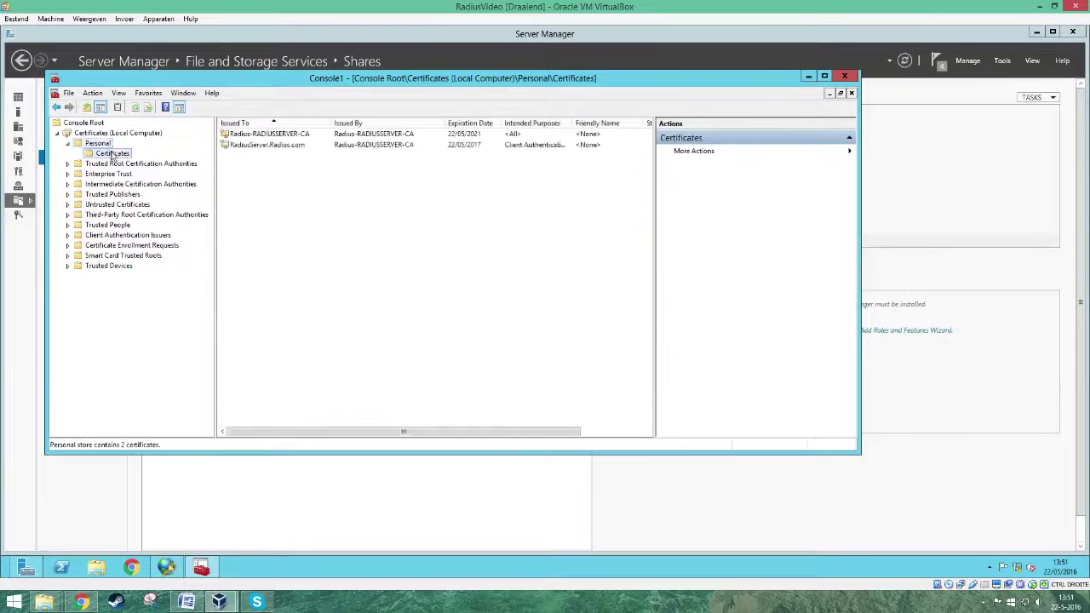
- Export Radius-RADIUSSERVER-CA without its private key in DER encoded binary X.509 (.CER) format
{"action": "right_click", "coordinate": [252, 139]}
{"action": "mouse_move", "coordinate": [294, 158]}
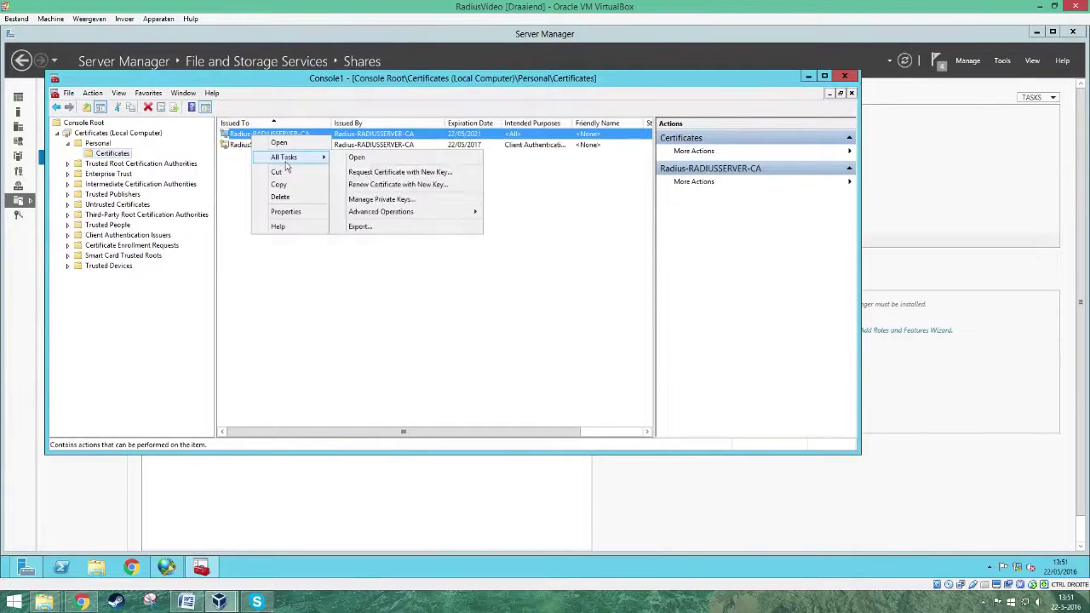
{"action": "left_click", "coordinate": [384, 225]}
{"action": "left_click", "coordinate": [536, 396]}
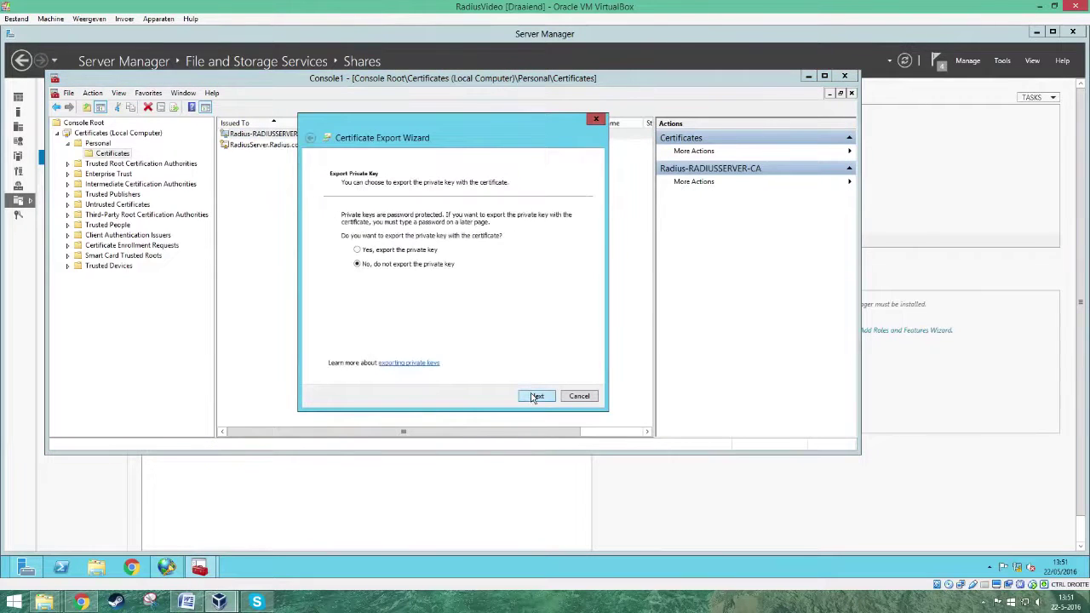
{"action": "left_click", "coordinate": [536, 396]}
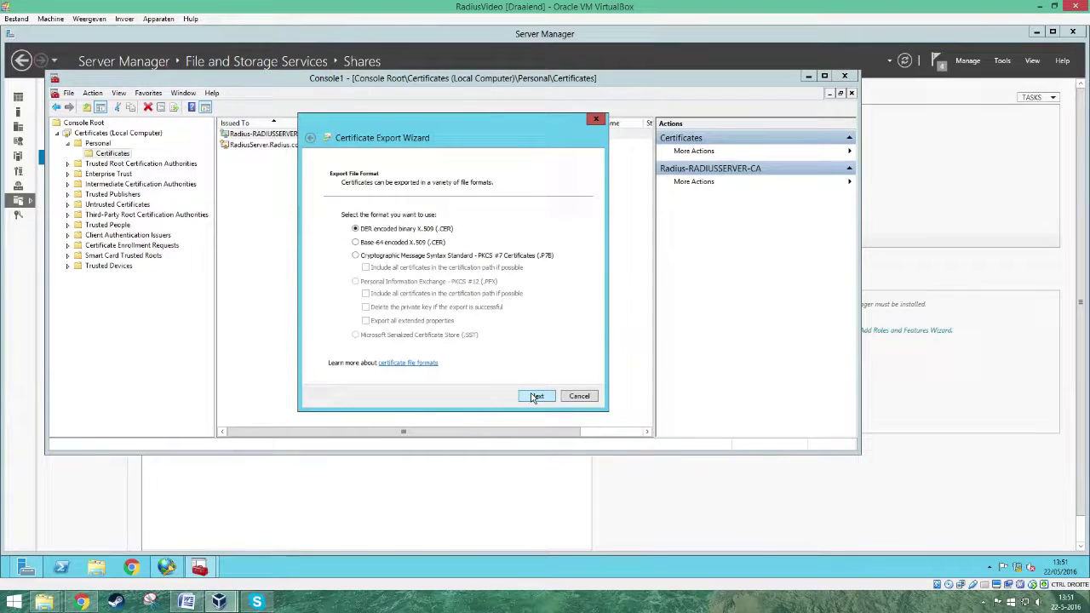
{"action": "left_click", "coordinate": [536, 397]}
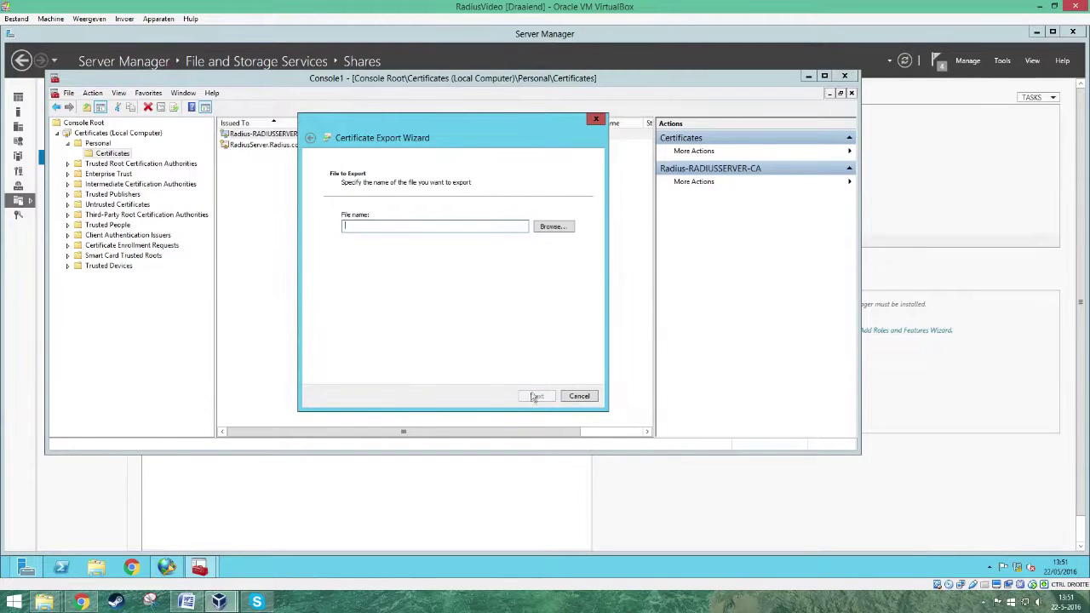
- Save the export as RadiusCertificate in the desktop Certificates folder
{"action": "left_click", "coordinate": [550, 227]}
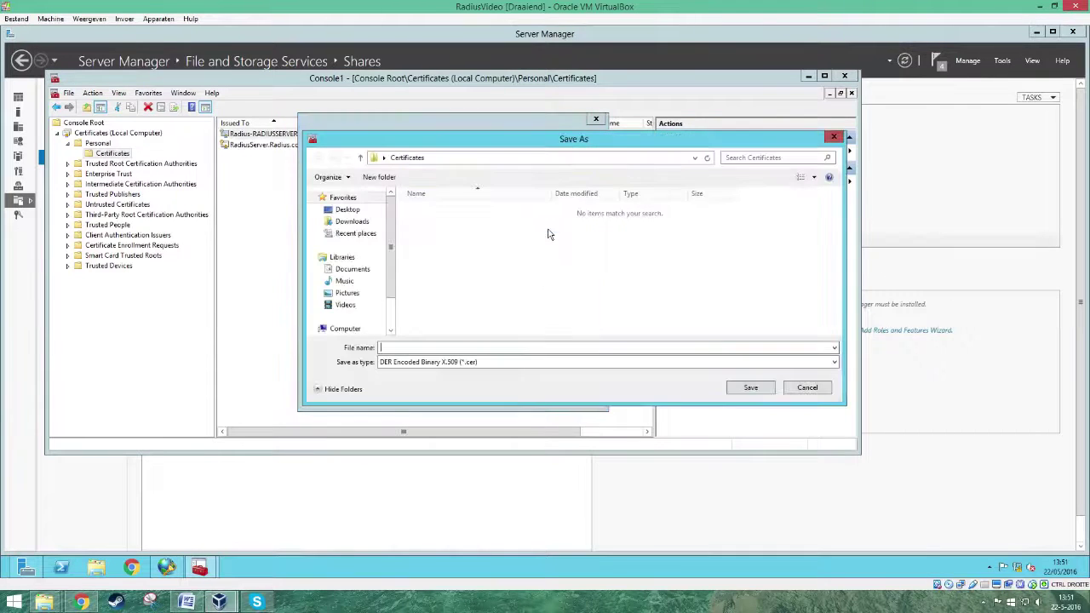
{"action": "left_click", "coordinate": [345, 210]}
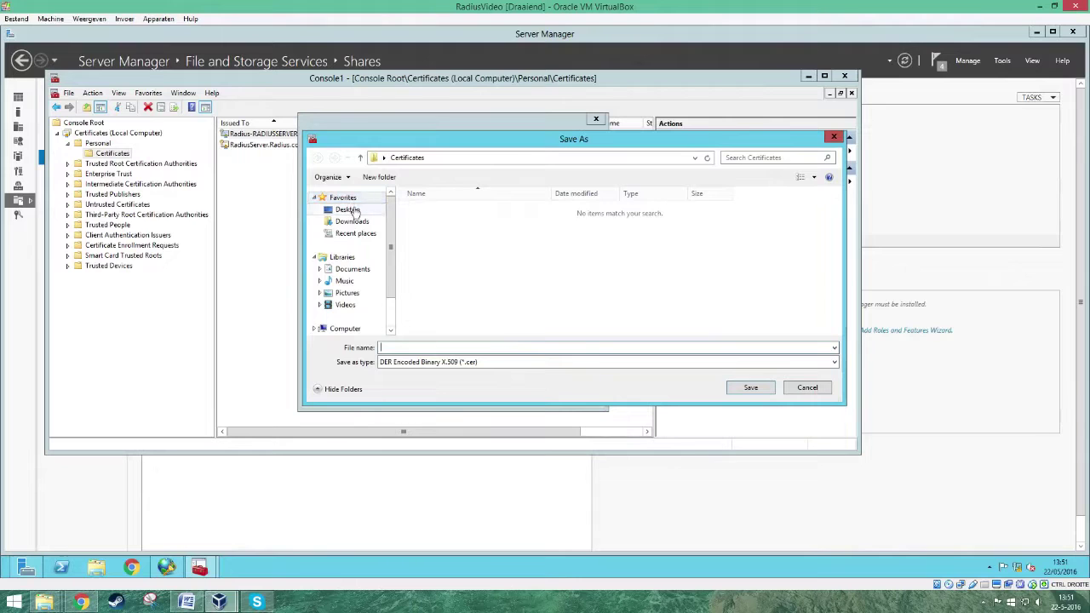
{"action": "double_click", "coordinate": [611, 238]}
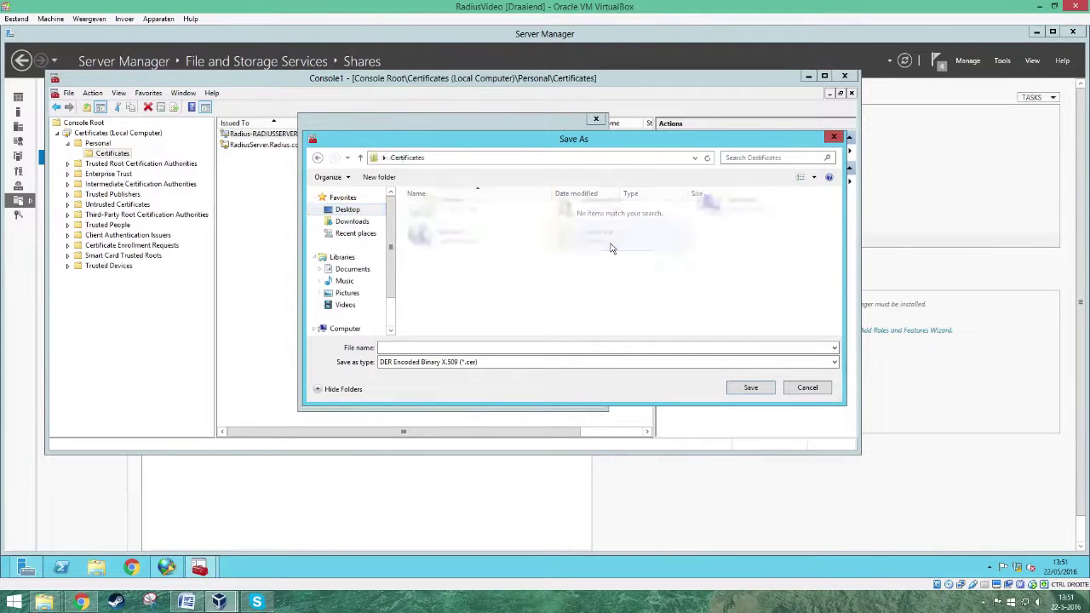
{"action": "left_click", "coordinate": [436, 347]}
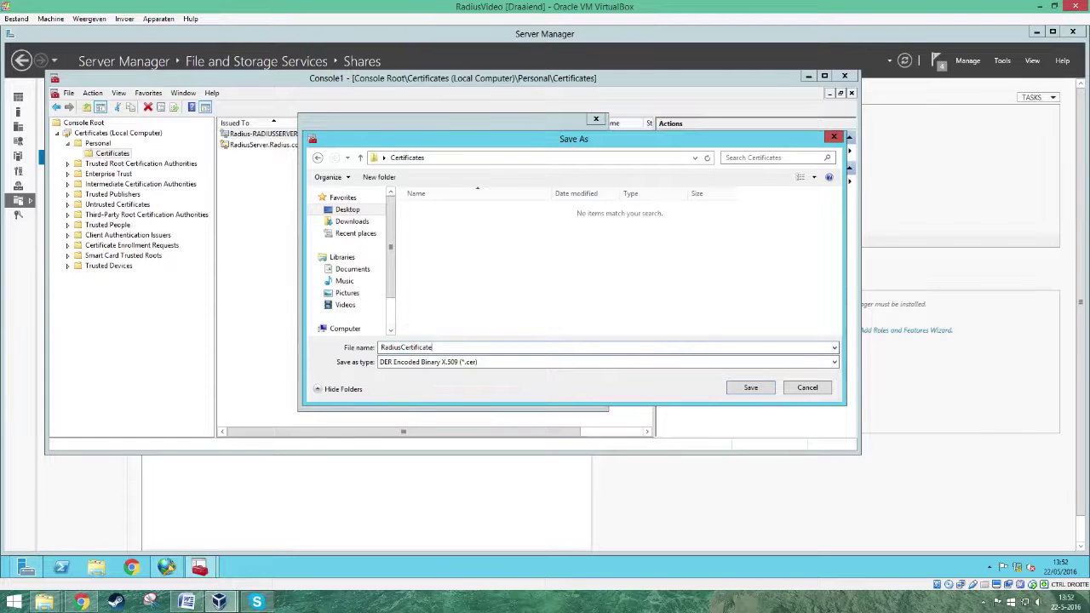
{"action": "left_click", "coordinate": [751, 388]}
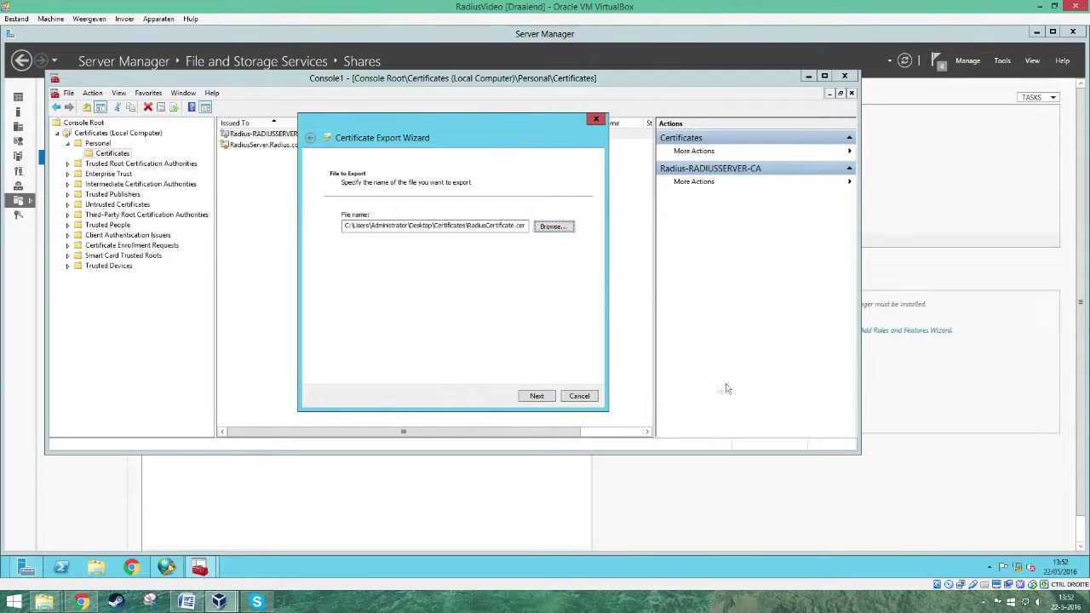
- Finish the certificate export, then show the desktop and select the Certificates folder
{"action": "left_click", "coordinate": [535, 396]}
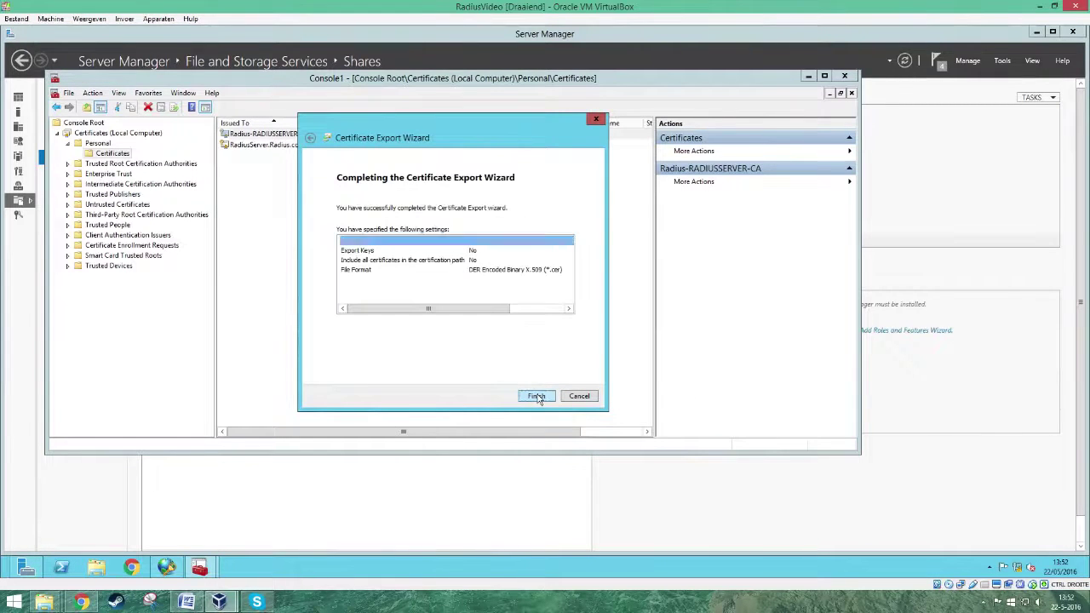
{"action": "left_click", "coordinate": [536, 397]}
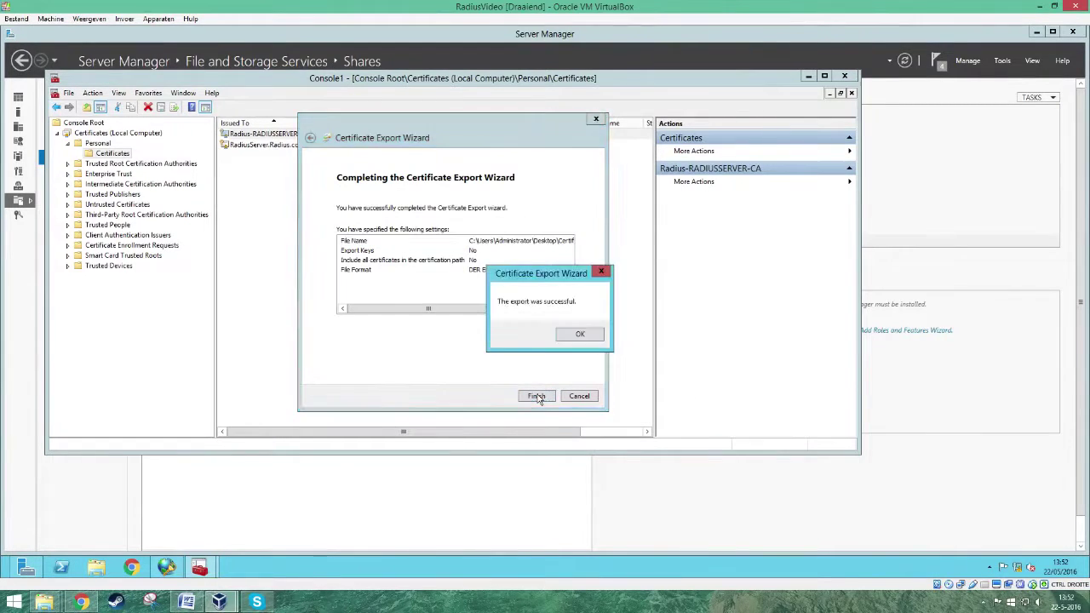
{"action": "left_click", "coordinate": [580, 335]}
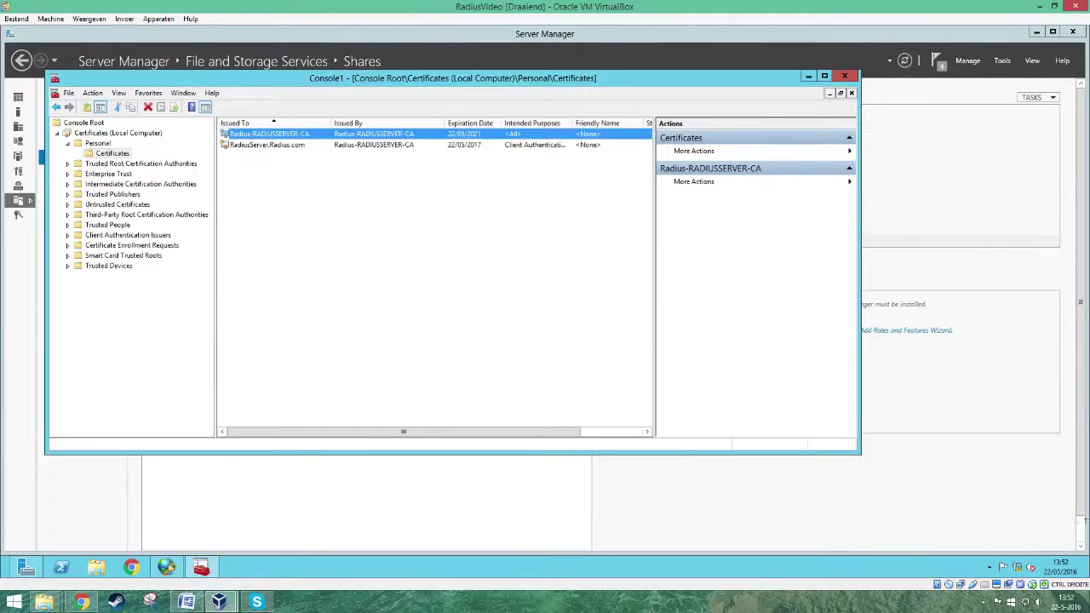
{"action": "key", "text": "super+d"}
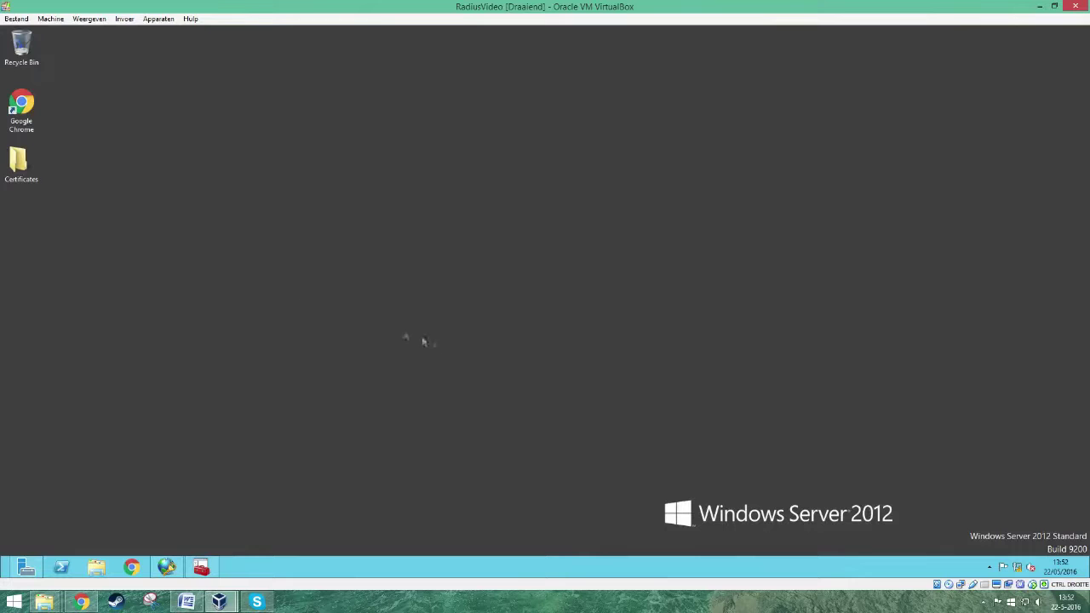
{"action": "left_click", "coordinate": [25, 166]}
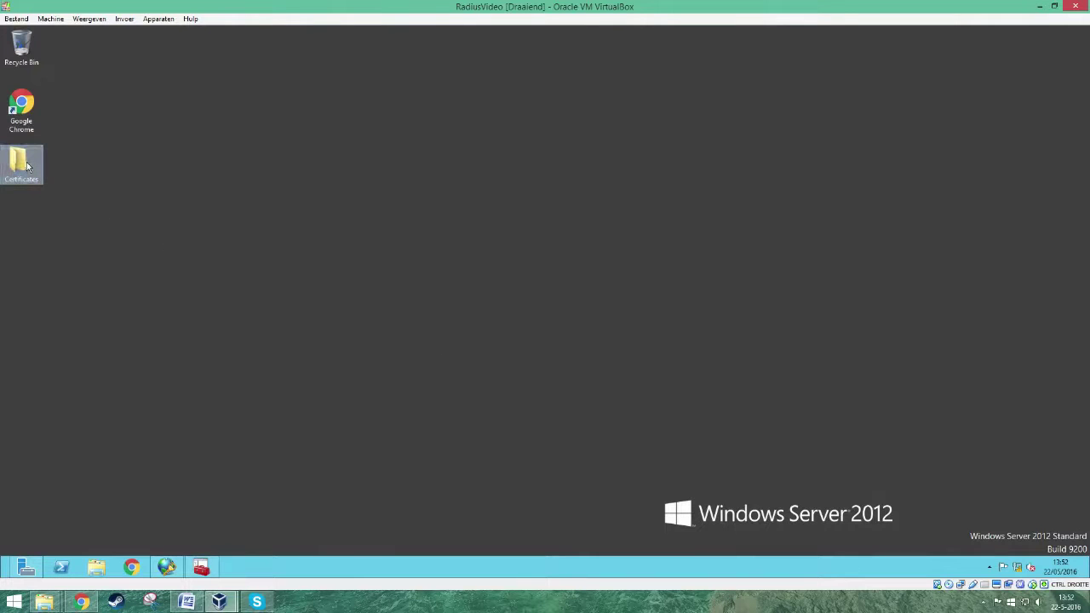
- Confirm RadiusCertificate is in the Certificates folder, then search the Start screen for mmc
{"action": "double_click", "coordinate": [26, 166]}
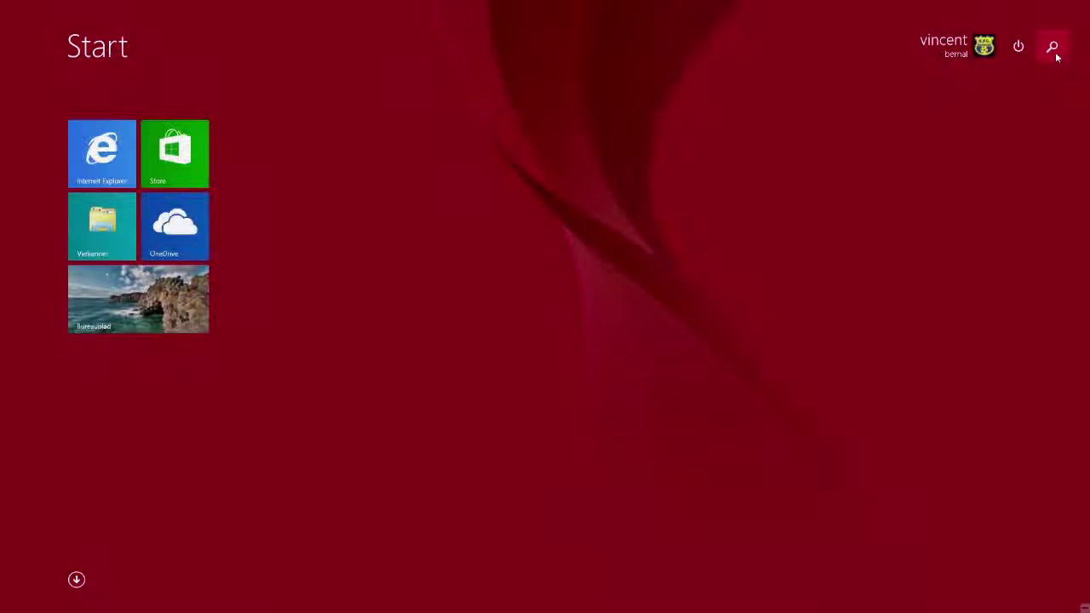
{"action": "left_click", "coordinate": [1053, 47]}
{"action": "type", "text": "mmc"}
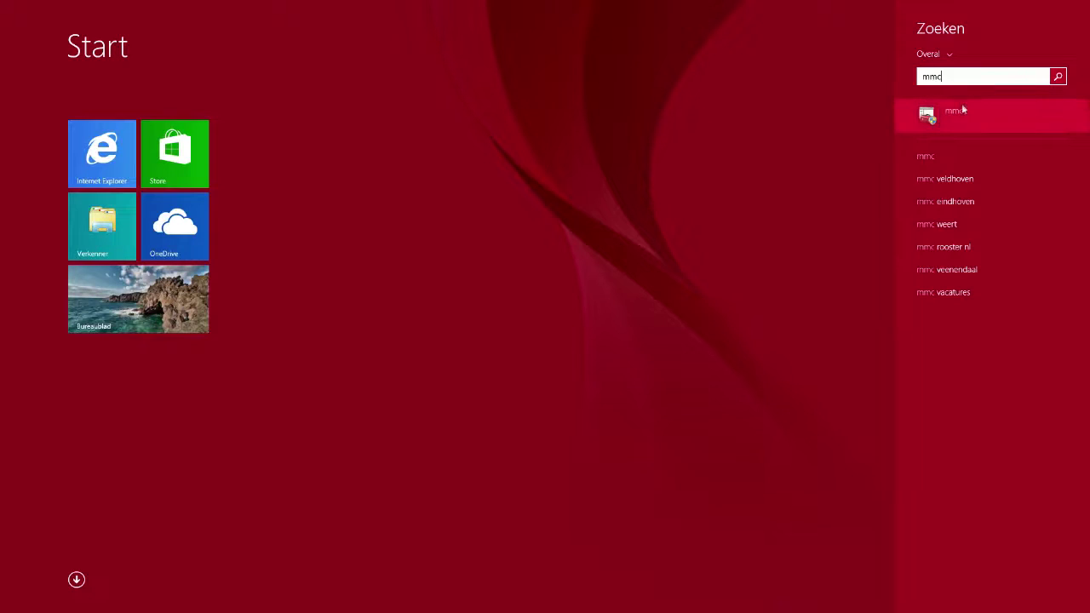
- Add the Certificaten snap-in for the computer account and open Vertrouwde basiscertificeringsinstanties
{"action": "left_click", "coordinate": [960, 113]}
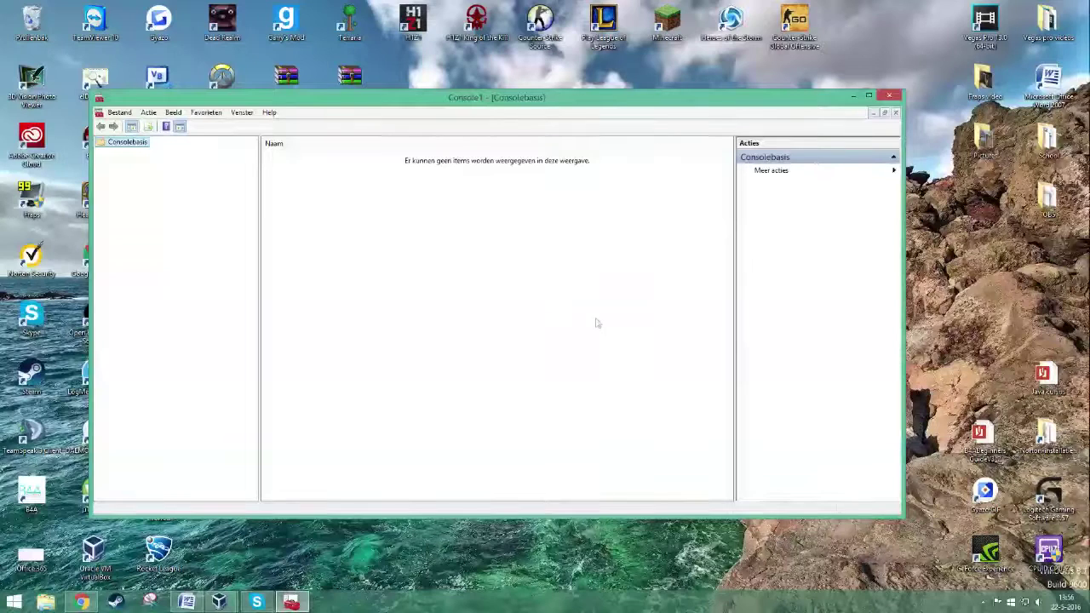
{"action": "left_click", "coordinate": [984, 602]}
{"action": "left_click", "coordinate": [984, 602]}
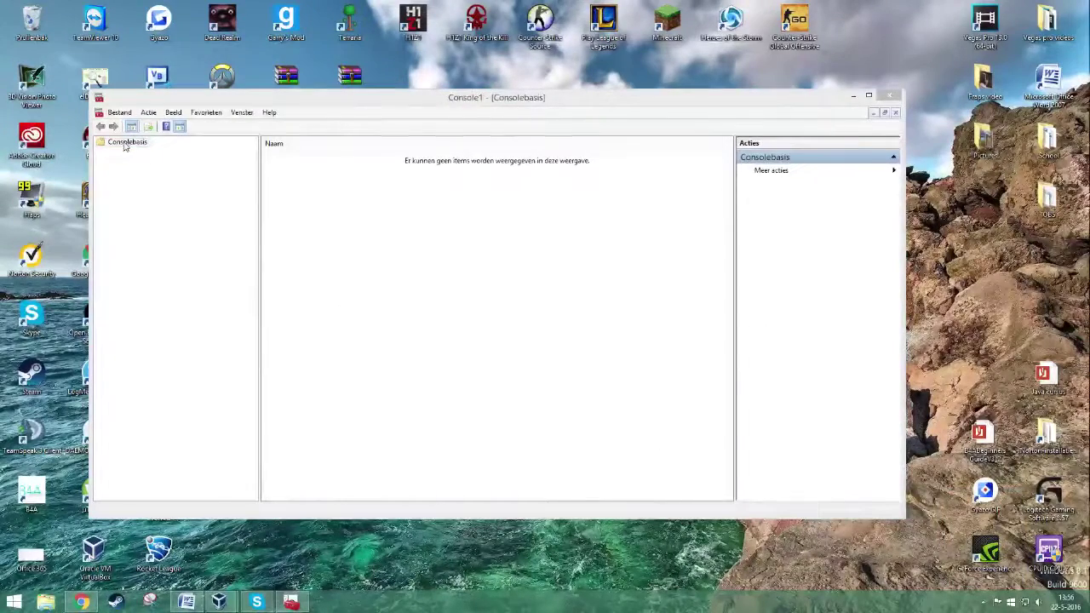
{"action": "left_click", "coordinate": [128, 114]}
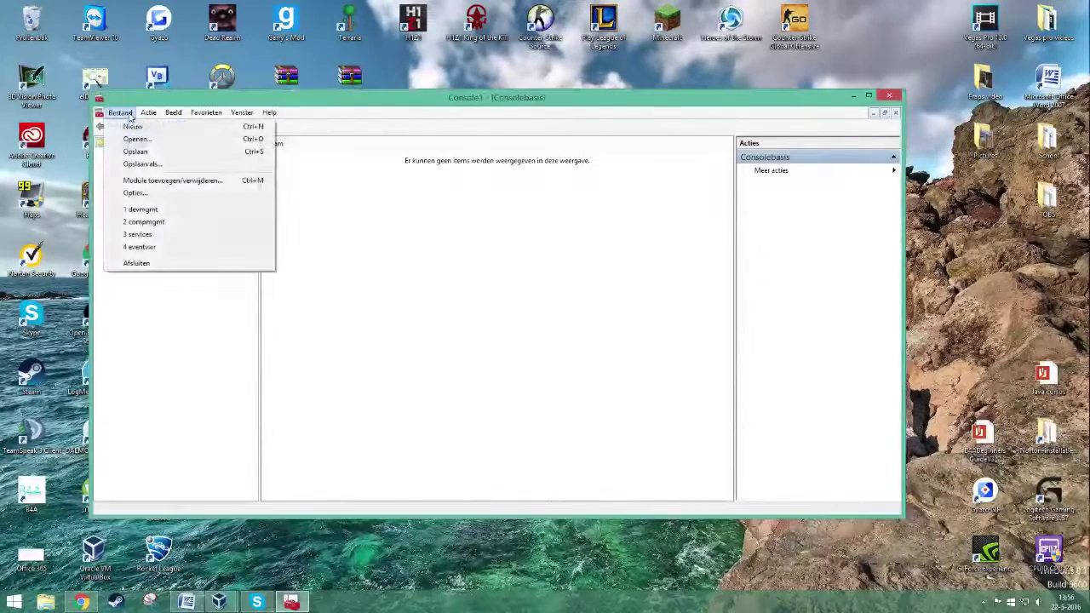
{"action": "left_click", "coordinate": [144, 181]}
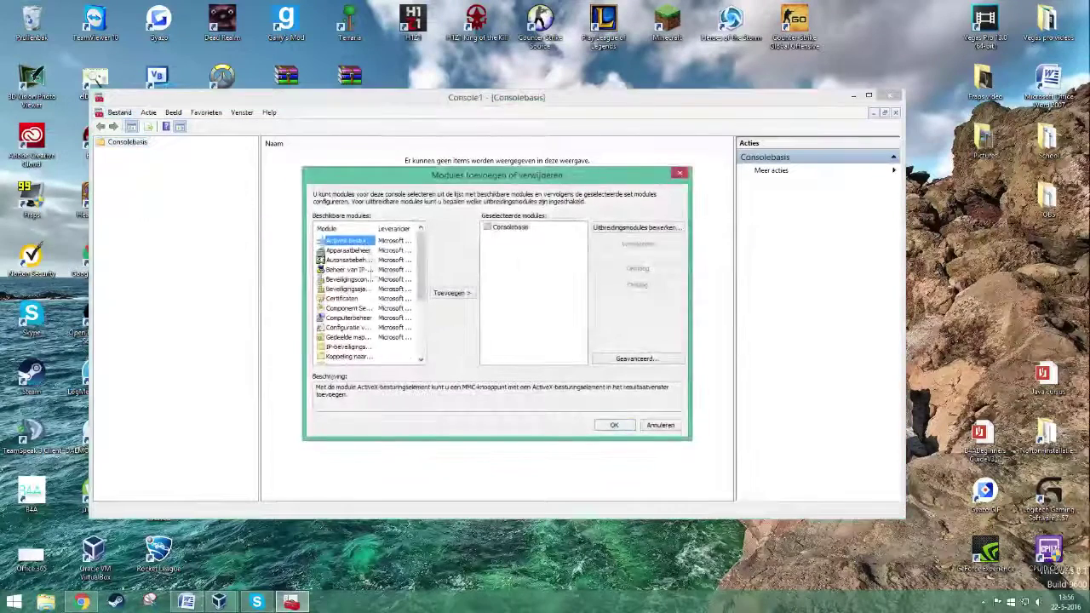
{"action": "double_click", "coordinate": [345, 298]}
{"action": "left_click", "coordinate": [361, 246]}
{"action": "left_click", "coordinate": [548, 384]}
{"action": "left_click", "coordinate": [548, 384]}
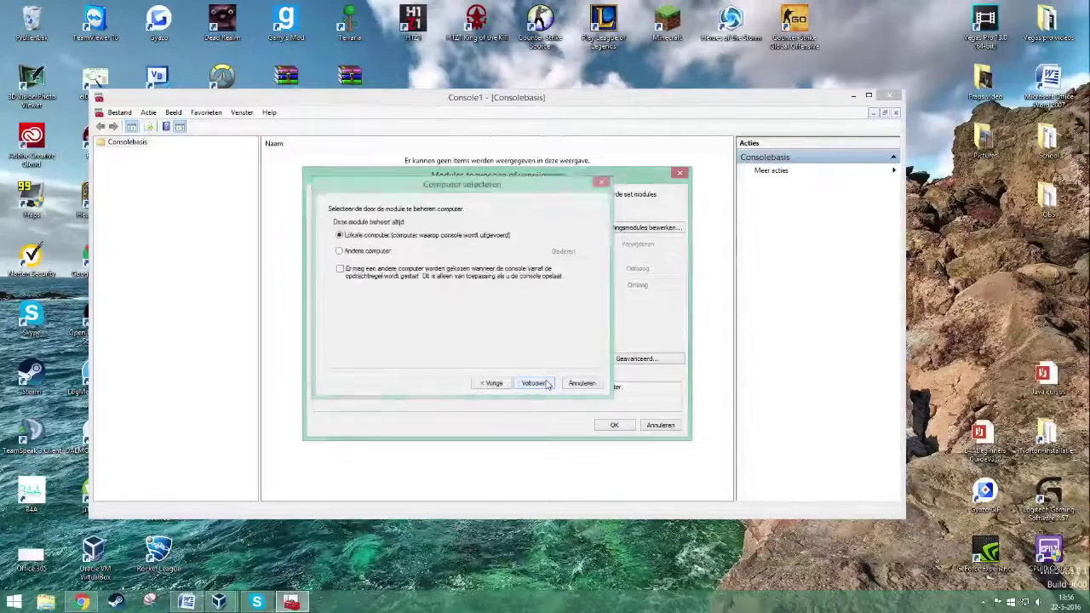
{"action": "left_click", "coordinate": [613, 425]}
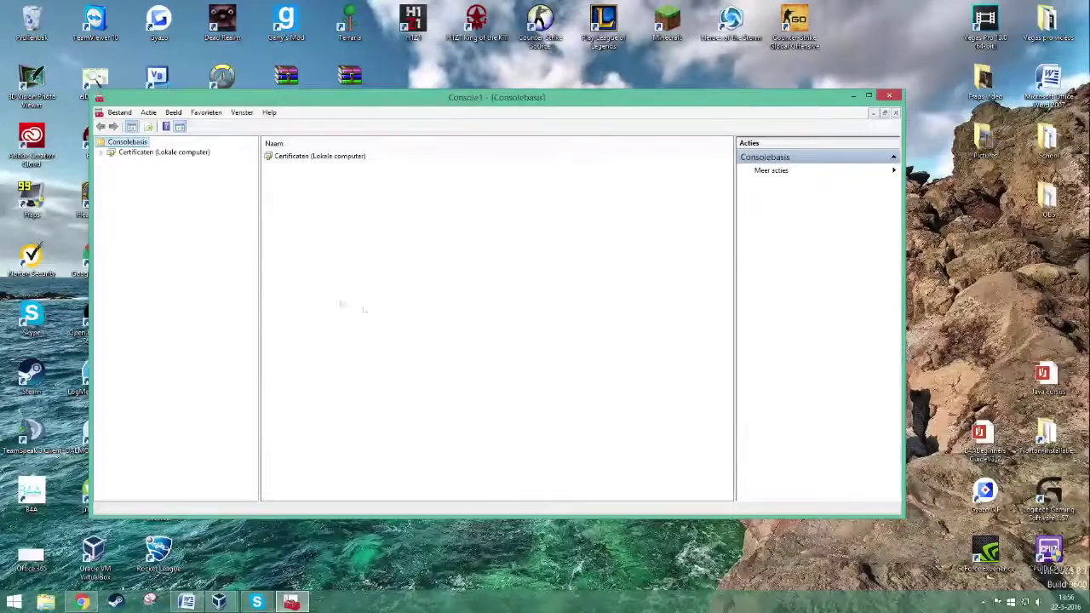
{"action": "left_click", "coordinate": [100, 152]}
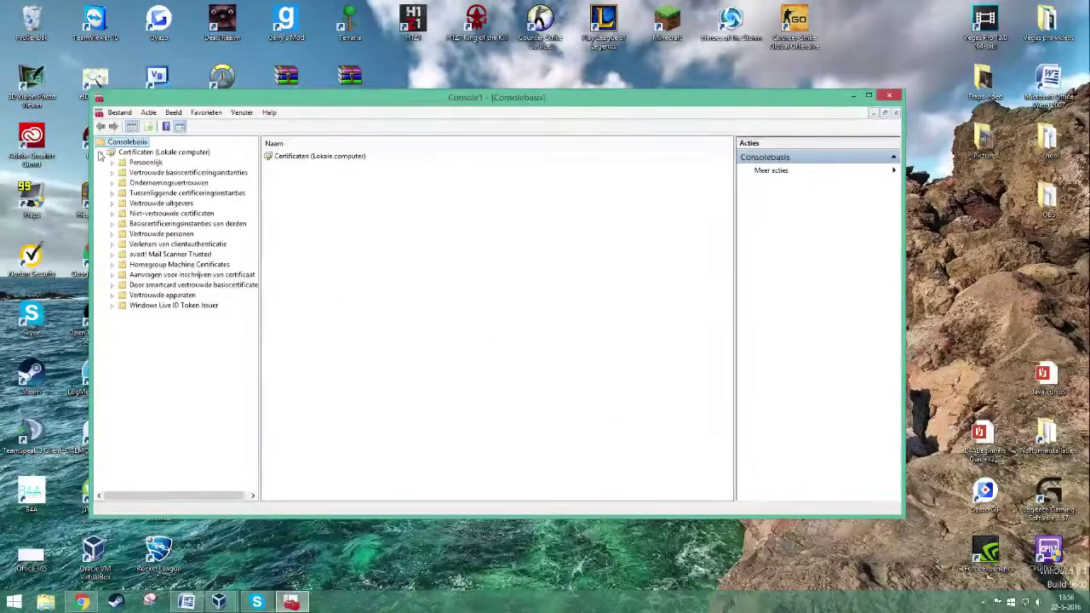
{"action": "left_click", "coordinate": [158, 173]}
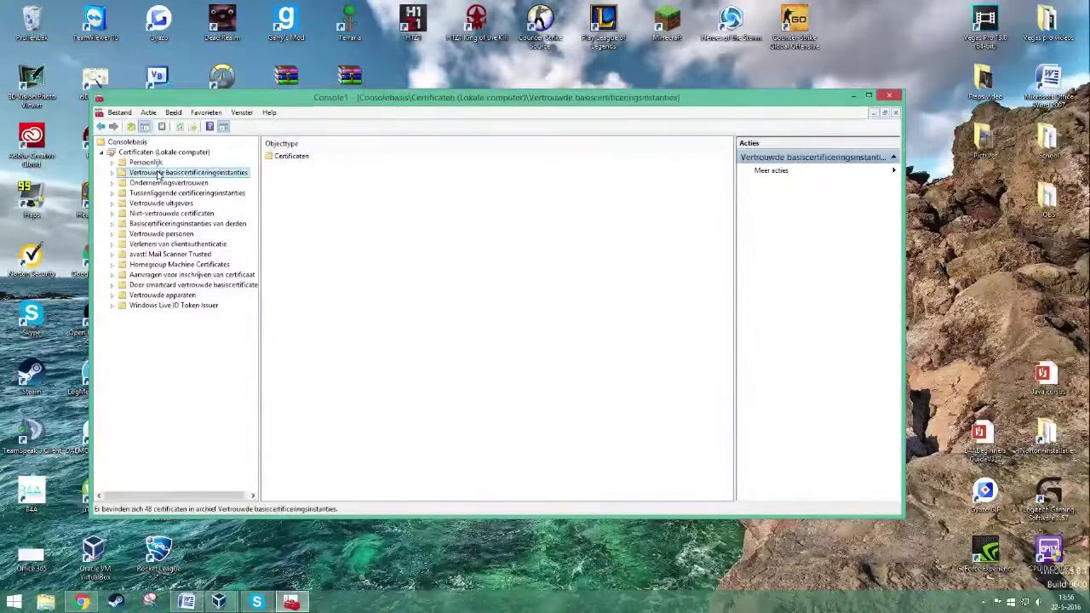
- Import RadiusCertificate from the desktop Certificate folder into Vertrouwde basiscertificeringsinstanties
{"action": "right_click", "coordinate": [158, 174]}
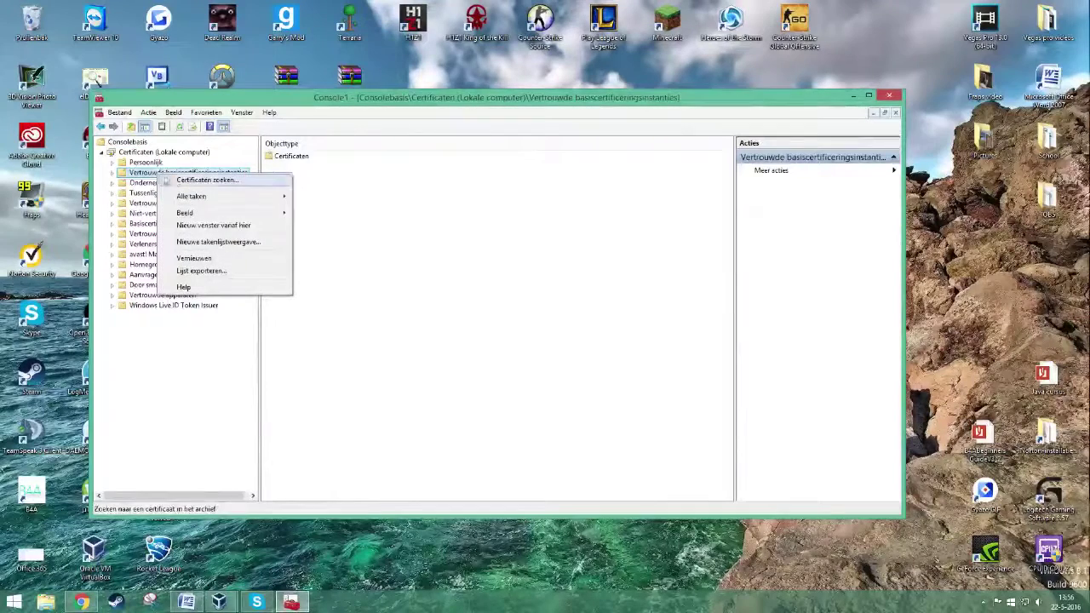
{"action": "mouse_move", "coordinate": [204, 201]}
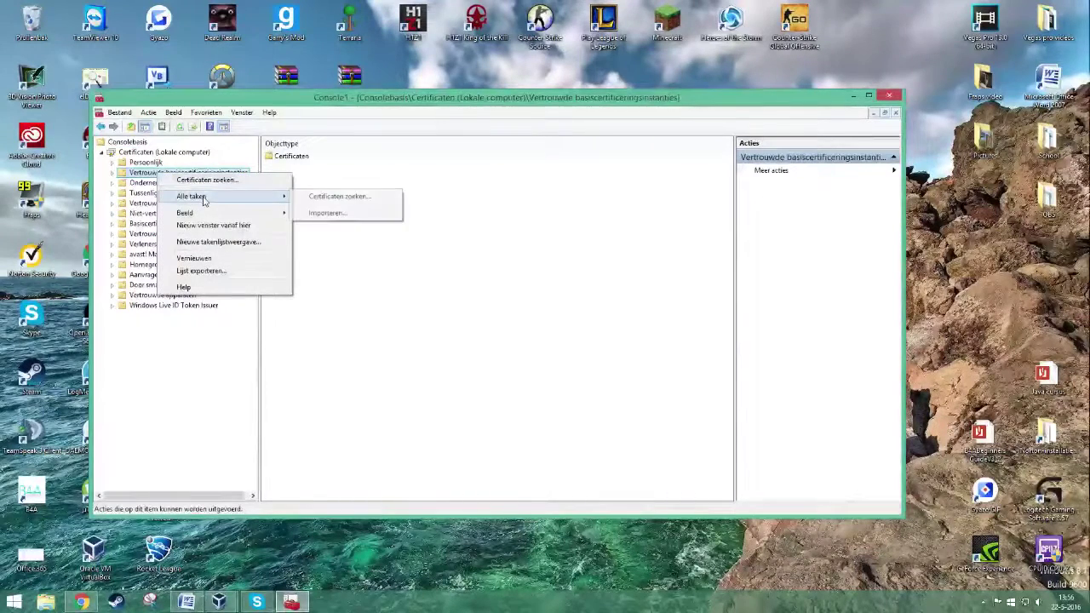
{"action": "left_click", "coordinate": [328, 213]}
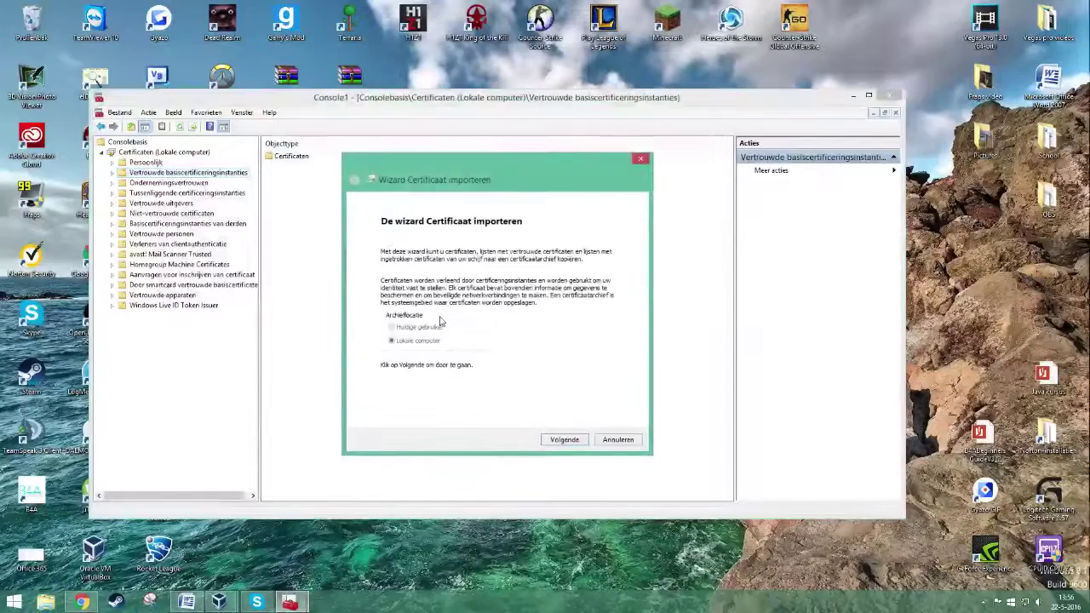
{"action": "left_click", "coordinate": [565, 441]}
{"action": "left_click", "coordinate": [600, 272]}
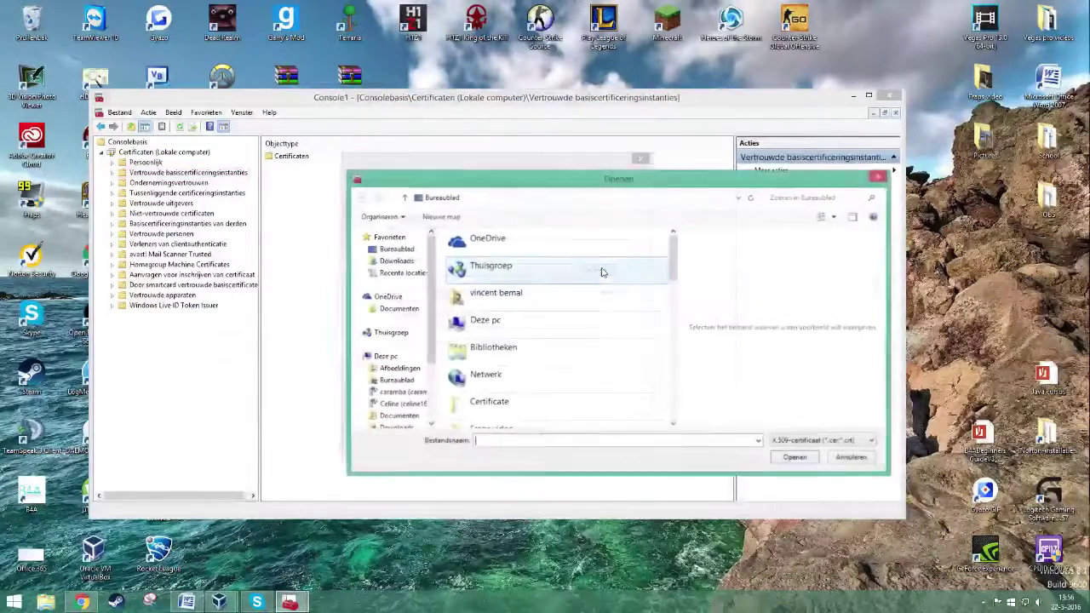
{"action": "double_click", "coordinate": [553, 403]}
{"action": "left_click", "coordinate": [506, 251]}
{"action": "left_click", "coordinate": [795, 458]}
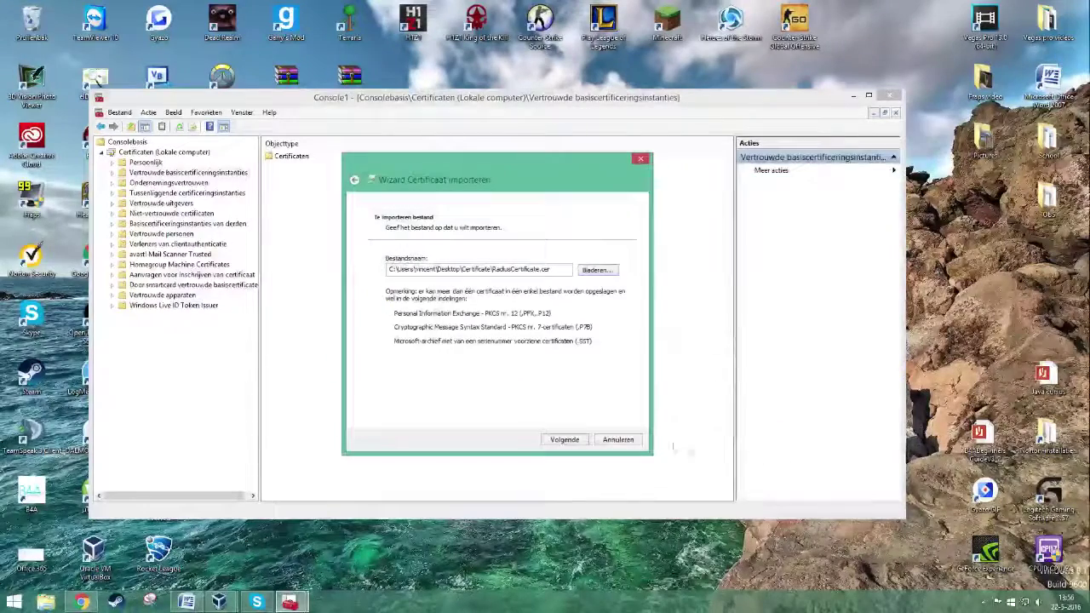
{"action": "left_click", "coordinate": [575, 441]}
{"action": "left_click", "coordinate": [576, 442]}
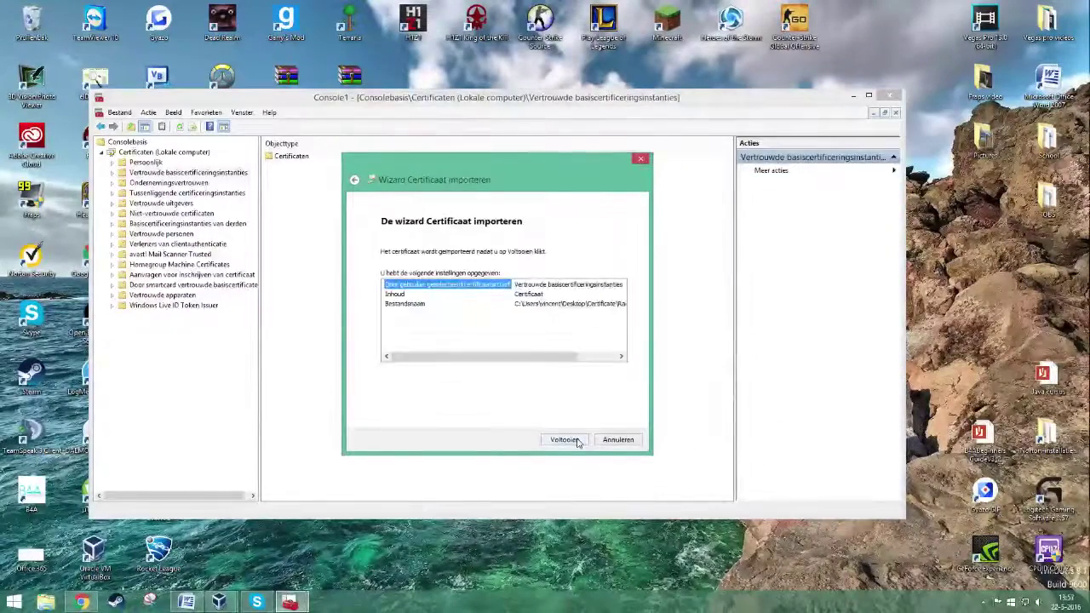
{"action": "left_click", "coordinate": [565, 440]}
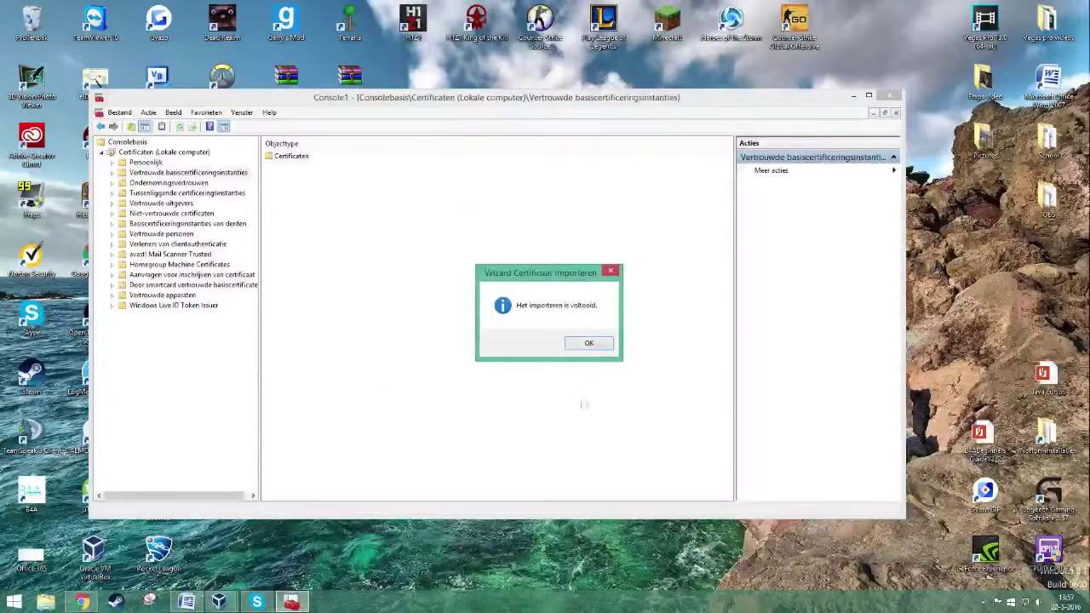
{"action": "left_click", "coordinate": [591, 343]}
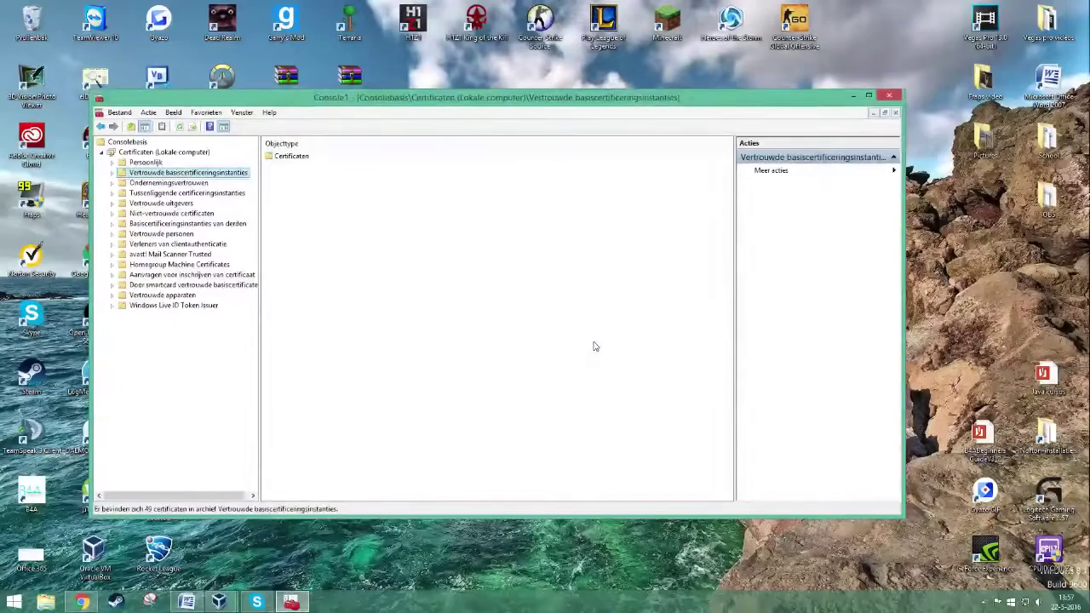
- Close the console, saving it as Console1
{"action": "left_click", "coordinate": [889, 96]}
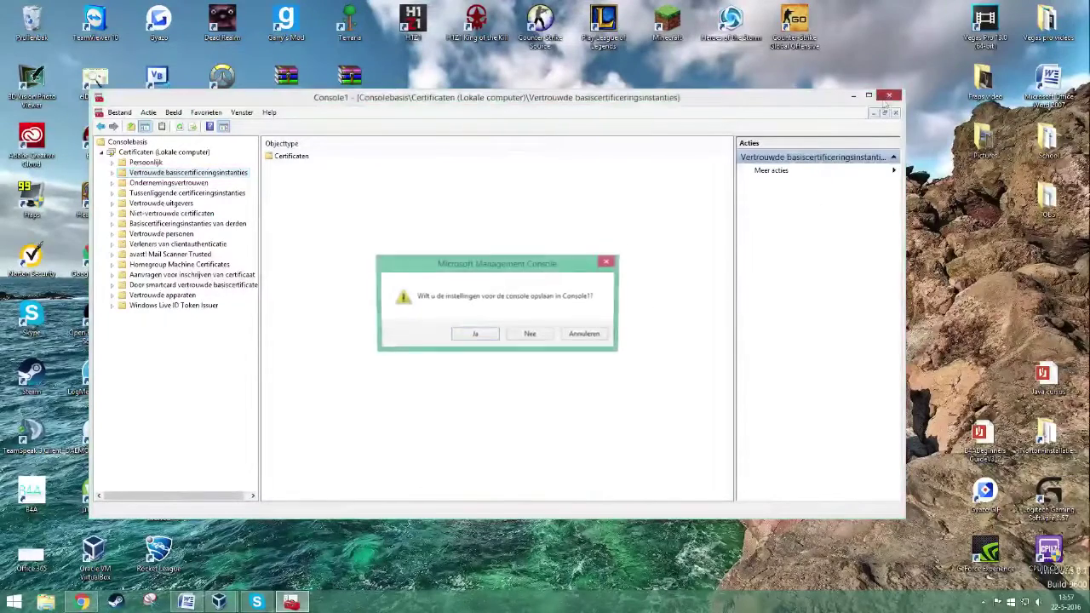
{"action": "left_click", "coordinate": [493, 336]}
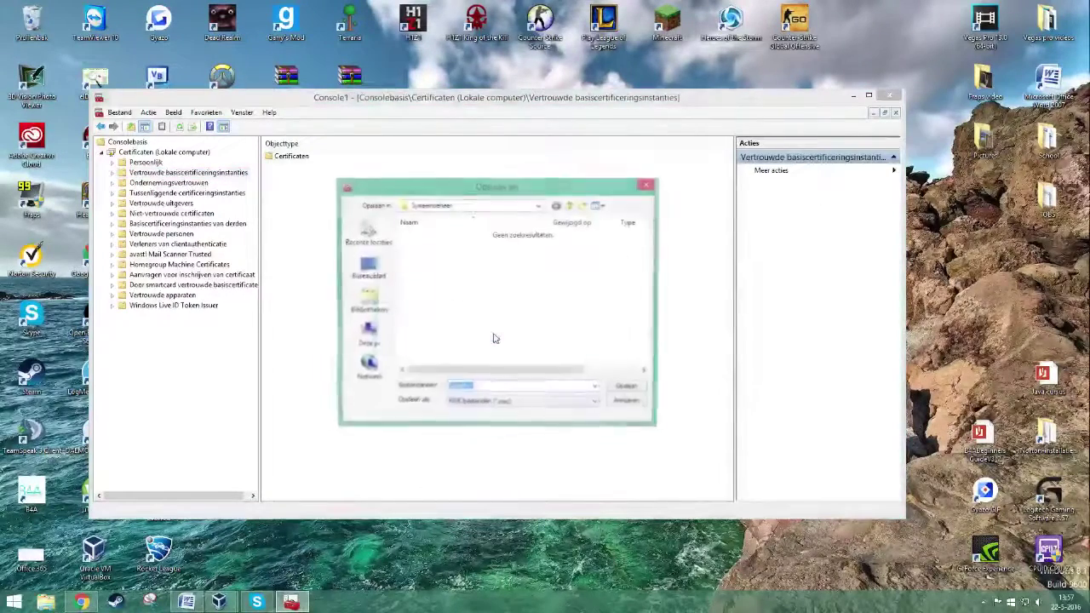
{"action": "left_click", "coordinate": [631, 388]}
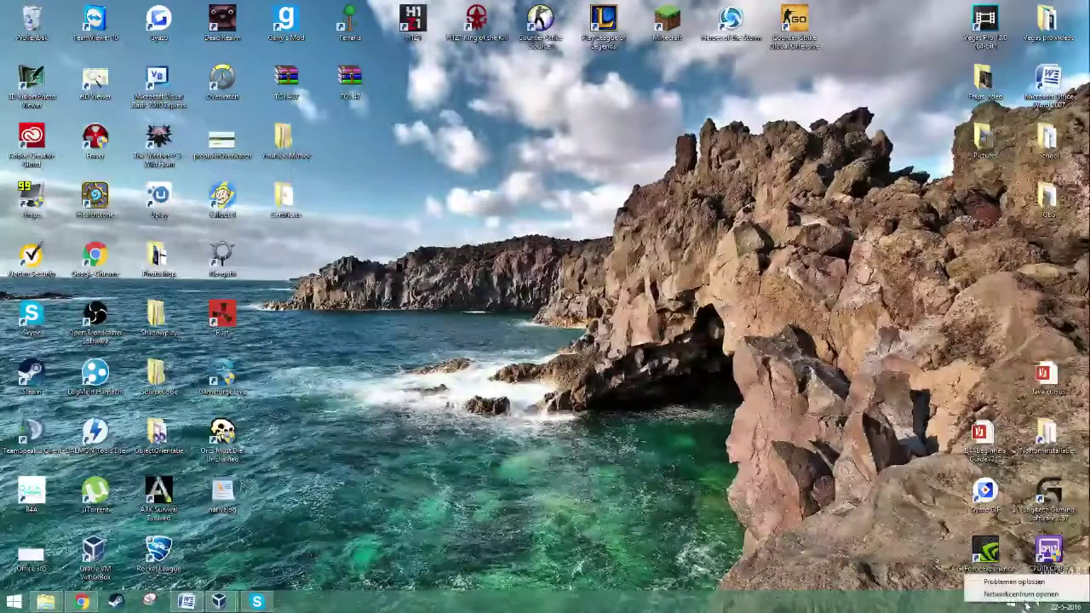
- Manually add wireless network TESTNETWERK with WPA2-Enterprise security, not connecting automatically
{"action": "right_click", "coordinate": [1028, 606]}
{"action": "left_click", "coordinate": [1013, 593]}
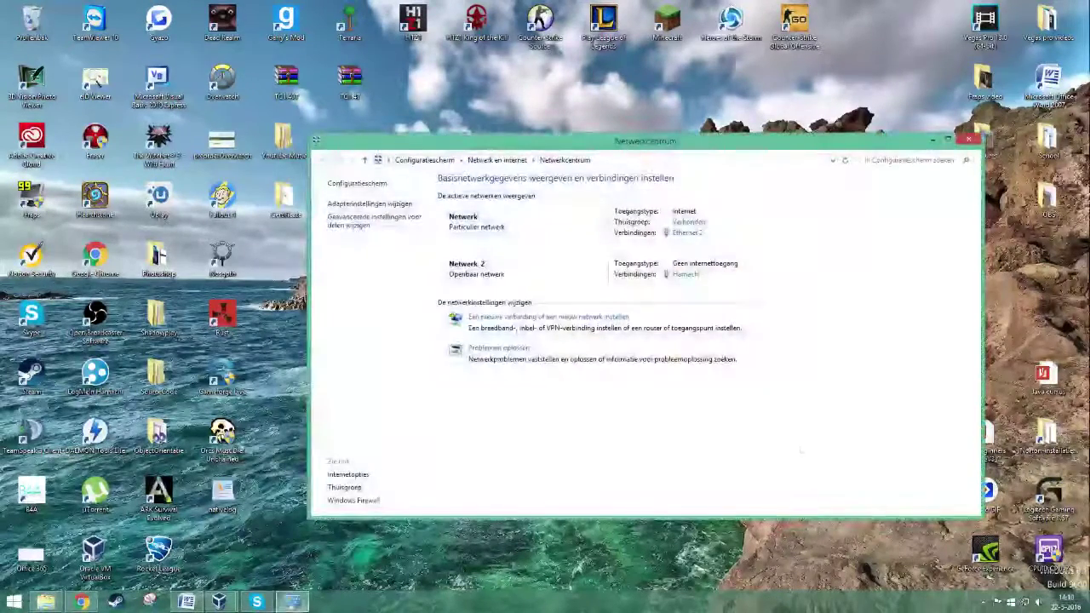
{"action": "left_click", "coordinate": [598, 319]}
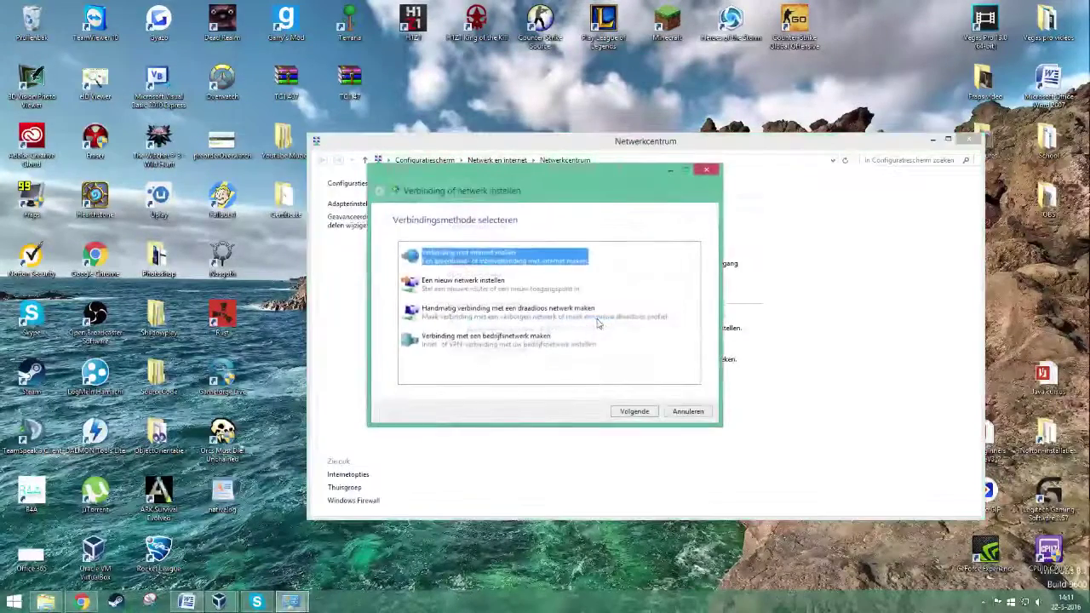
{"action": "left_click", "coordinate": [498, 313]}
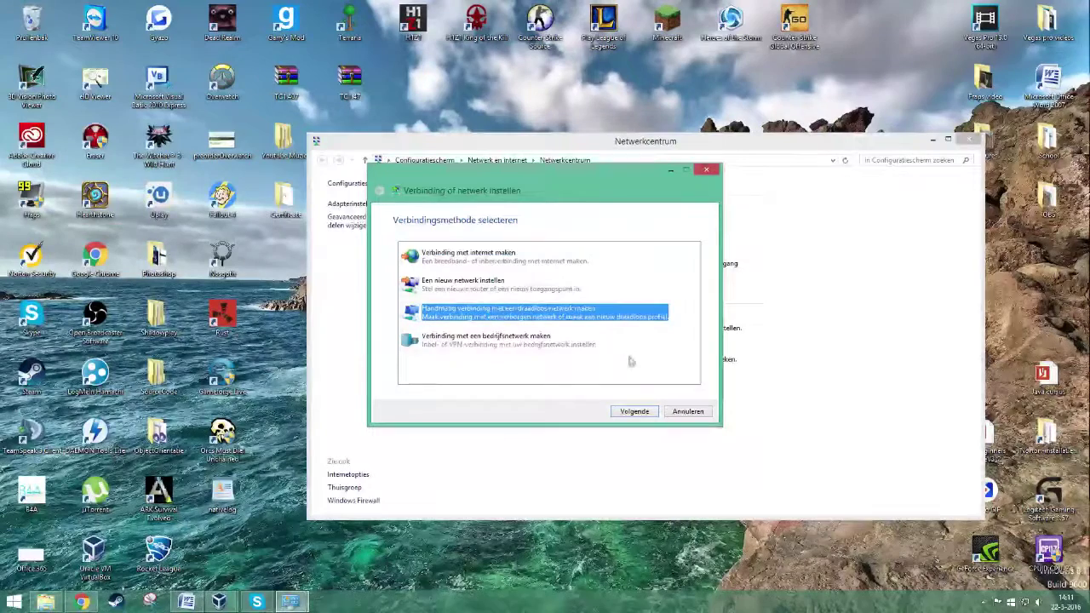
{"action": "left_click", "coordinate": [633, 412]}
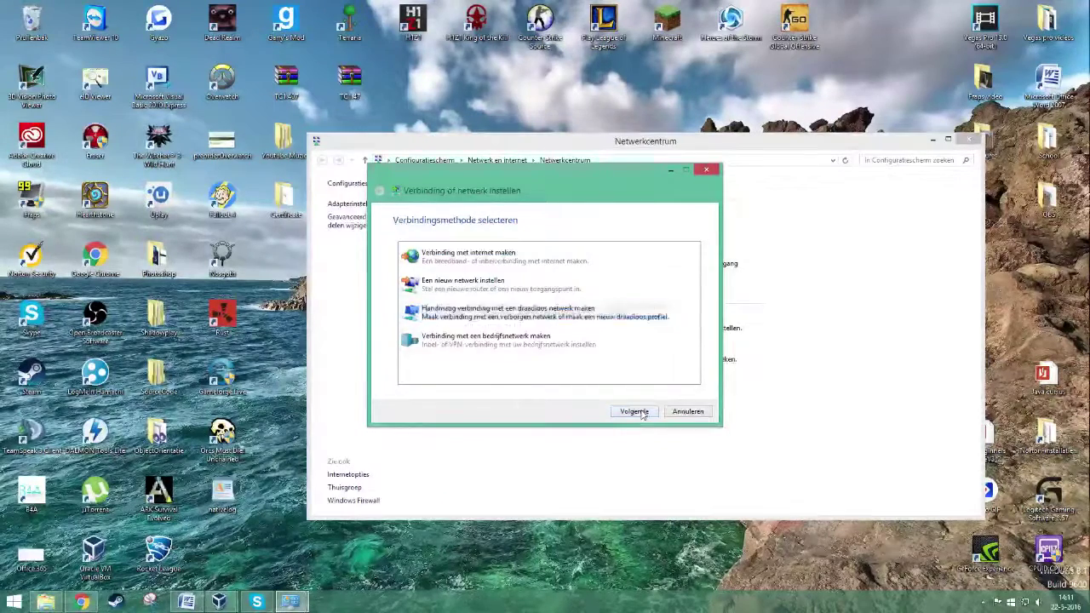
{"action": "type", "text": "TEST"}
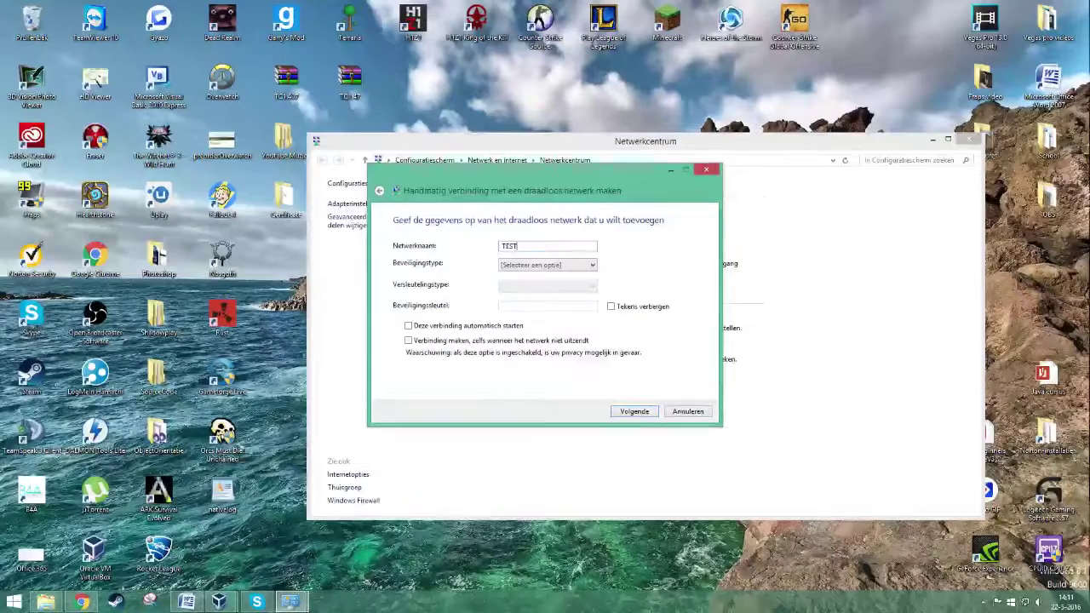
{"action": "type", "text": "NETWERK"}
{"action": "left_click", "coordinate": [552, 266]}
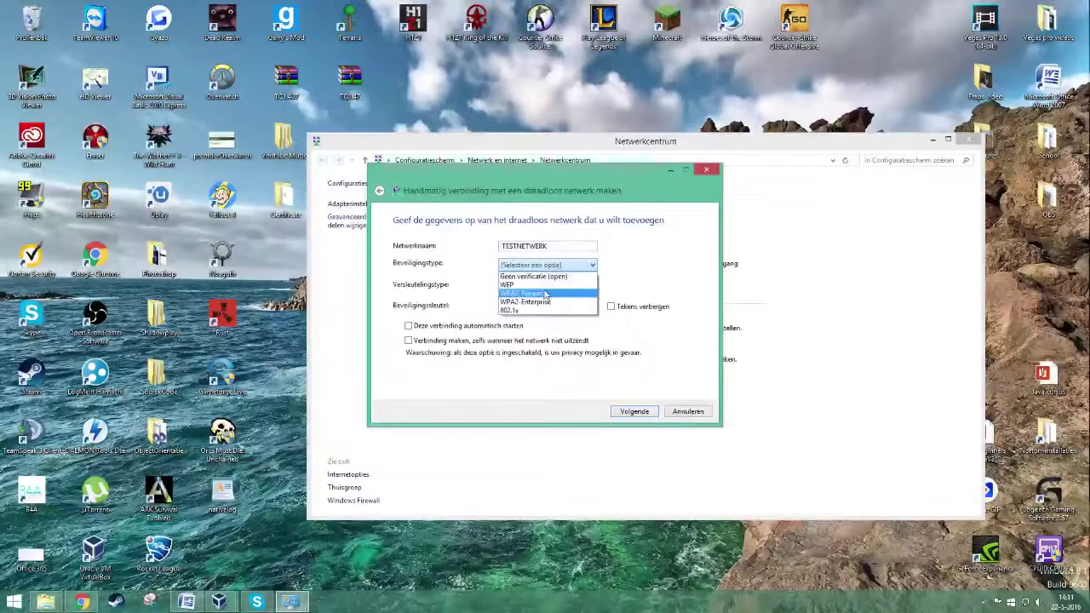
{"action": "left_click", "coordinate": [544, 304]}
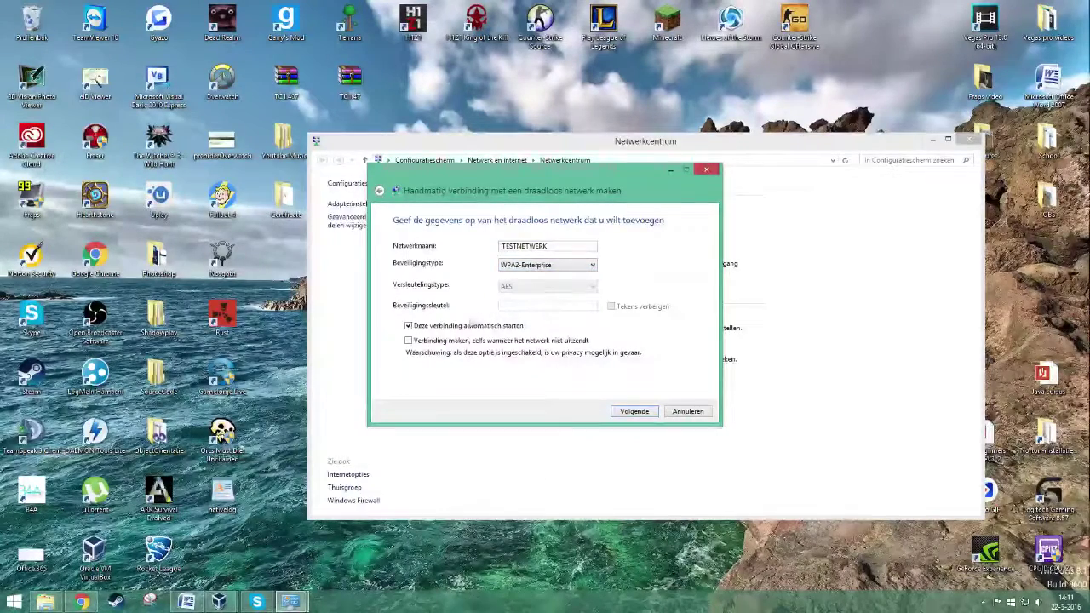
{"action": "left_click", "coordinate": [457, 331]}
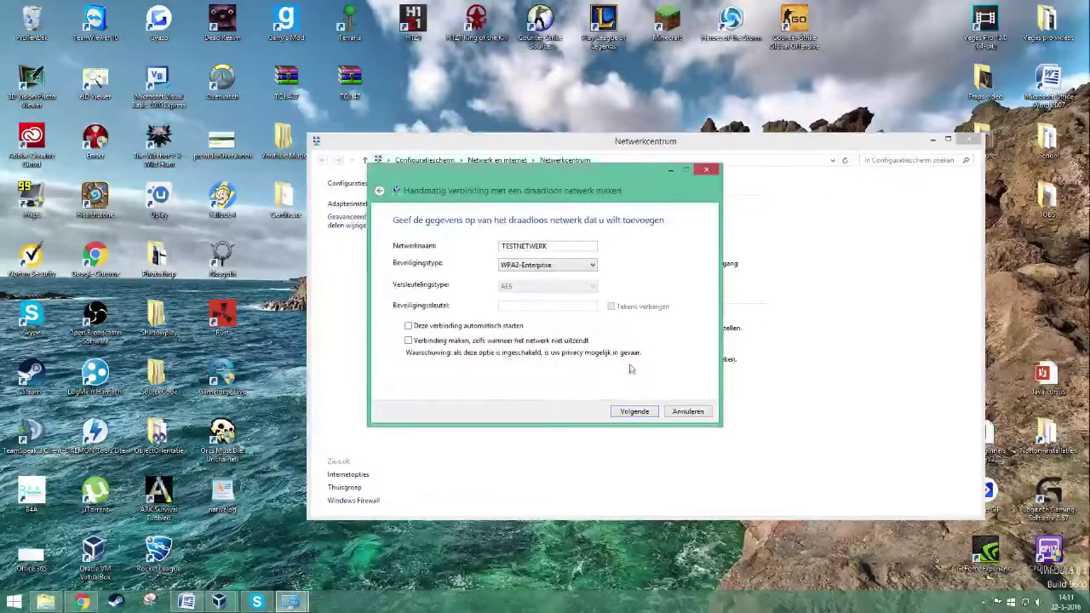
{"action": "left_click", "coordinate": [634, 413]}
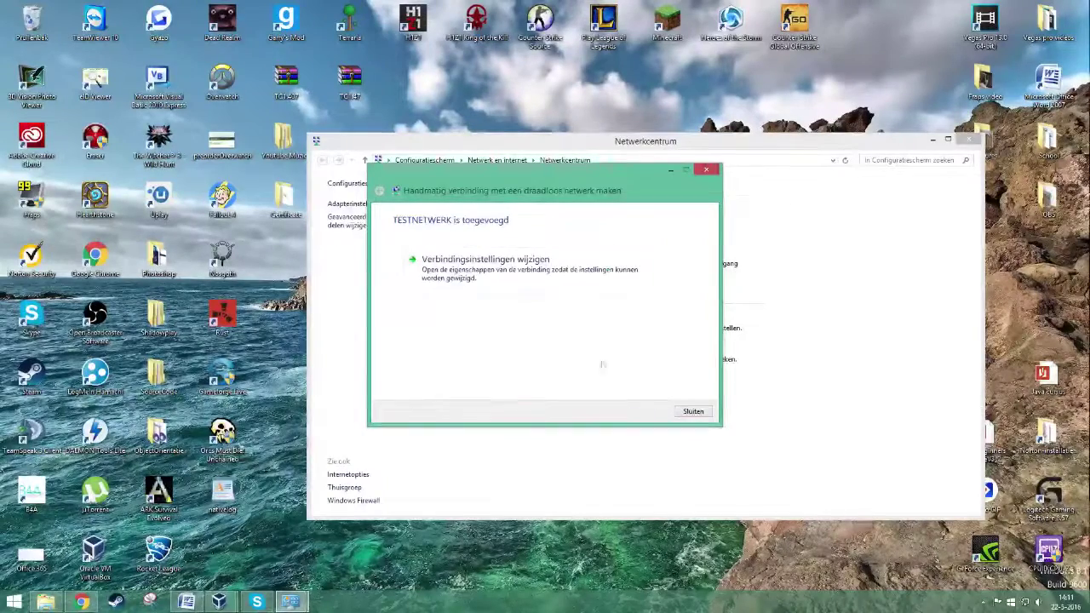
- Stop TESTNETWERK remembering sign-in credentials and review its PEAP MSCHAPv2 settings
{"action": "left_click", "coordinate": [494, 285]}
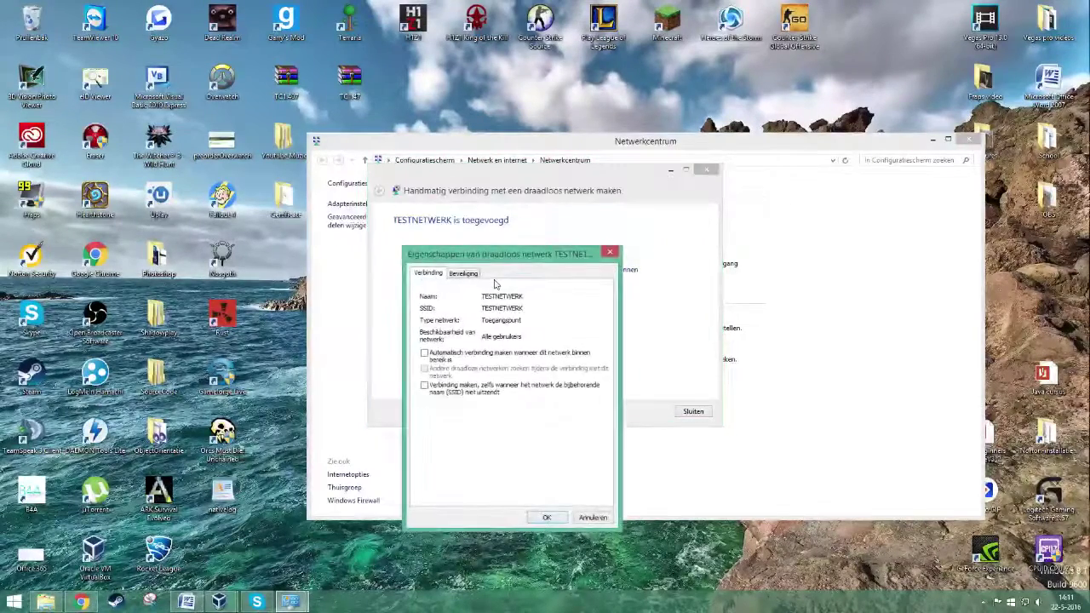
{"action": "left_click", "coordinate": [466, 274]}
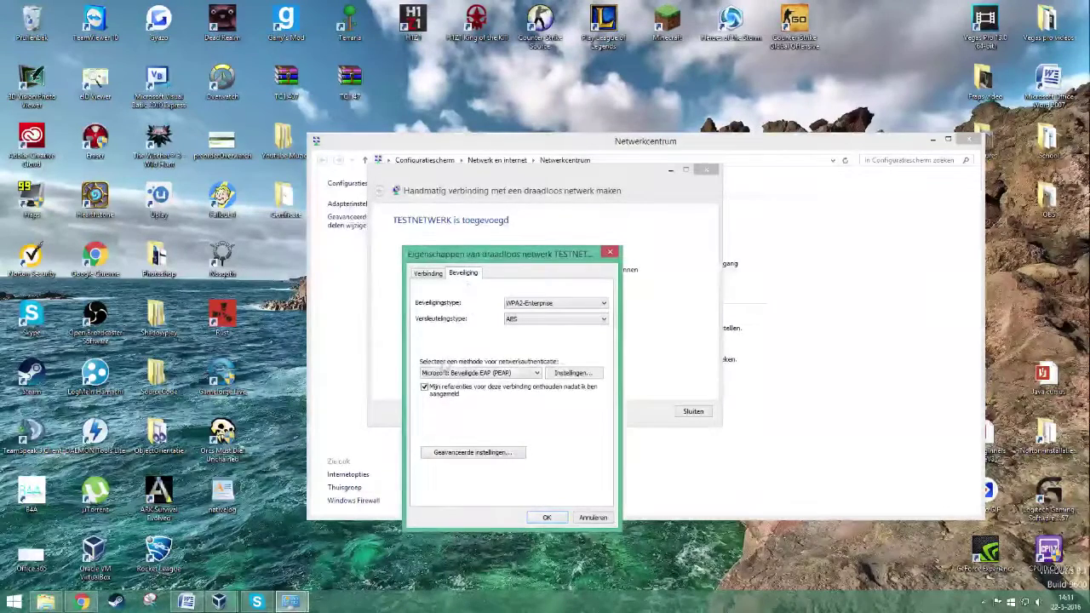
{"action": "left_click", "coordinate": [425, 388]}
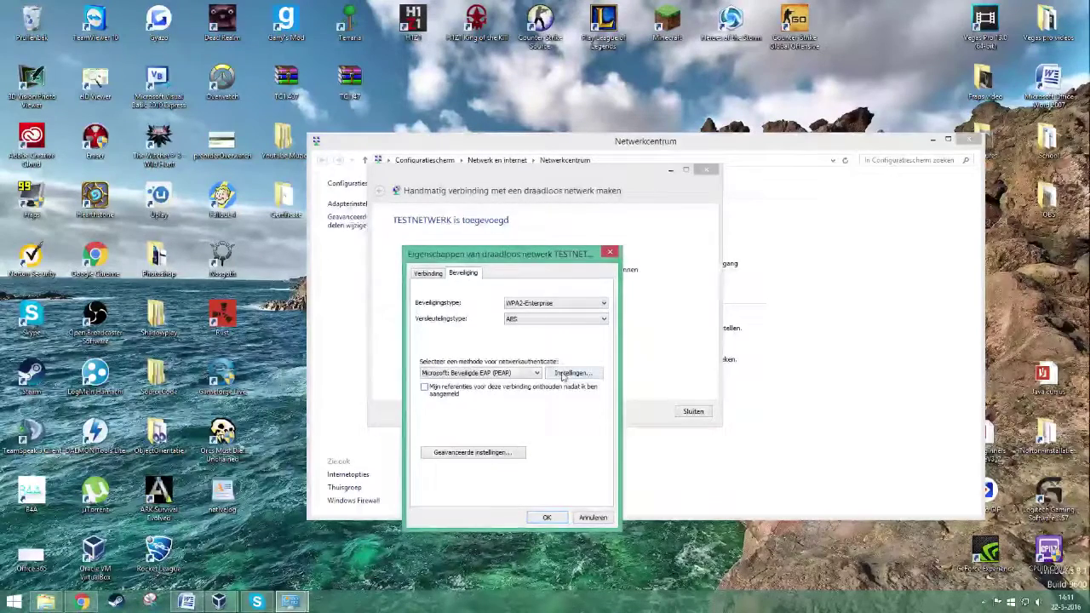
{"action": "left_click", "coordinate": [566, 374]}
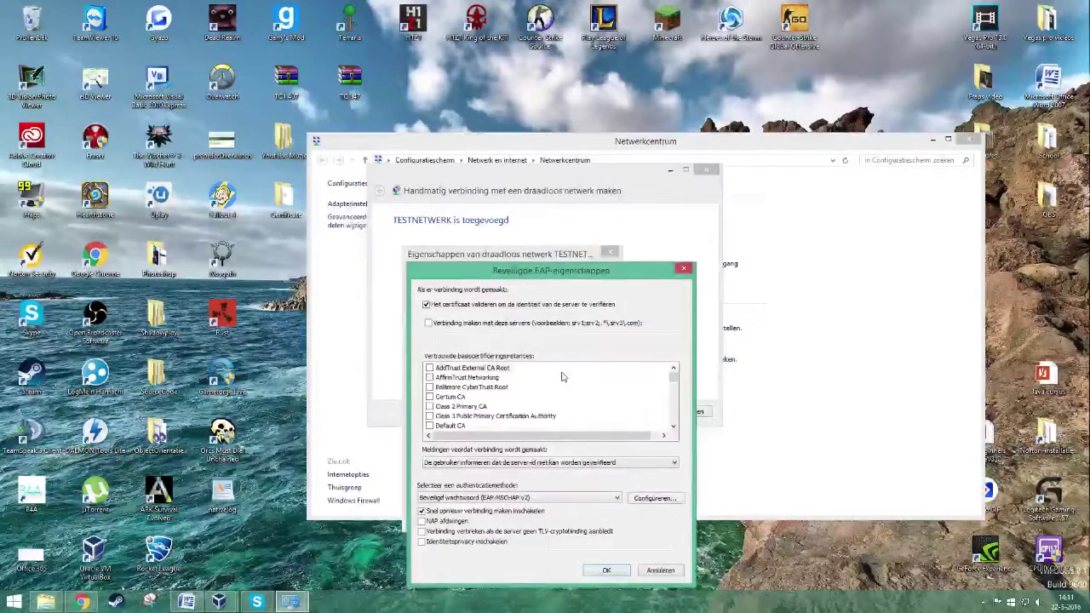
{"action": "left_click", "coordinate": [665, 500]}
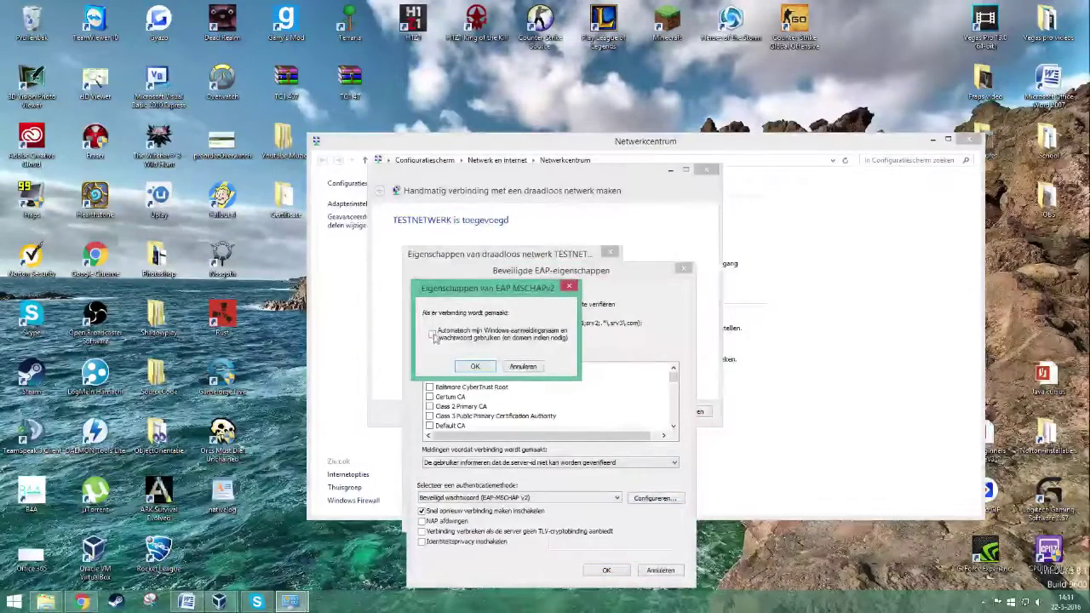
{"action": "left_click", "coordinate": [475, 366]}
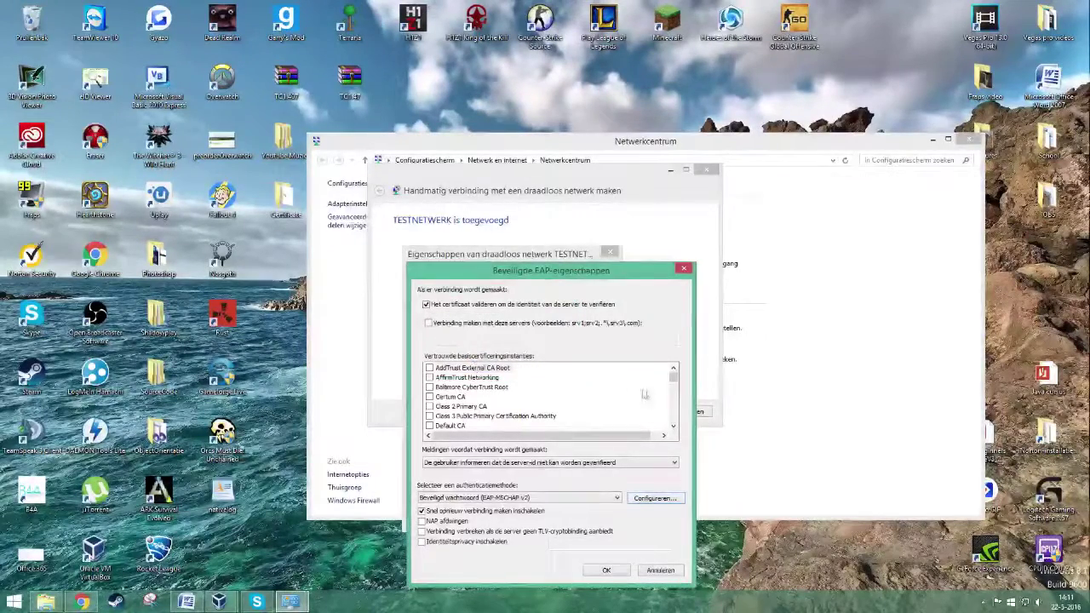
- Trust Radius-RADIUSSERVER-CA, allow only server RadiusServer.Radius.com, and save and close the setup
{"action": "left_click_drag", "start_coordinate": [673, 381], "coordinate": [671, 411]}
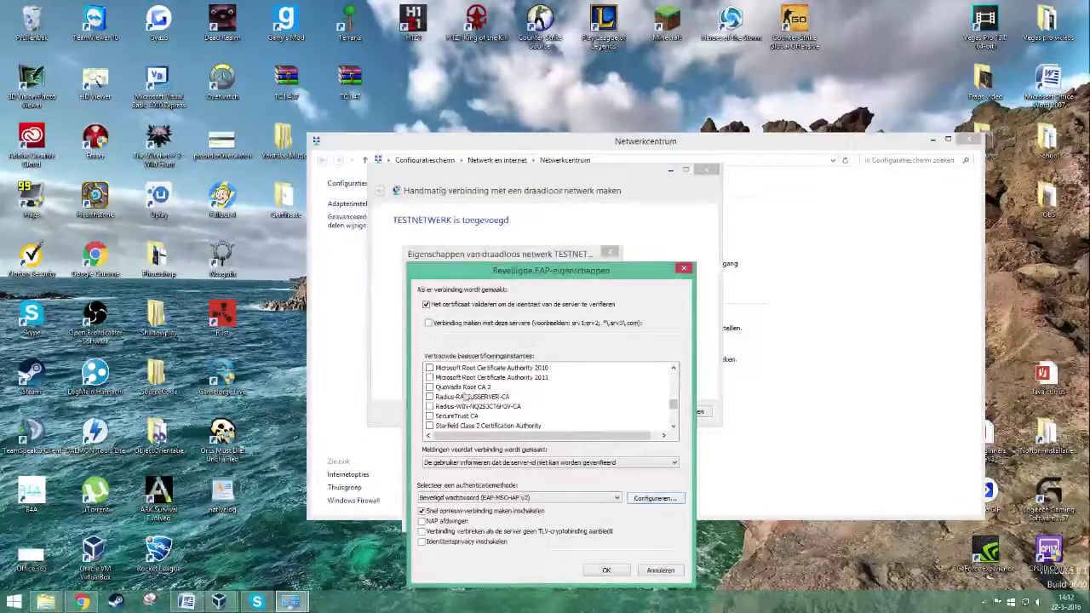
{"action": "left_click", "coordinate": [445, 398]}
{"action": "left_click", "coordinate": [429, 397]}
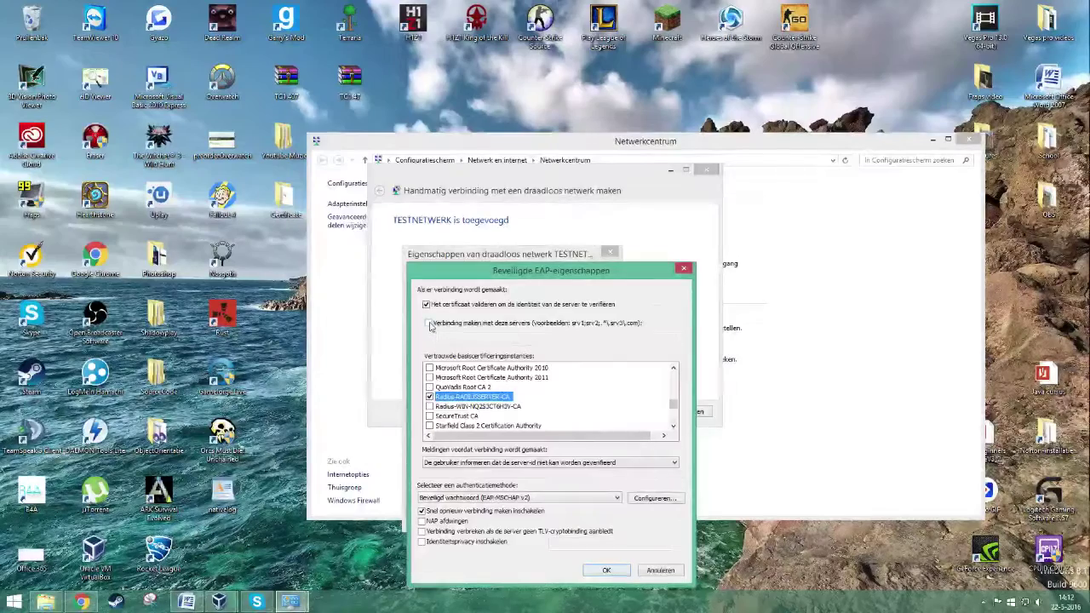
{"action": "left_click", "coordinate": [429, 323]}
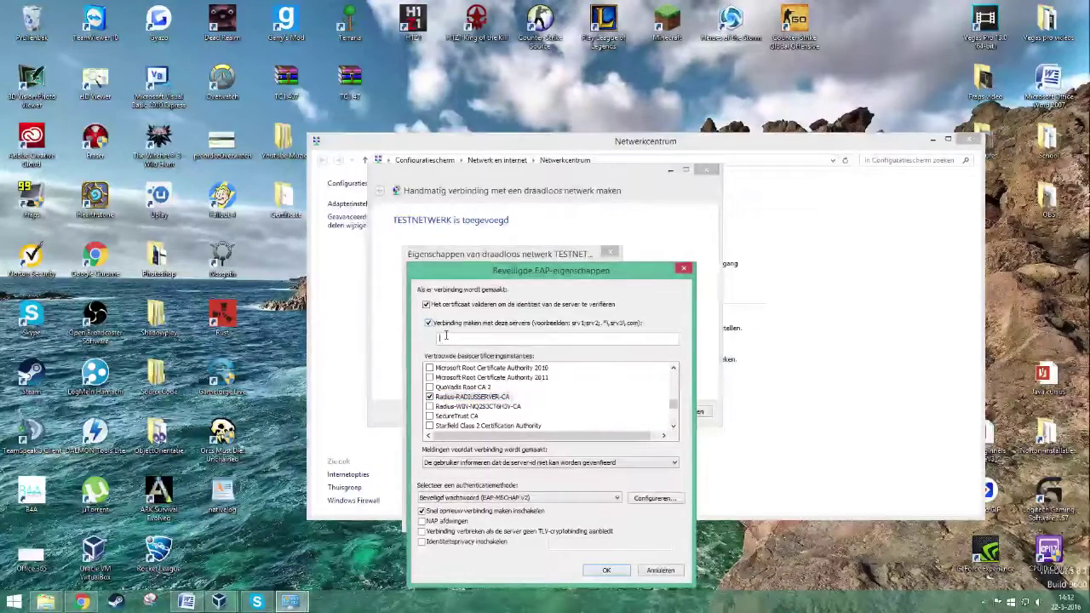
{"action": "left_click", "coordinate": [446, 336]}
{"action": "type", "text": "RadiusServer.Radius.com"}
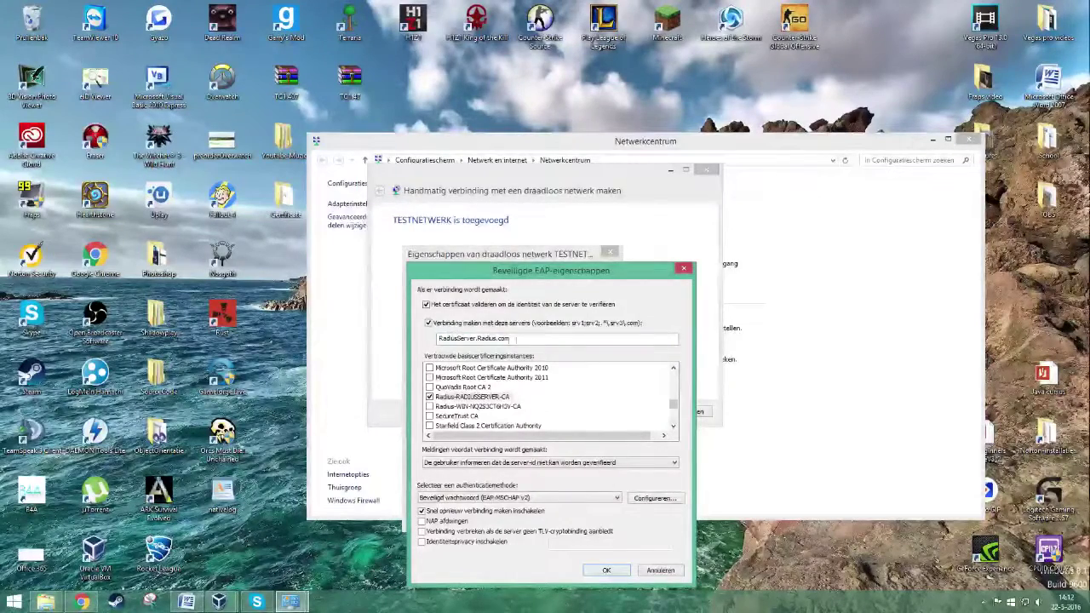
{"action": "left_click", "coordinate": [608, 573]}
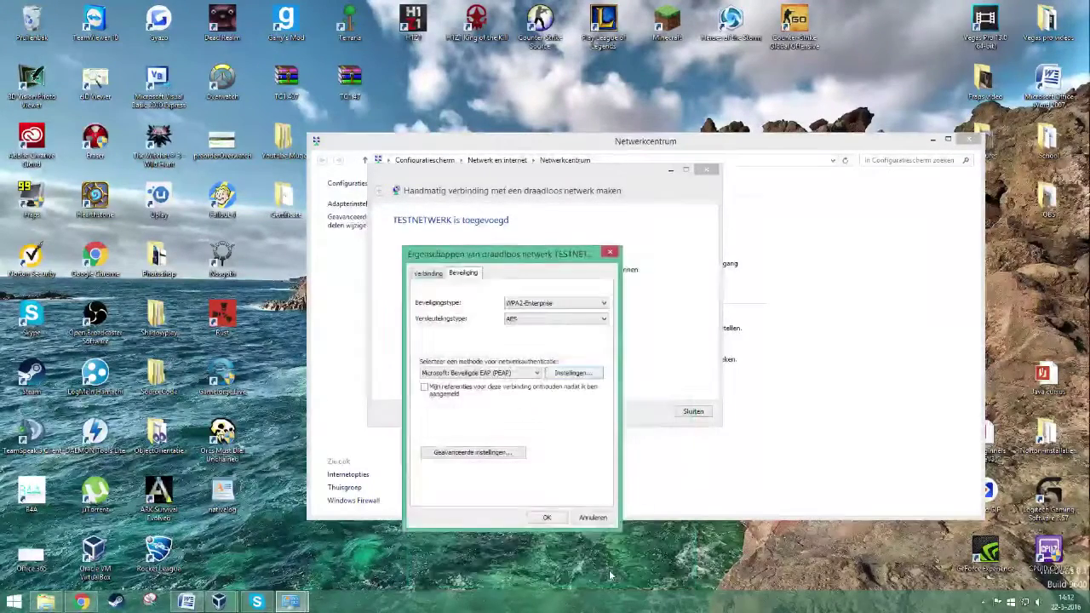
{"action": "left_click", "coordinate": [552, 519]}
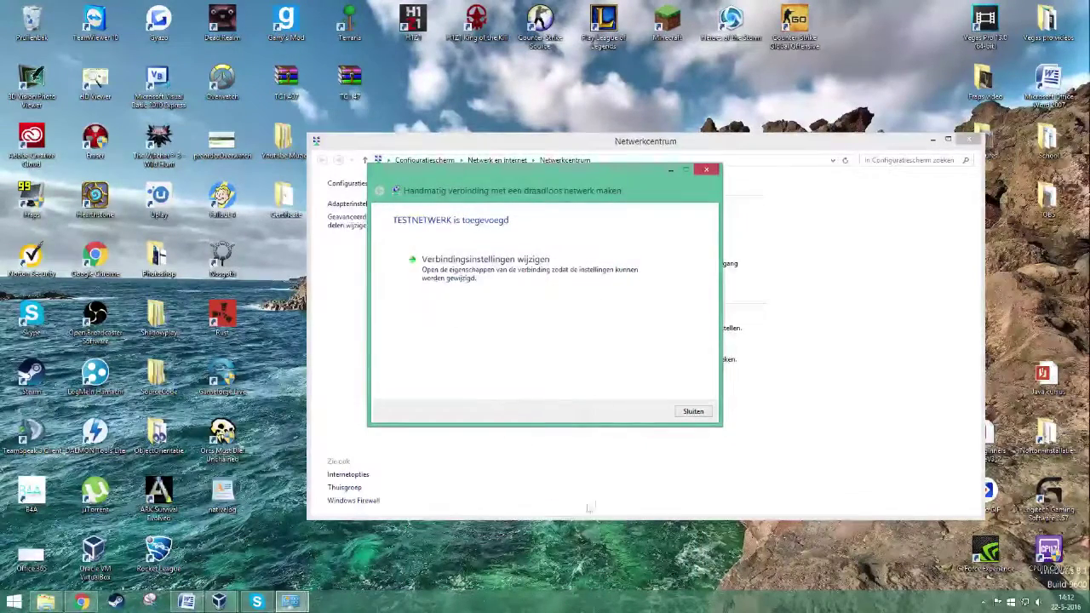
{"action": "left_click", "coordinate": [691, 414]}
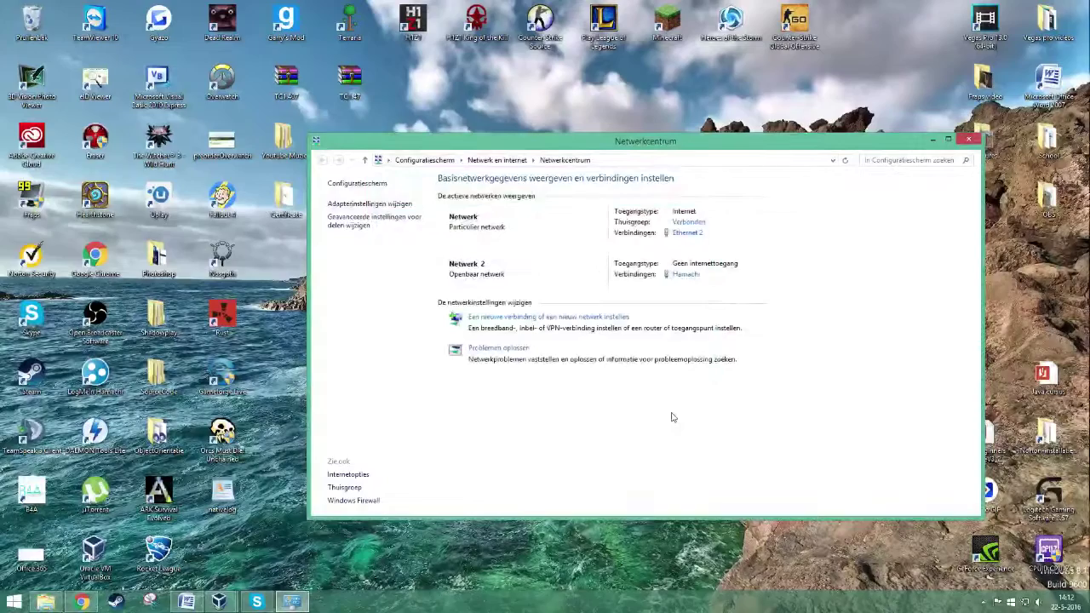
- Connect to TESTNETWERK and enter the Radius.com domain user's sign-in name and password
{"action": "left_click", "coordinate": [1024, 599]}
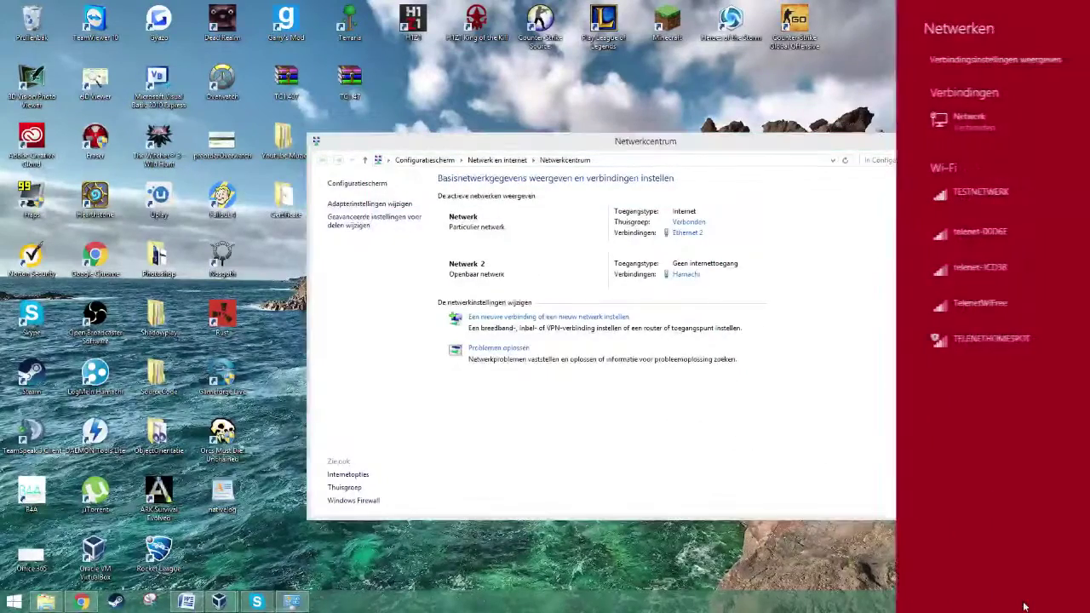
{"action": "left_click", "coordinate": [990, 197]}
{"action": "left_click", "coordinate": [1024, 265]}
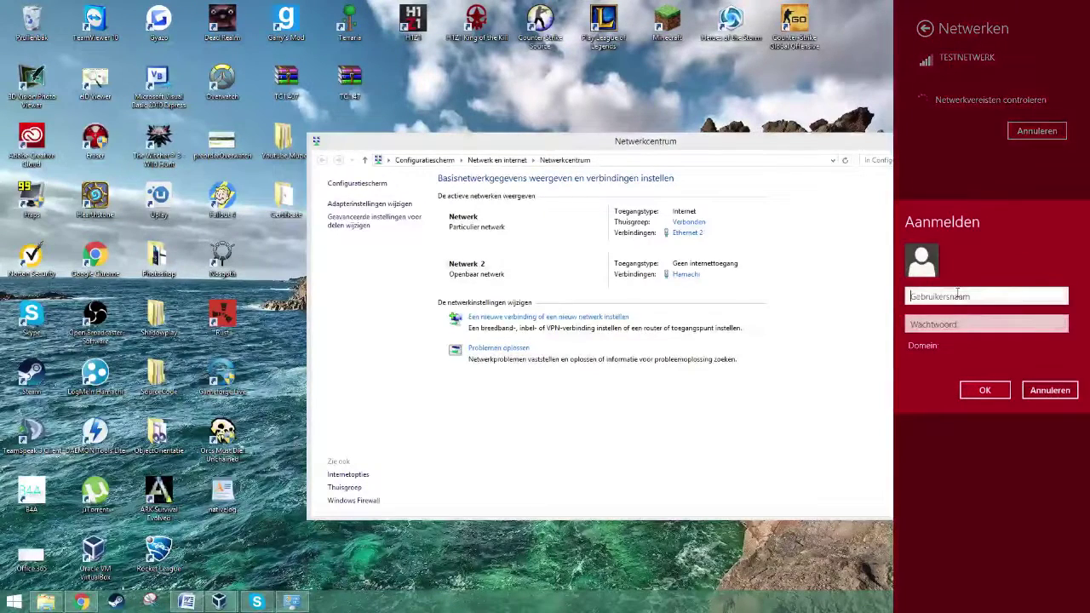
{"action": "type", "text": "Radius.com"}
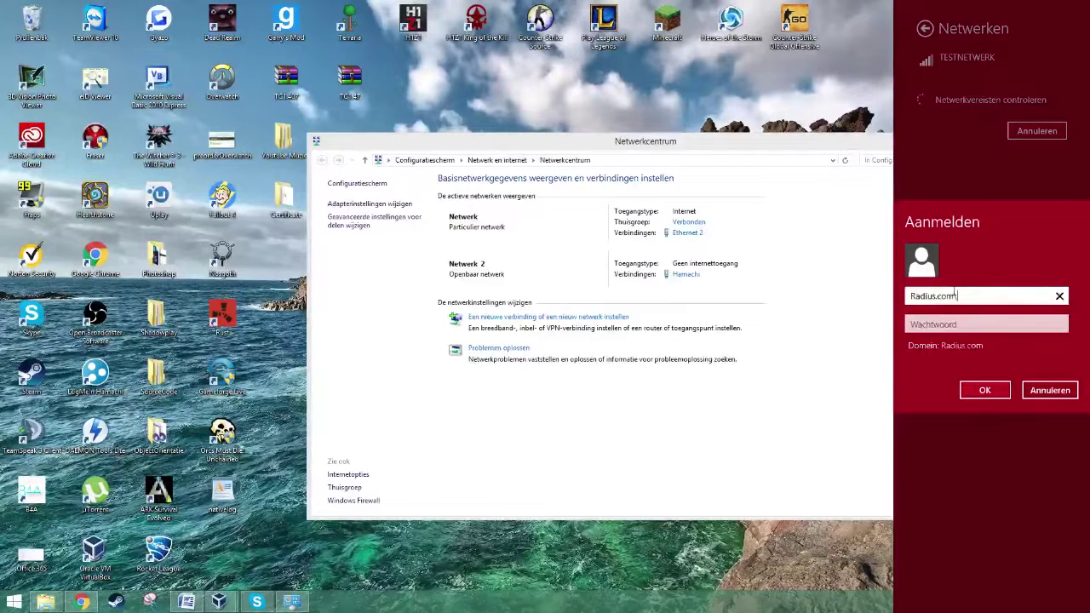
{"action": "type", "text": "\\User1"}
{"action": "key", "text": "Tab"}
{"action": "type", "text": "•••••••"}
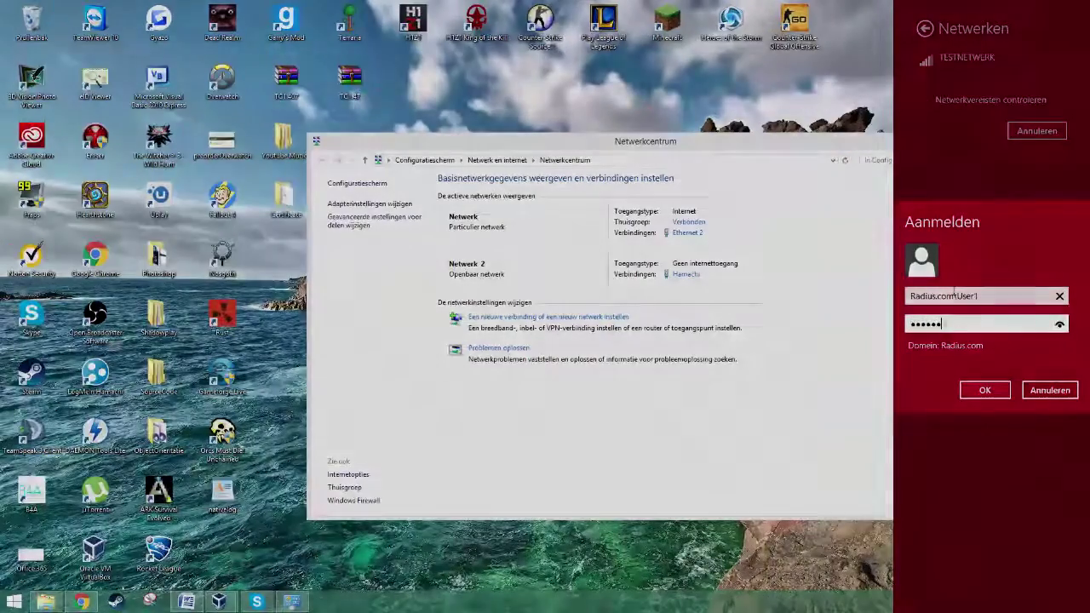